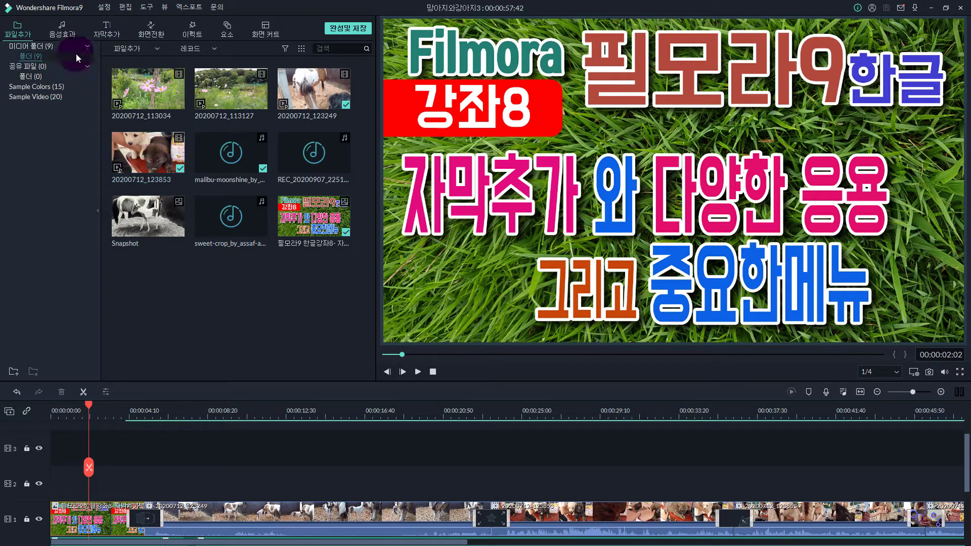
# - Browse the title library's Filmstock packs, including Food Tasty Food, Creative Title, Food Asian, Zoo Animals, Blueprint, Cinematic Titles and True Colors
pyautogui.click(106, 34)
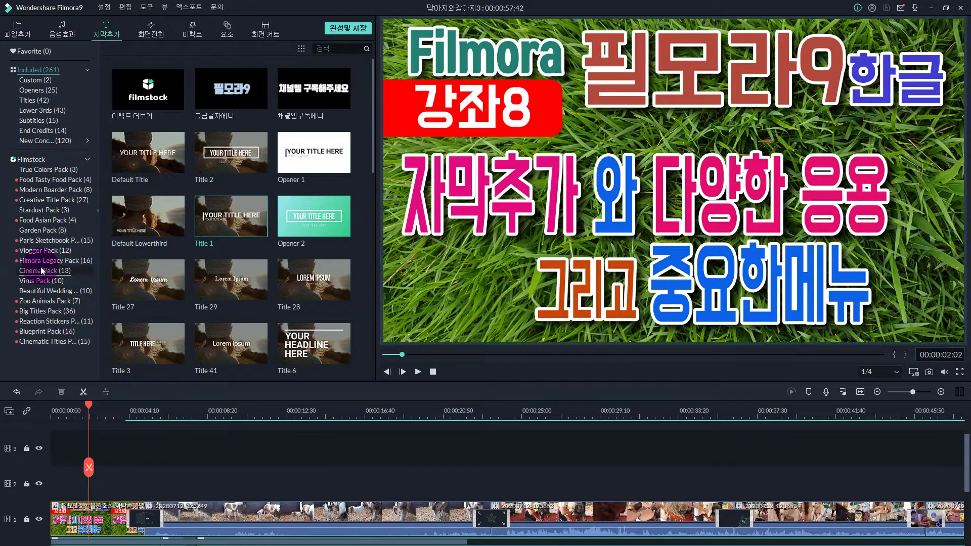
pyautogui.click(62, 181)
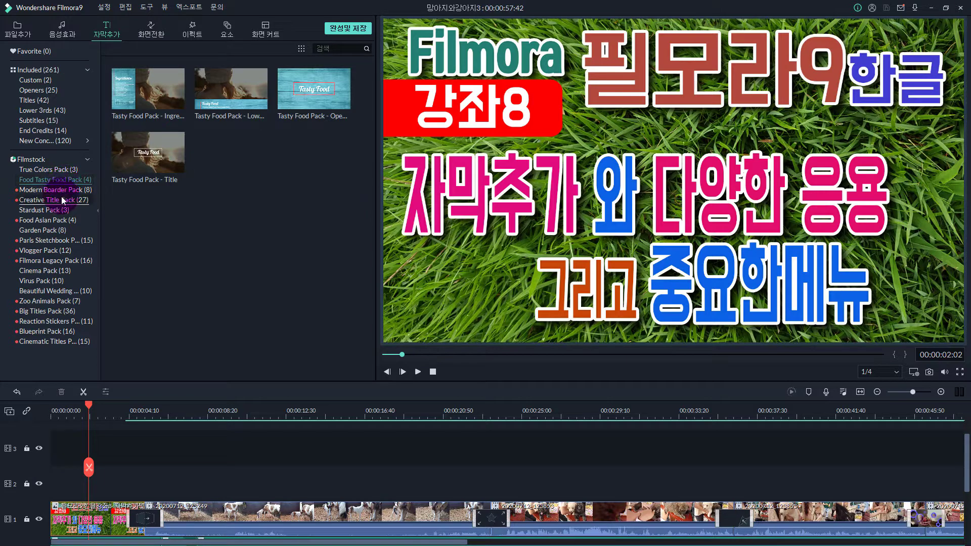
pyautogui.click(62, 200)
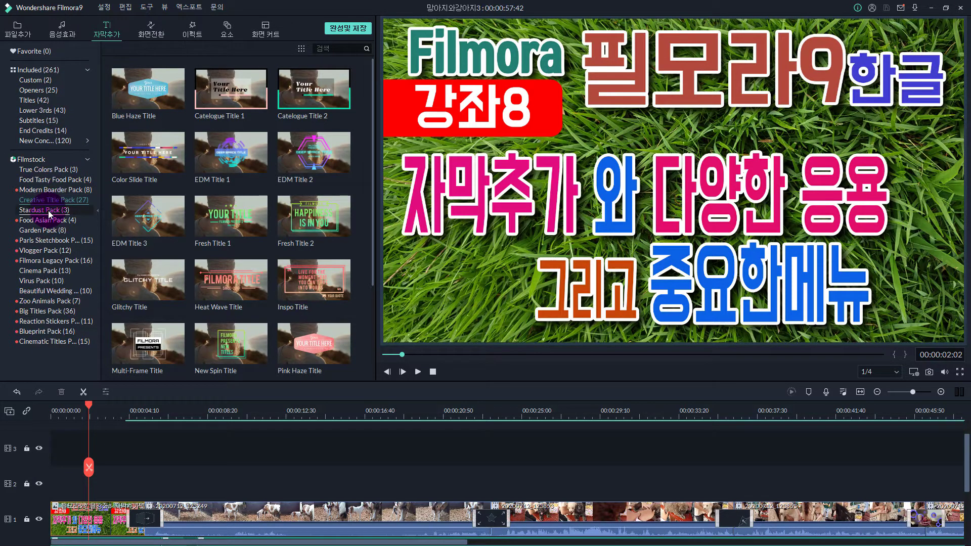
pyautogui.click(50, 220)
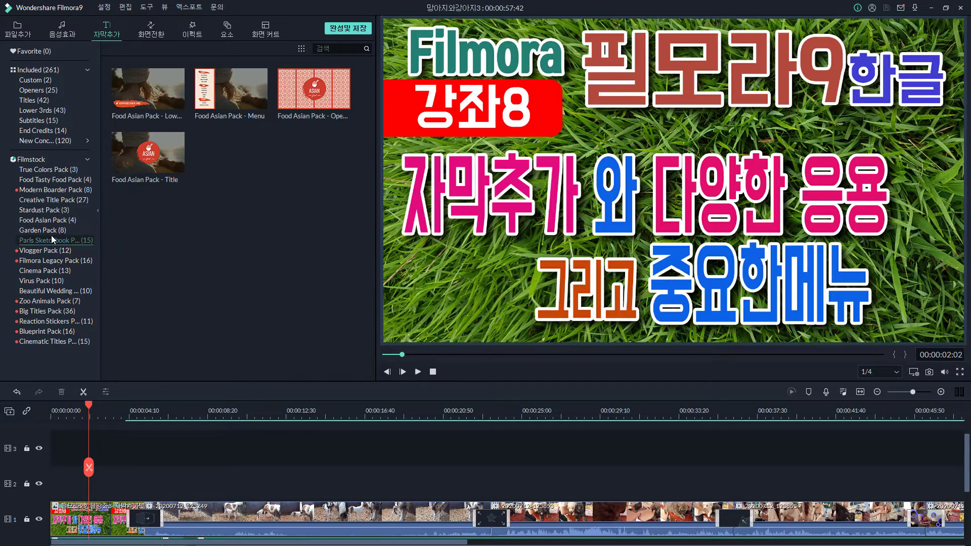
pyautogui.click(54, 260)
pyautogui.click(56, 291)
pyautogui.click(56, 301)
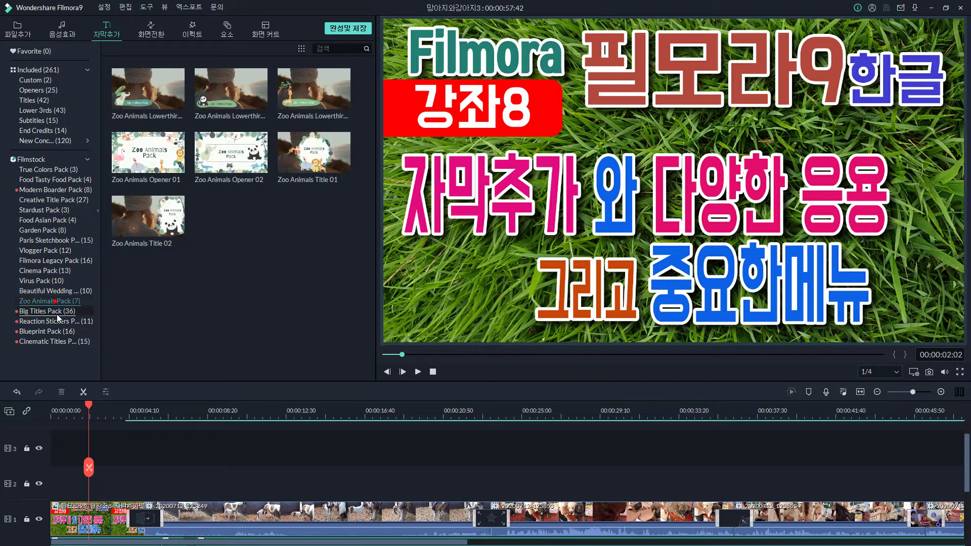
pyautogui.click(58, 322)
pyautogui.click(62, 331)
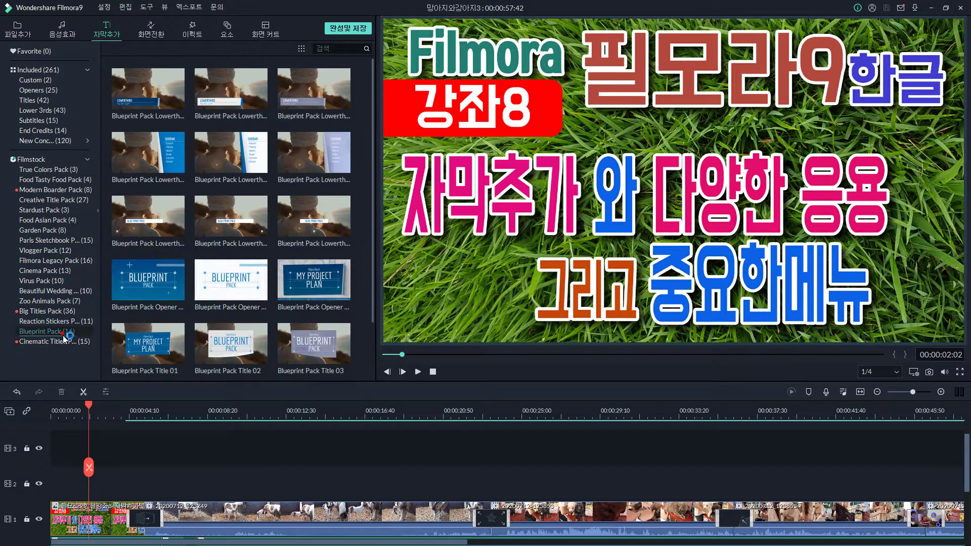
pyautogui.click(65, 343)
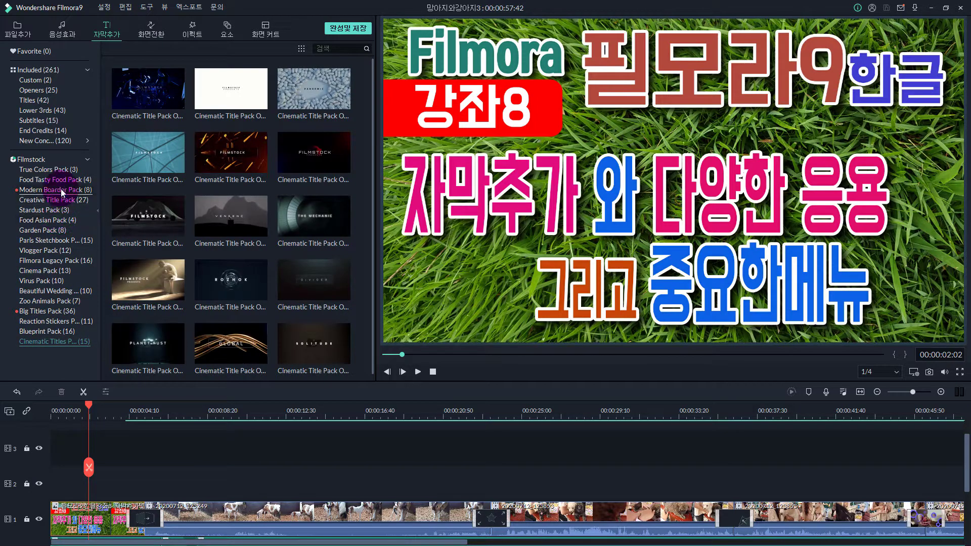
pyautogui.click(63, 168)
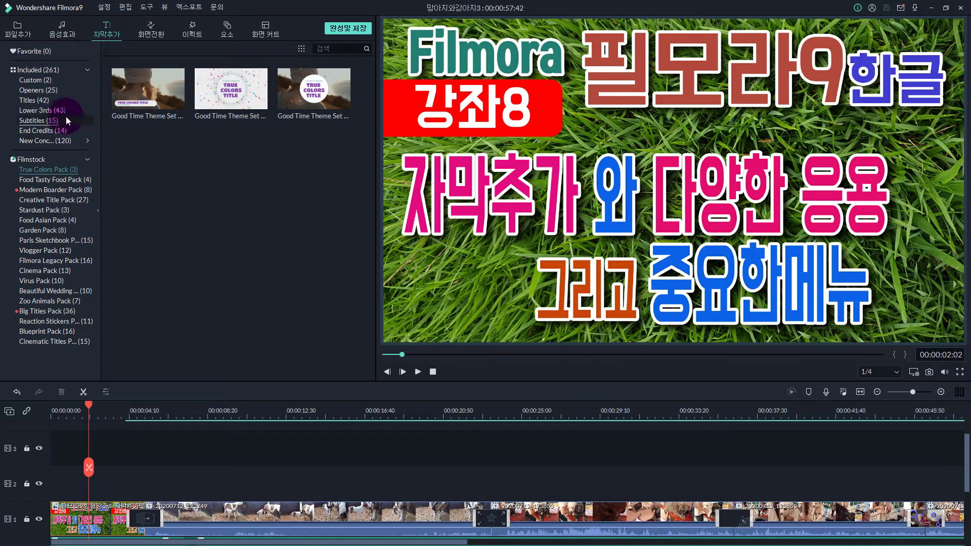
# - Place the custom title 그림글자에니 on video track 2 at about 5 seconds and play it back
pyautogui.click(47, 81)
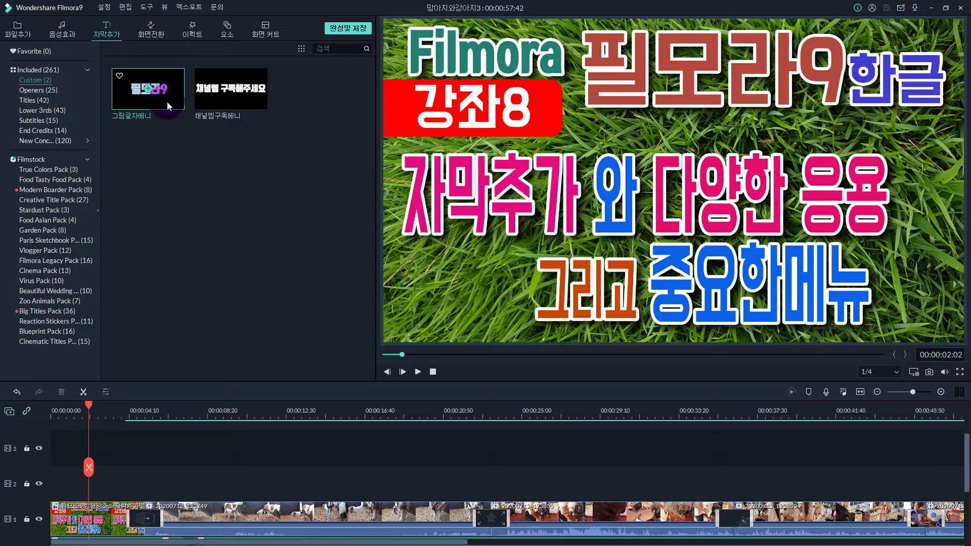
pyautogui.moveTo(167, 101); pyautogui.dragTo(135, 487)
pyautogui.click(146, 416)
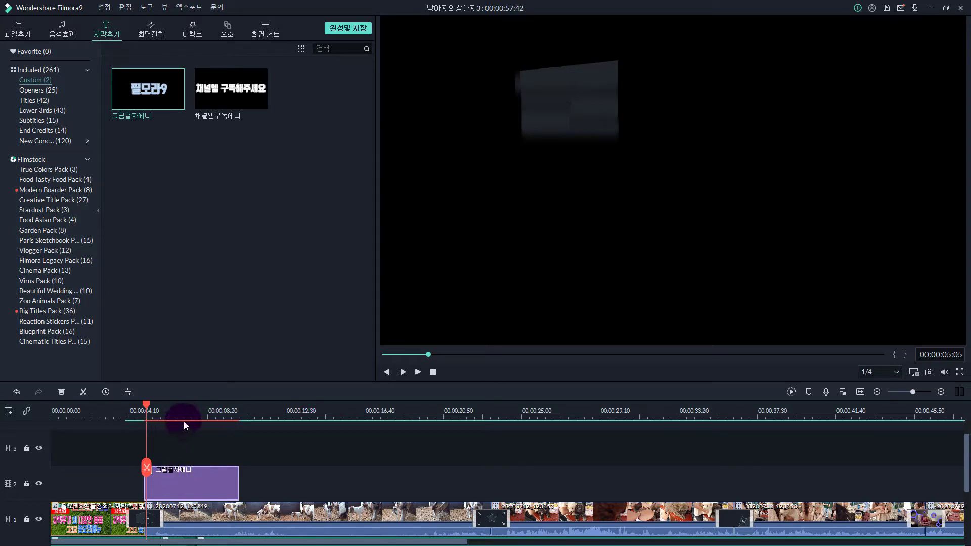
pyautogui.moveTo(146, 405)
pyautogui.mouseDown()
pyautogui.moveTo(134, 407)
pyautogui.moveTo(241, 411)
pyautogui.moveTo(120, 412)
pyautogui.moveTo(256, 425)
pyautogui.moveTo(135, 420)
pyautogui.mouseUp()
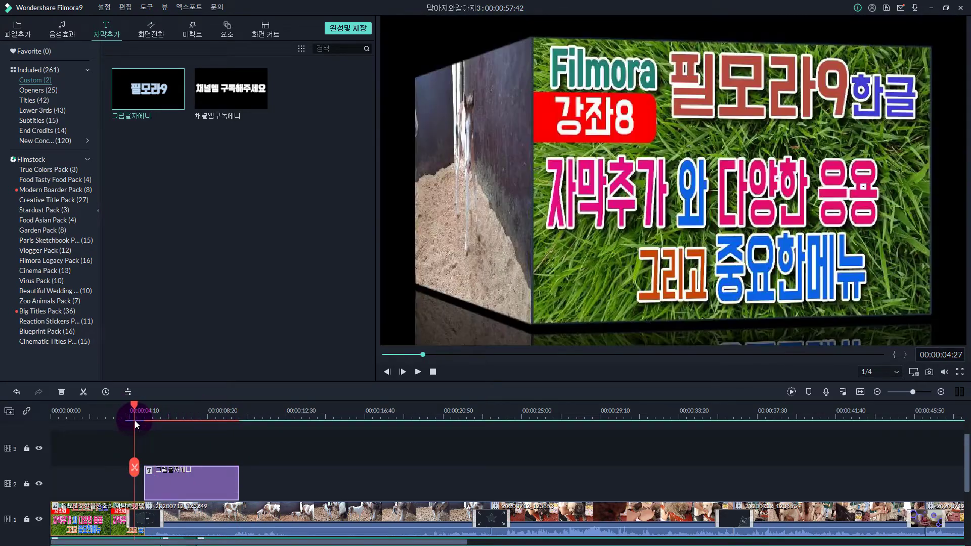
pyautogui.press('space')
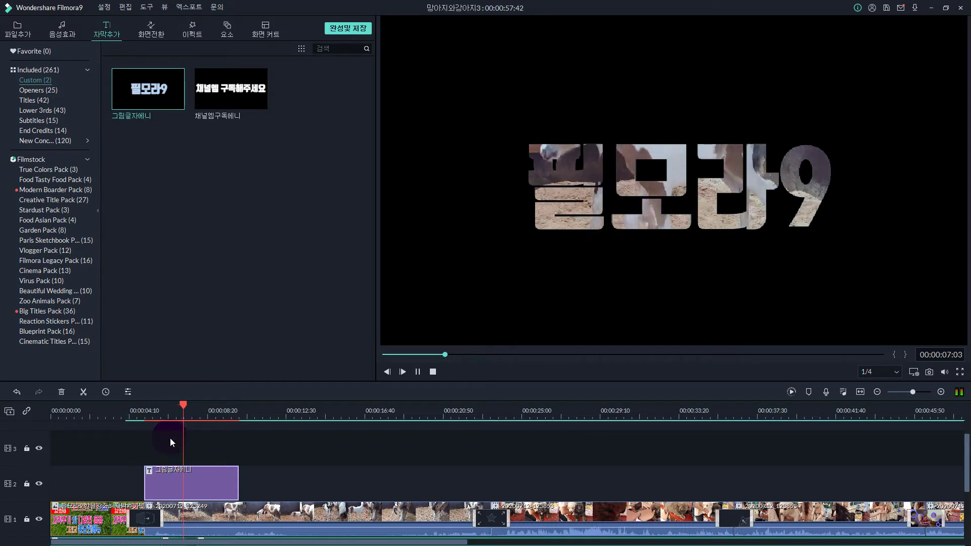
pyautogui.press('space')
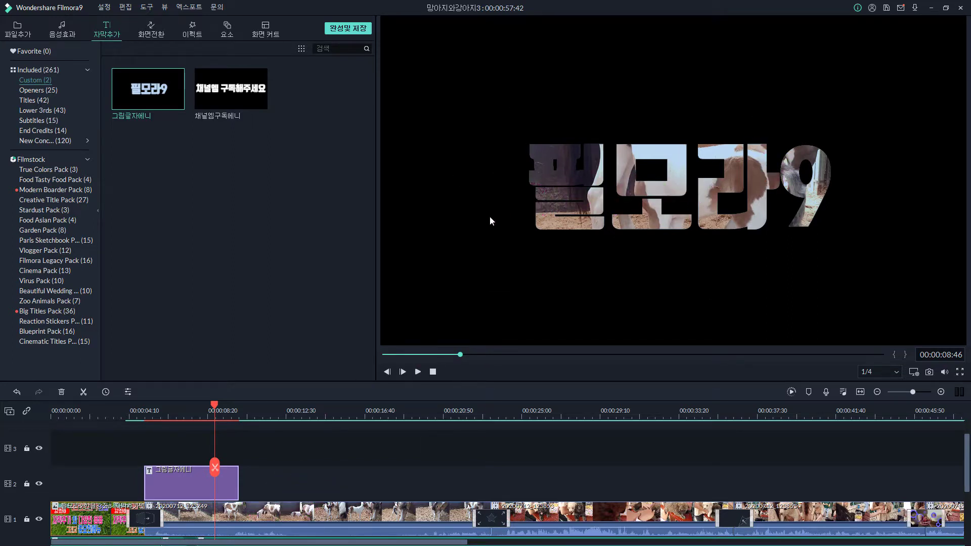
# - Replace the text of the 그림글자에니 title clip with 안녕하세요^^ and apply the change
pyautogui.moveTo(215, 407); pyautogui.dragTo(162, 414)
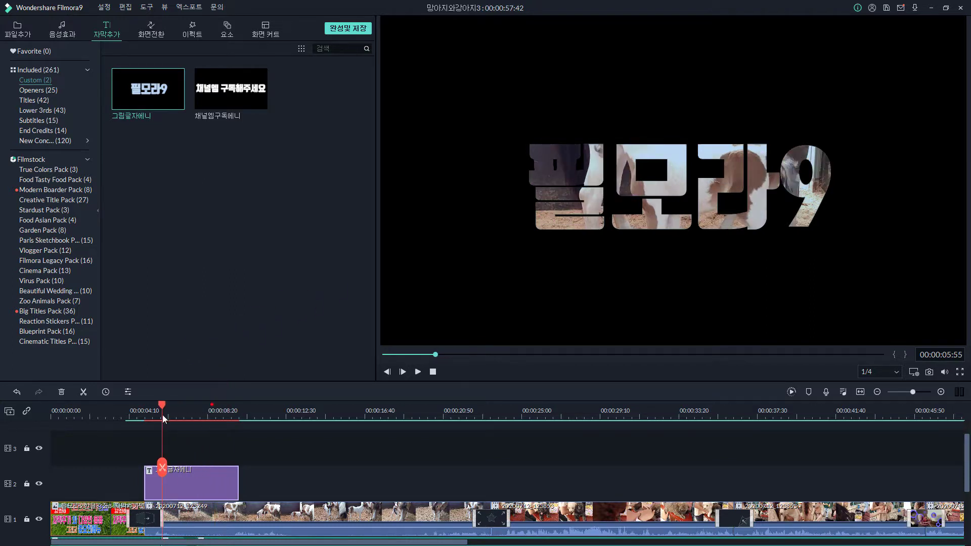
pyautogui.doubleClick(205, 485)
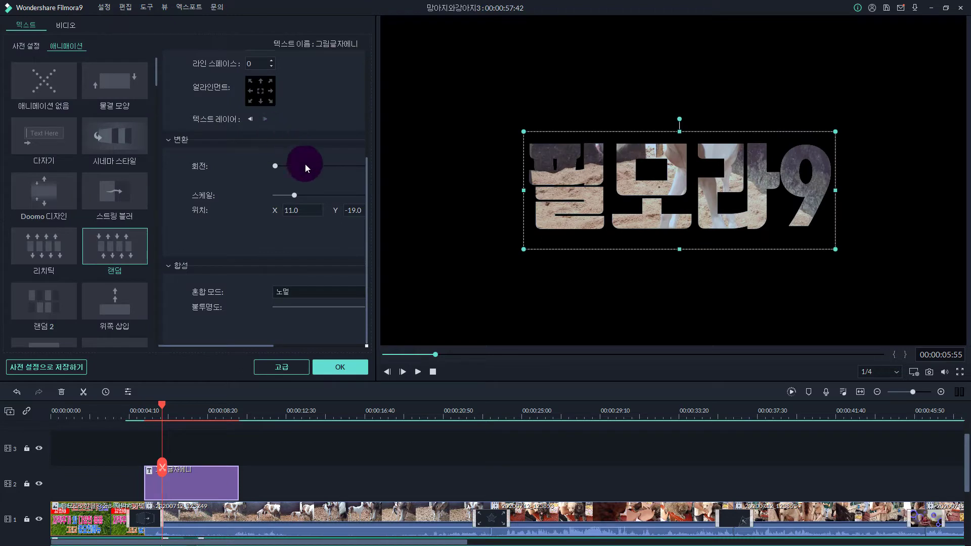
pyautogui.scroll(5, 305, 164)
pyautogui.moveTo(212, 95); pyautogui.dragTo(151, 95)
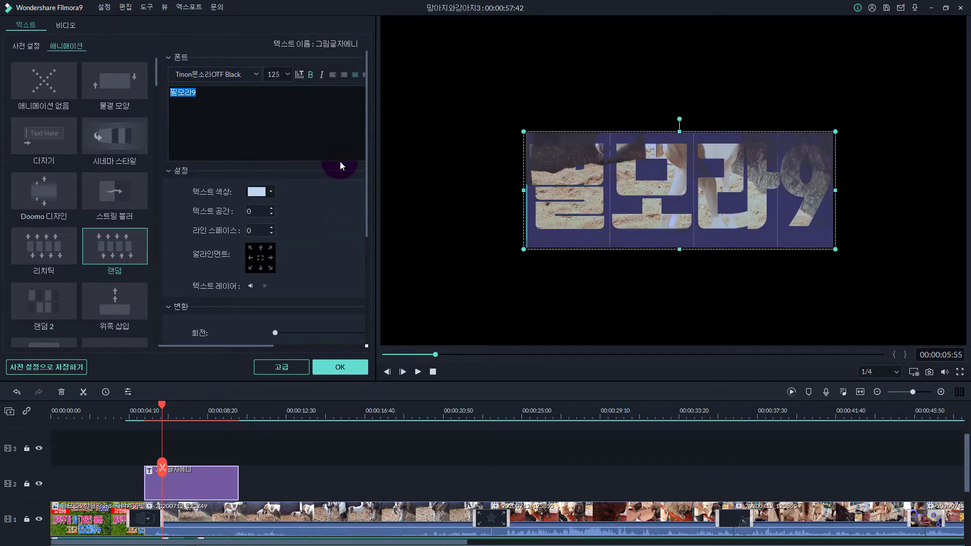
pyautogui.write('안녕하세요')
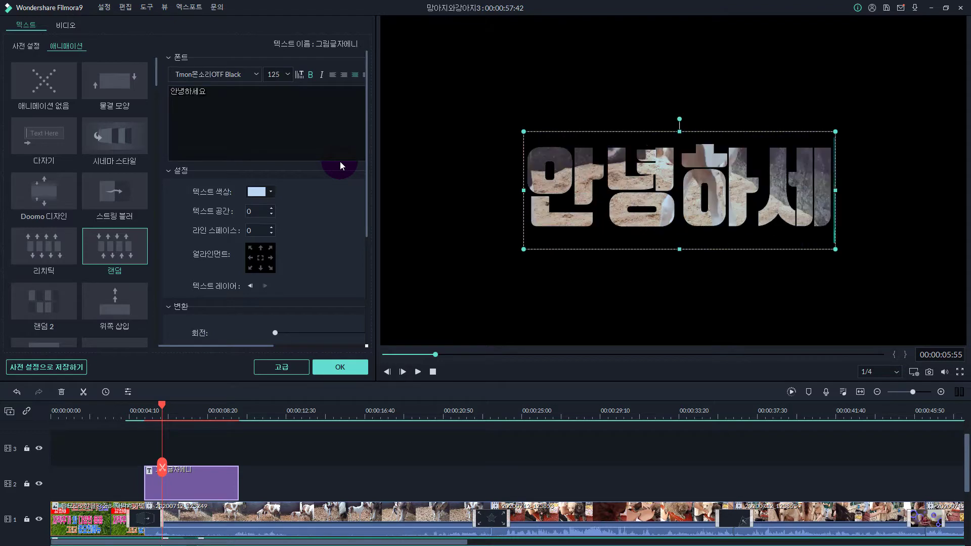
pyautogui.write('^^')
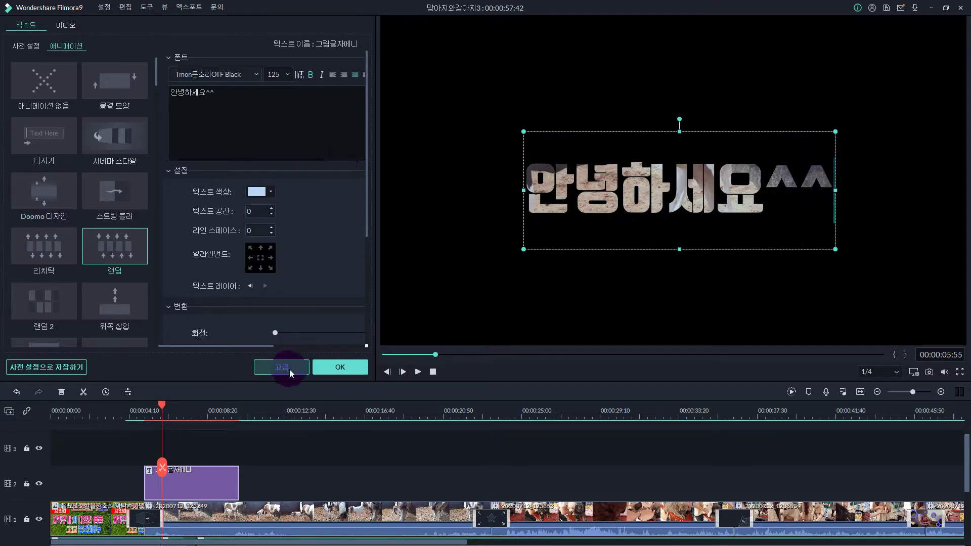
pyautogui.click(340, 369)
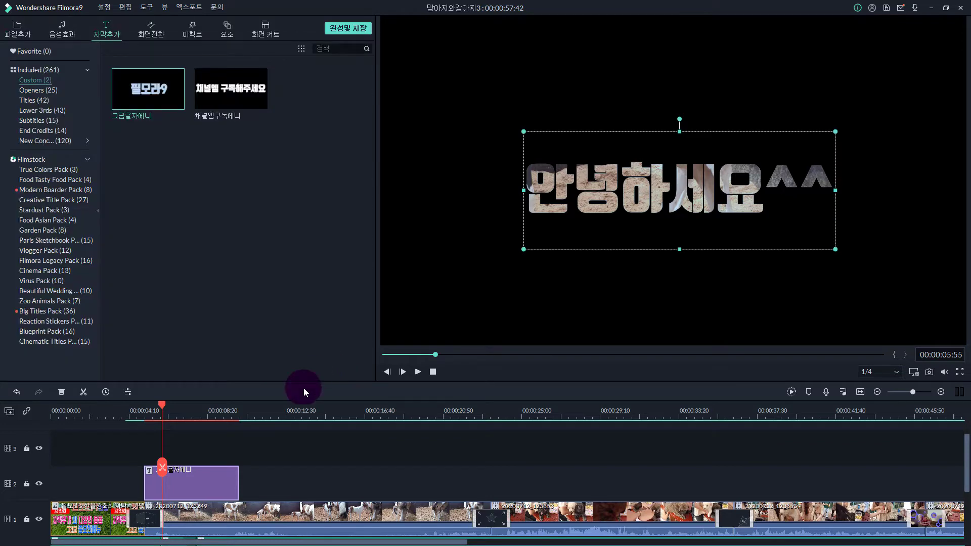
# - Play back the edited title from just before the start of its clip on track 2
pyautogui.click(286, 411)
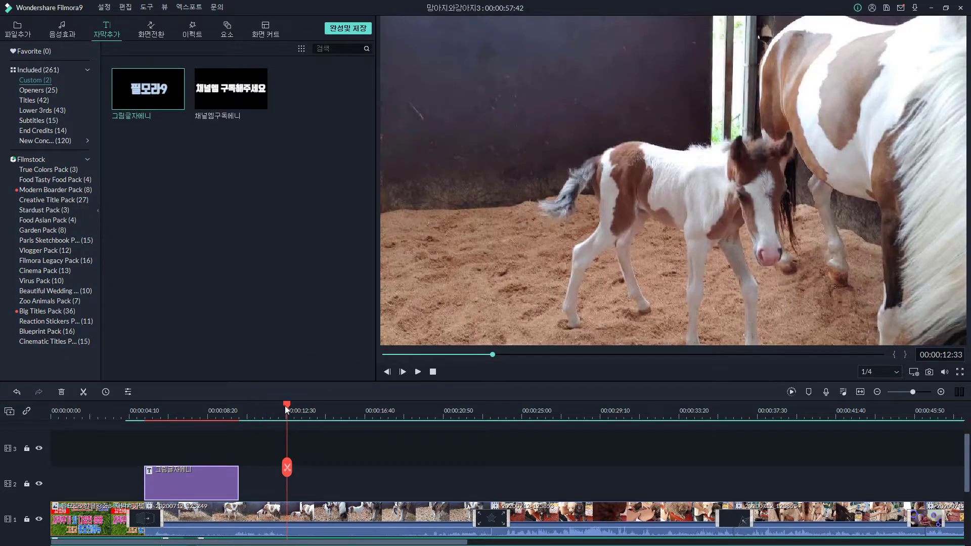
pyautogui.click(135, 411)
pyautogui.press('space')
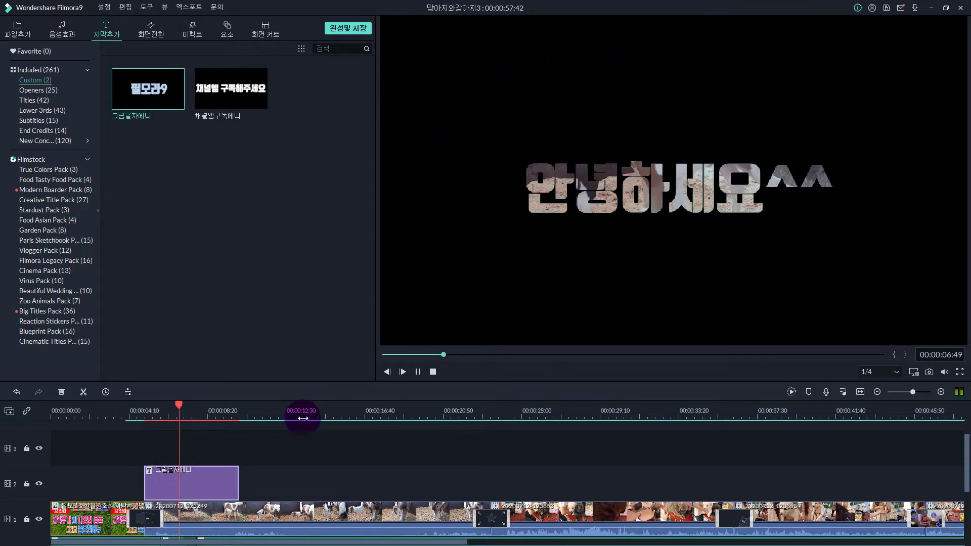
pyautogui.press('space')
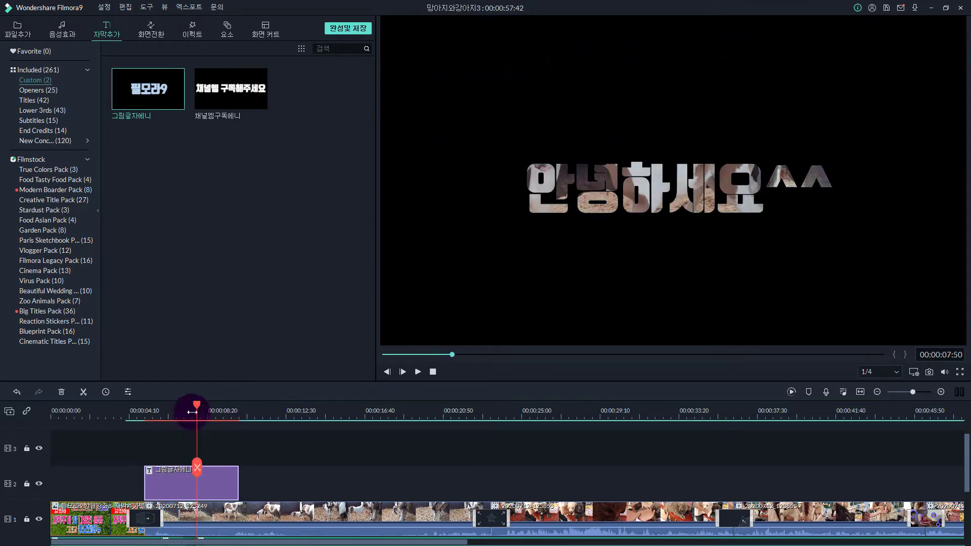
pyautogui.moveTo(144, 414); pyautogui.dragTo(131, 417)
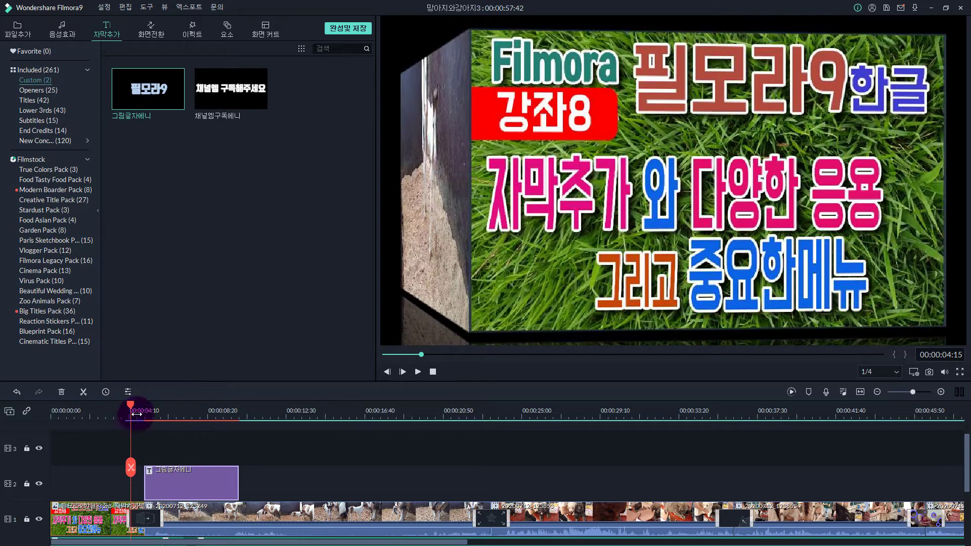
# - Place the custom title 채널엠구독에니 on track 2 at about 11.5 seconds and play it back
pyautogui.moveTo(240, 96); pyautogui.dragTo(267, 486)
pyautogui.click(269, 418)
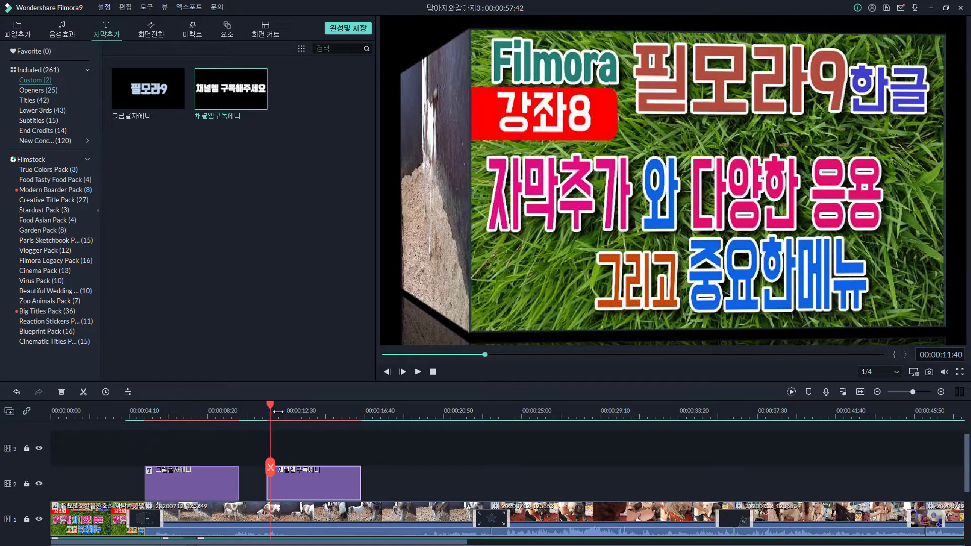
pyautogui.press('space')
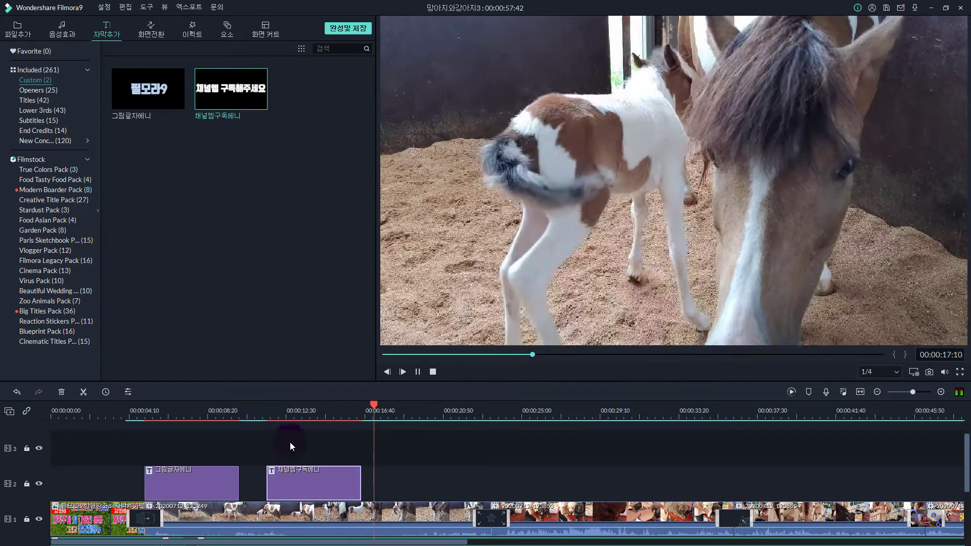
pyautogui.press('space')
pyautogui.click(295, 407)
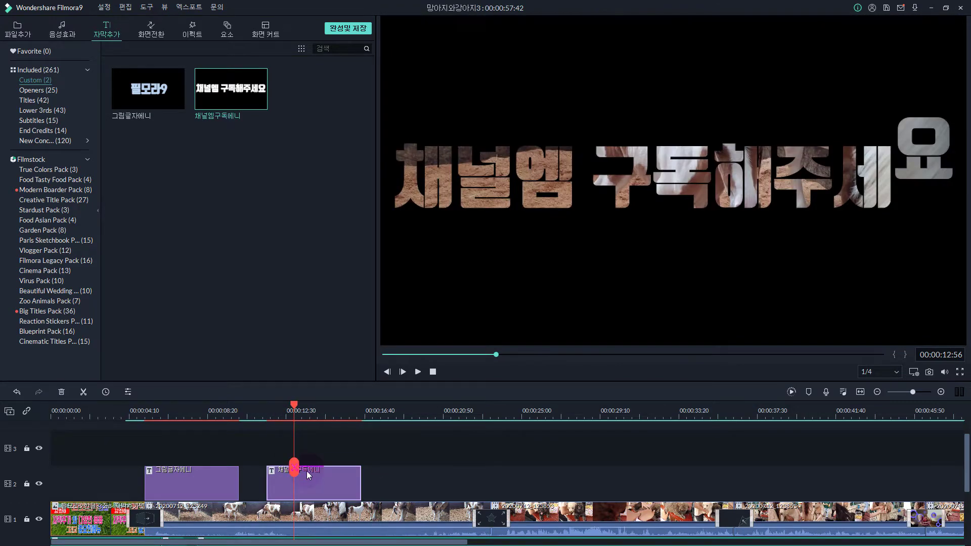
# - Delete both custom title clips, 채널엠구독에니 and 그림글자에니, from track 2
pyautogui.press('Delete')
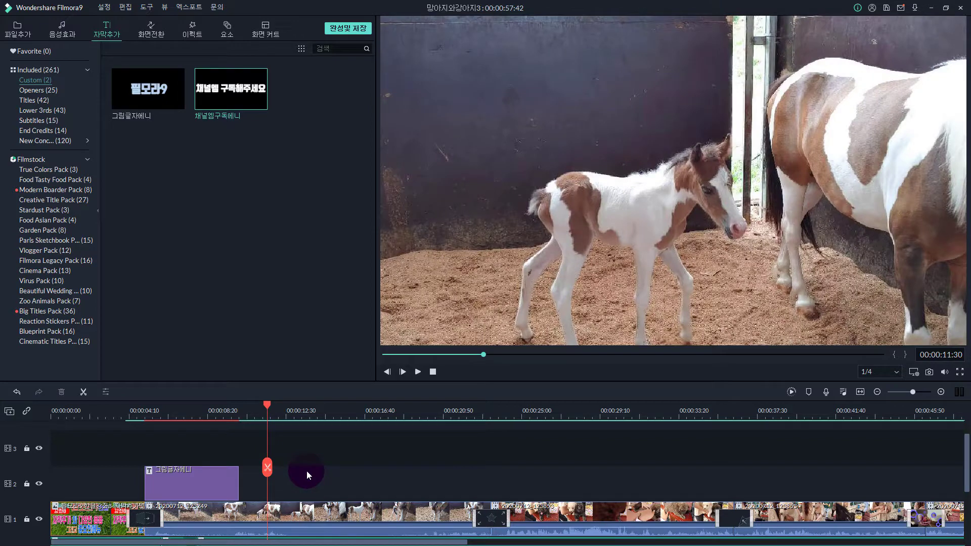
pyautogui.click(195, 416)
pyautogui.click(205, 493)
pyautogui.press('Delete')
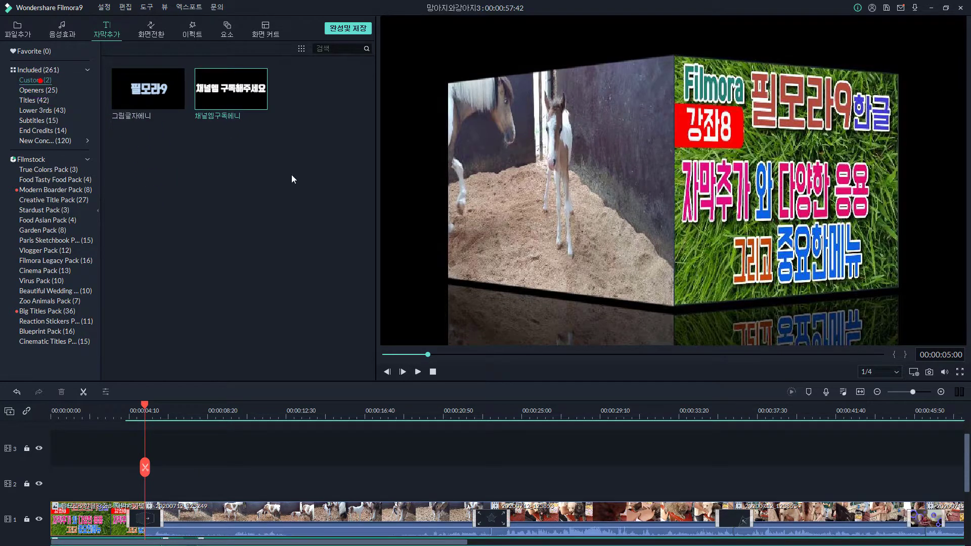
# - Browse all the included title presets and preview Default Title
pyautogui.moveTo(168, 79)
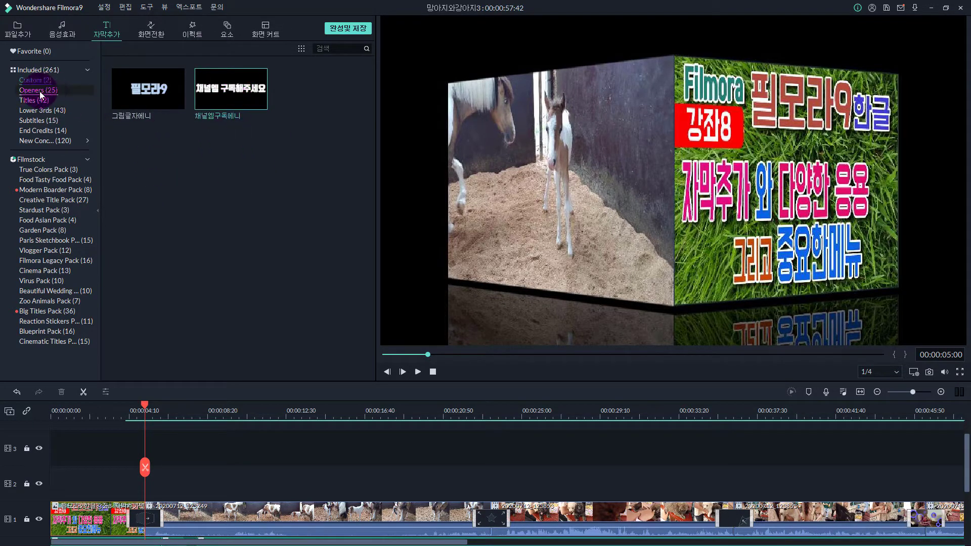
pyautogui.click(38, 70)
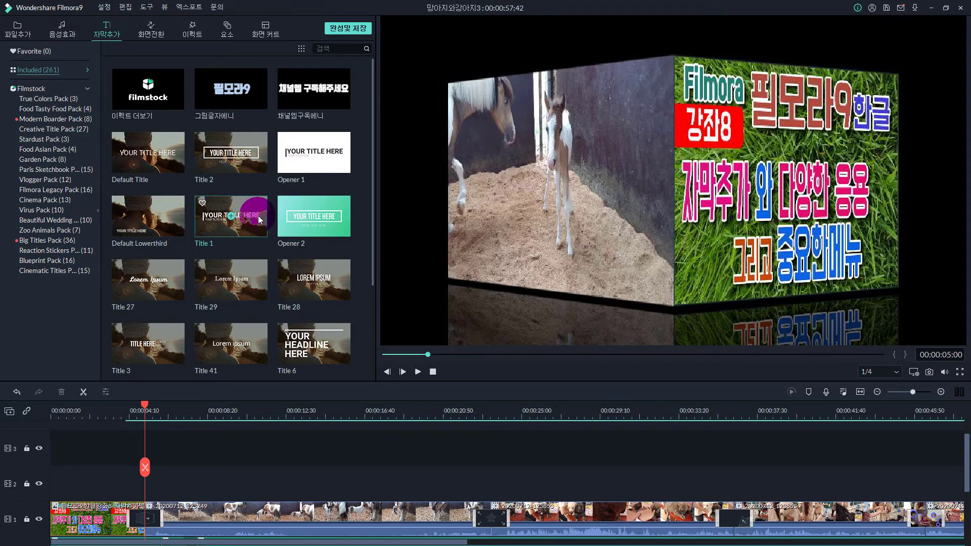
pyautogui.click(319, 233)
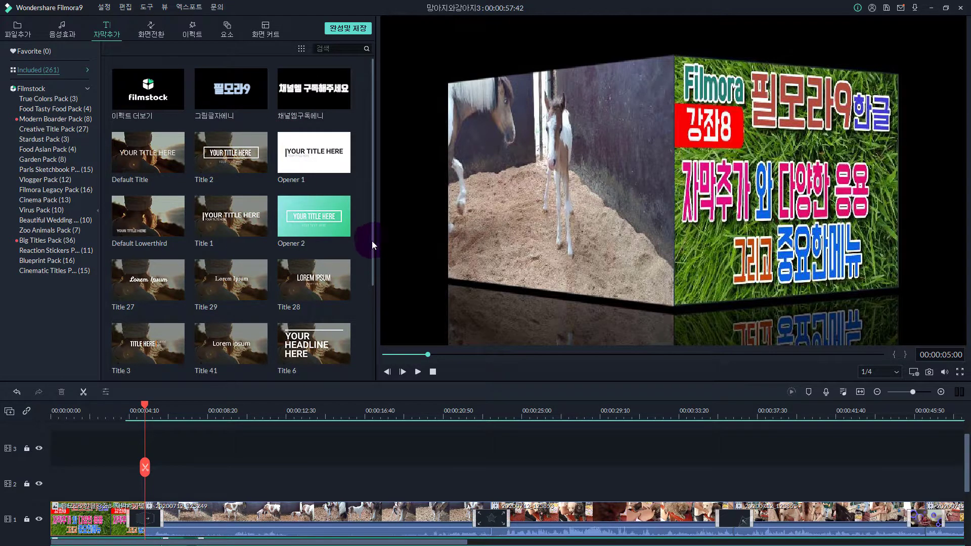
pyautogui.scroll(-2, 373, 253)
pyautogui.moveTo(374, 263)
pyautogui.mouseDown()
pyautogui.moveTo(372, 305)
pyautogui.moveTo(372, 273)
pyautogui.mouseUp()
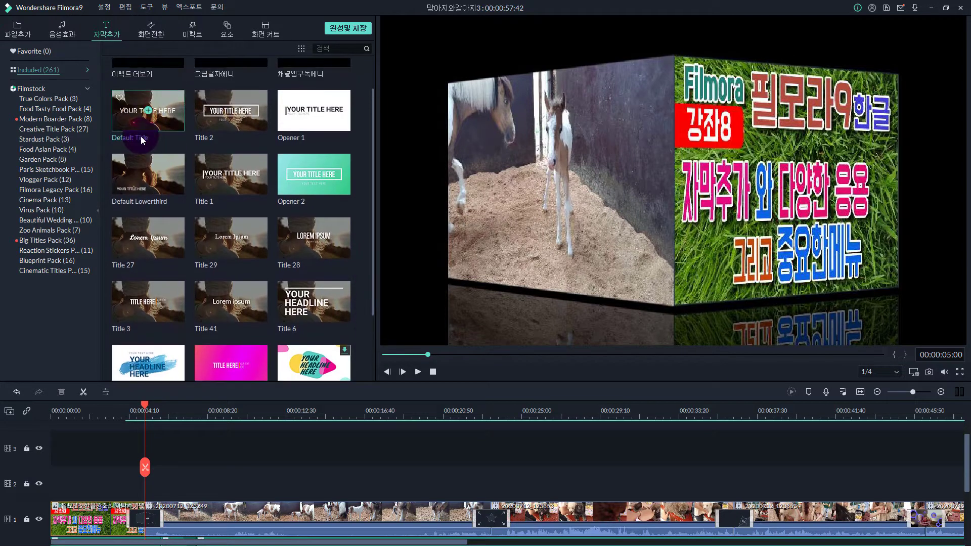
pyautogui.click(212, 320)
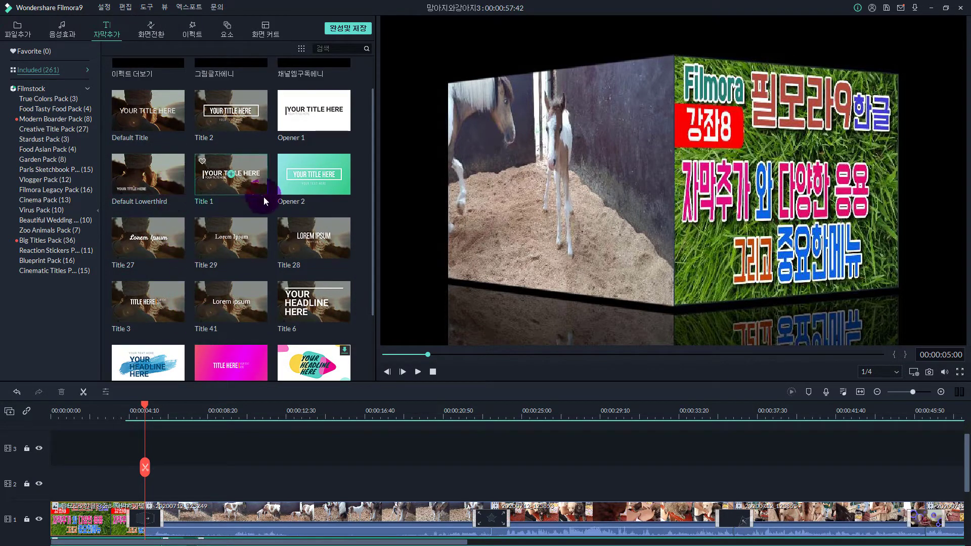
pyautogui.moveTo(374, 227)
pyautogui.mouseDown()
pyautogui.moveTo(374, 202)
pyautogui.moveTo(373, 239)
pyautogui.mouseUp()
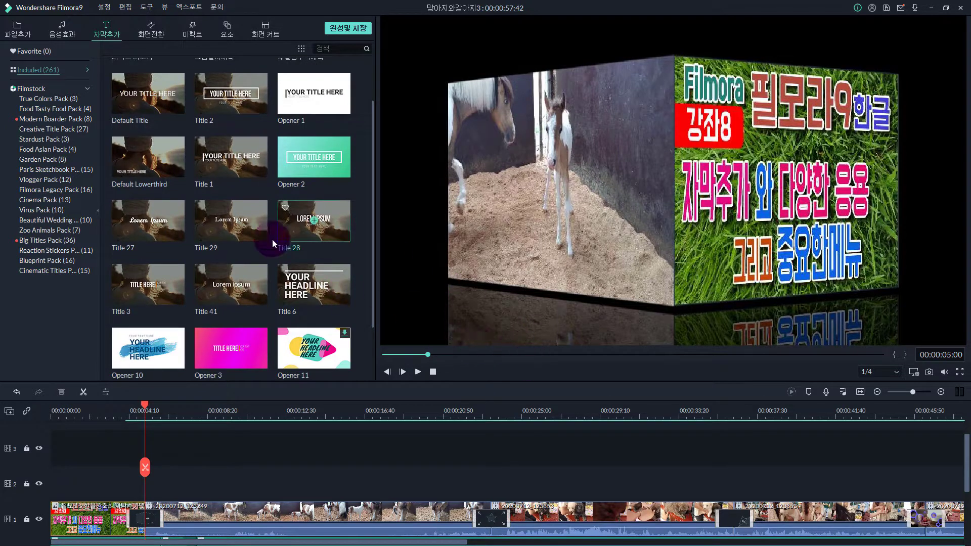
pyautogui.click(161, 105)
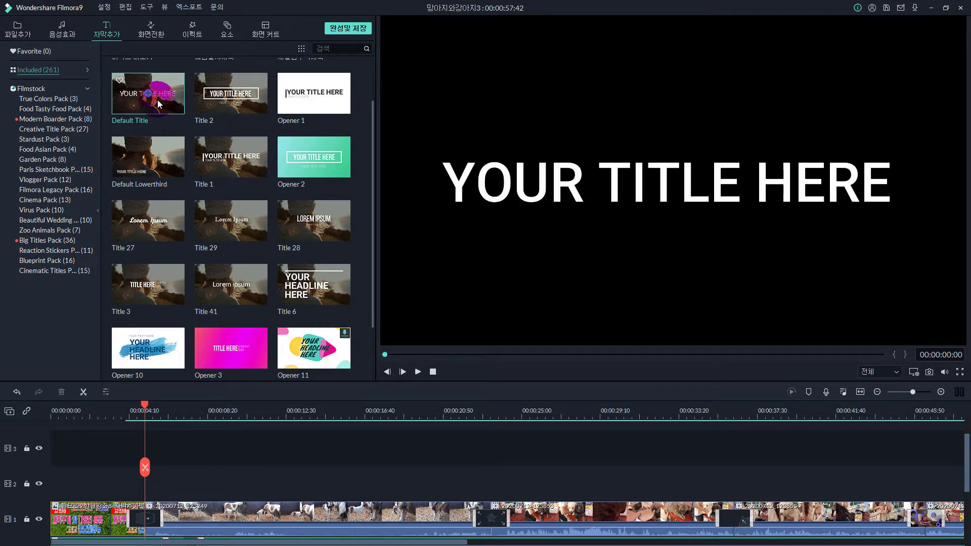
# - Place Default Title on track 2 at about 6.7 seconds and play it back
pyautogui.moveTo(158, 103); pyautogui.dragTo(178, 481)
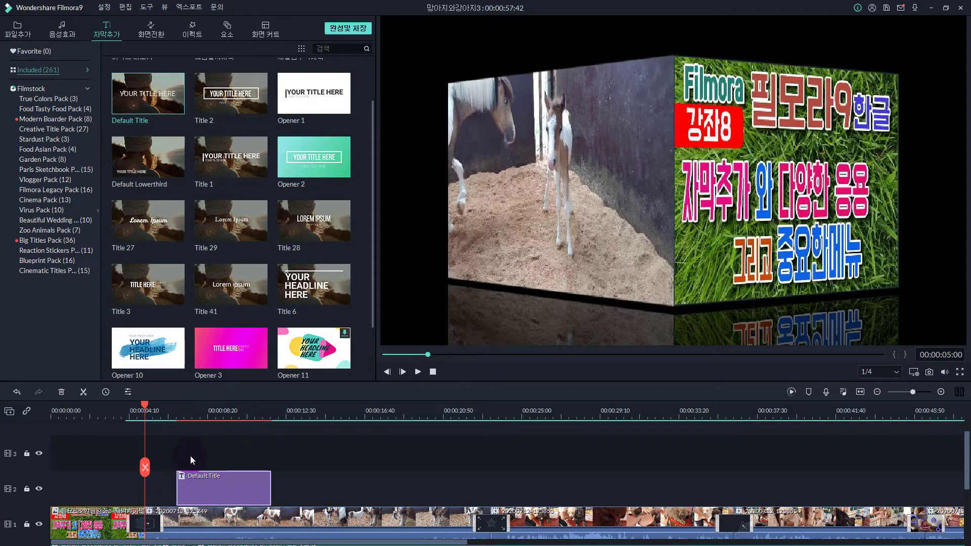
pyautogui.click(177, 409)
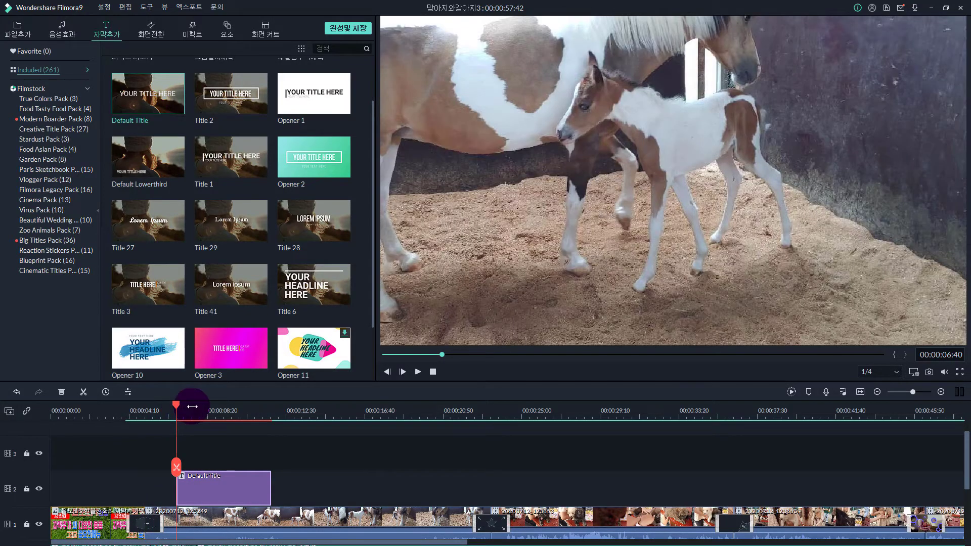
pyautogui.press('space')
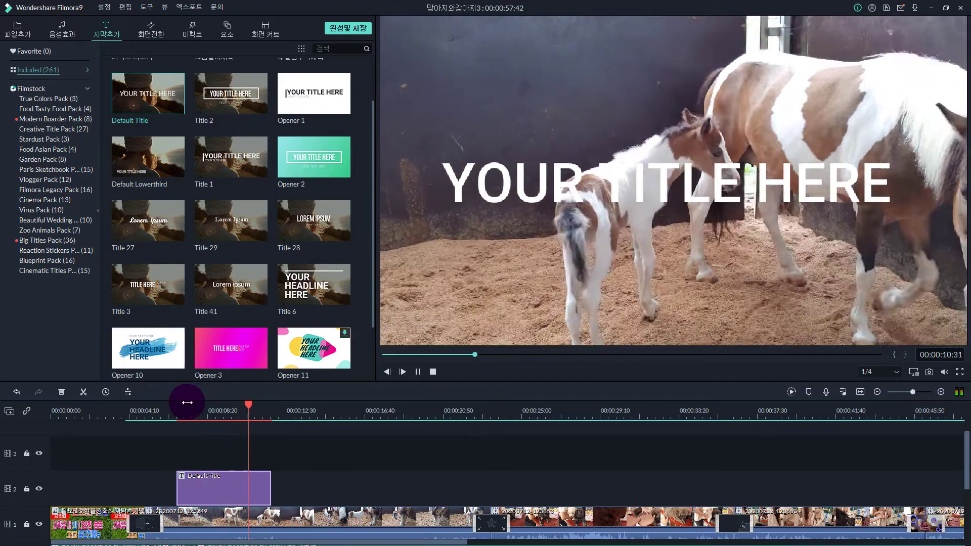
pyautogui.press('space')
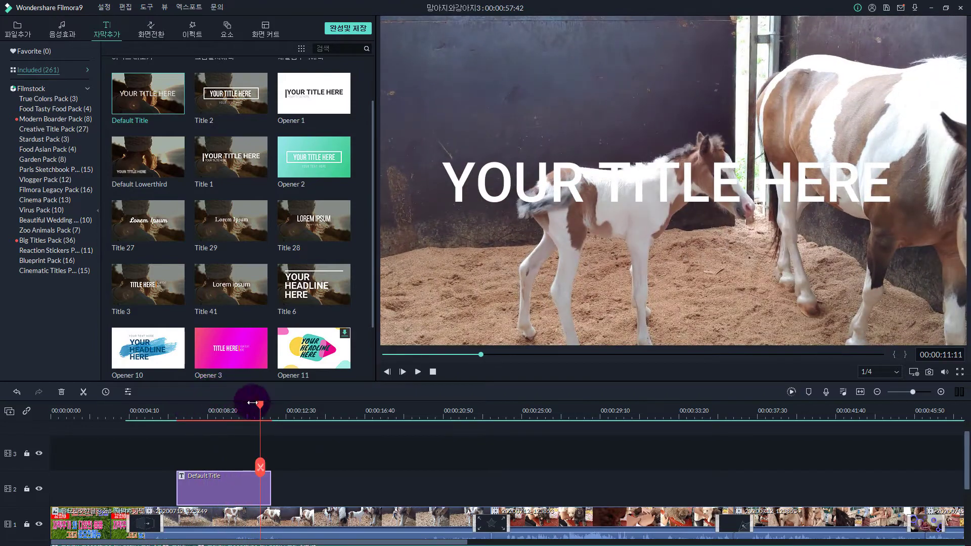
# - Inspect the title over the video at 00:00:09:09, and replay it from near the start of its clip
pyautogui.moveTo(258, 406); pyautogui.dragTo(222, 405)
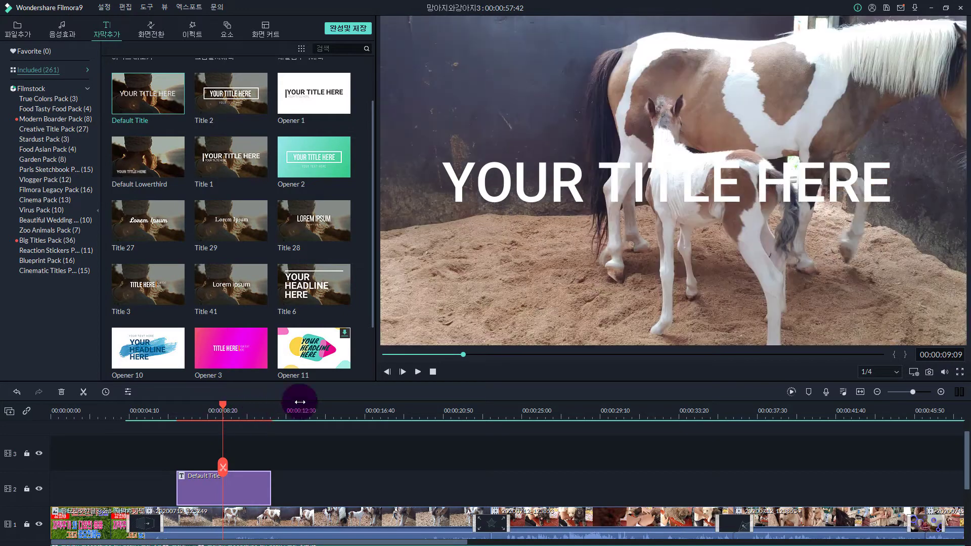
pyautogui.click(489, 208)
pyautogui.click(476, 163)
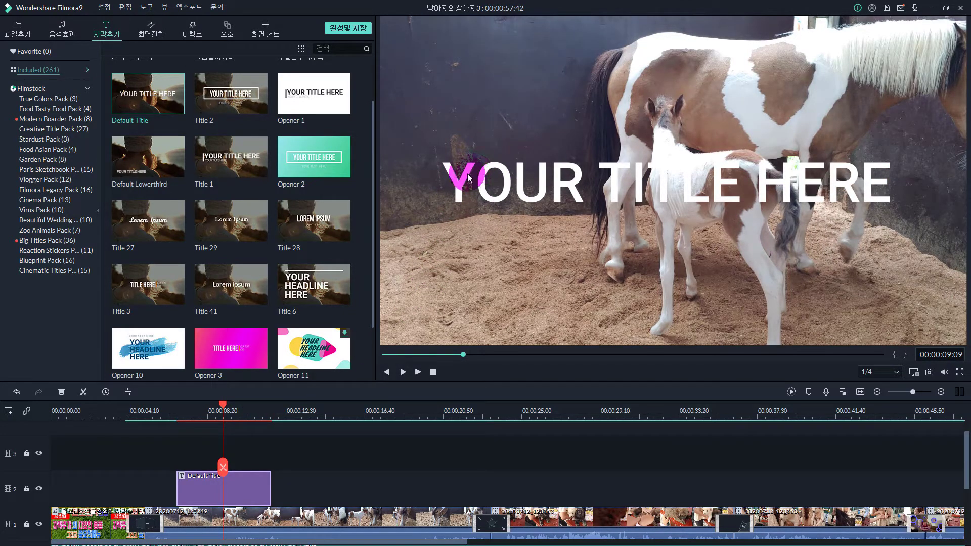
pyautogui.click(478, 171)
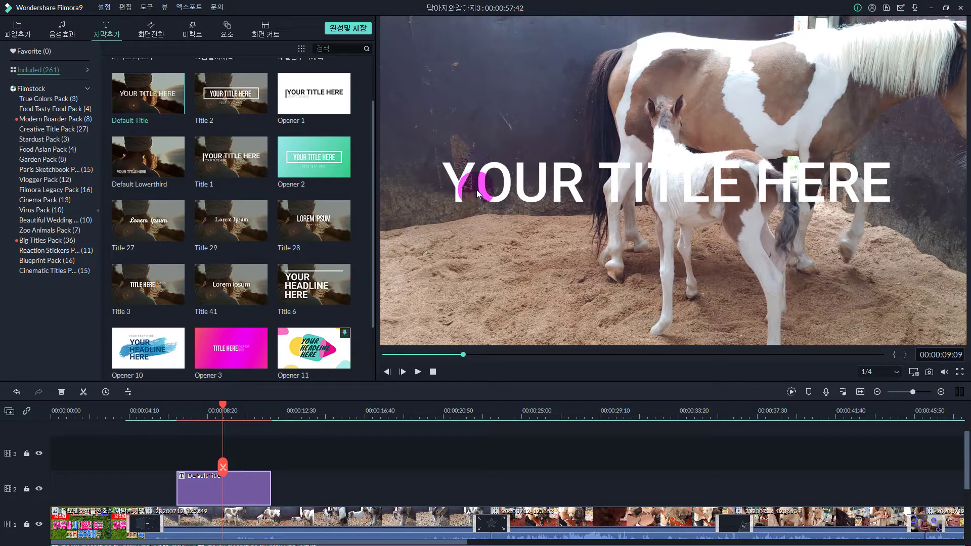
pyautogui.click(493, 177)
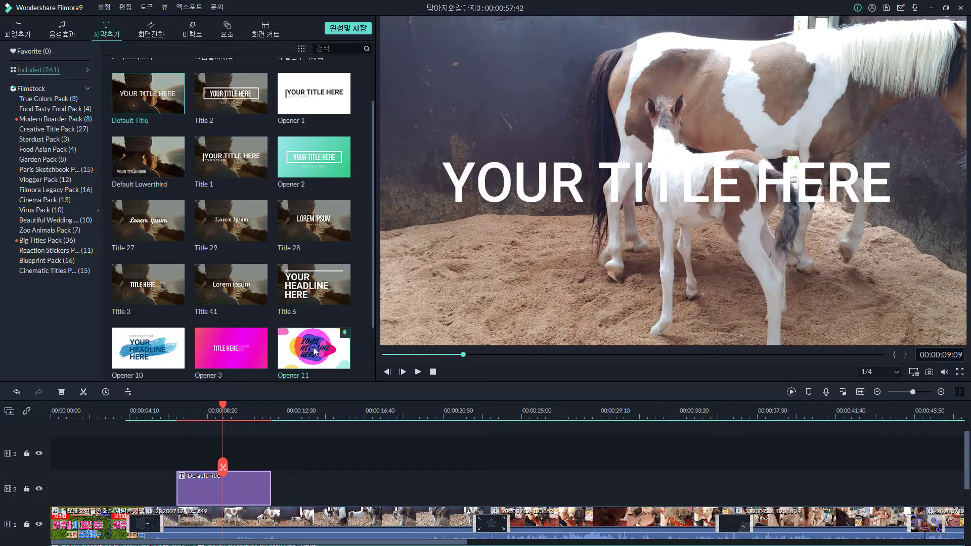
pyautogui.moveTo(222, 406); pyautogui.dragTo(191, 418)
pyautogui.press('space')
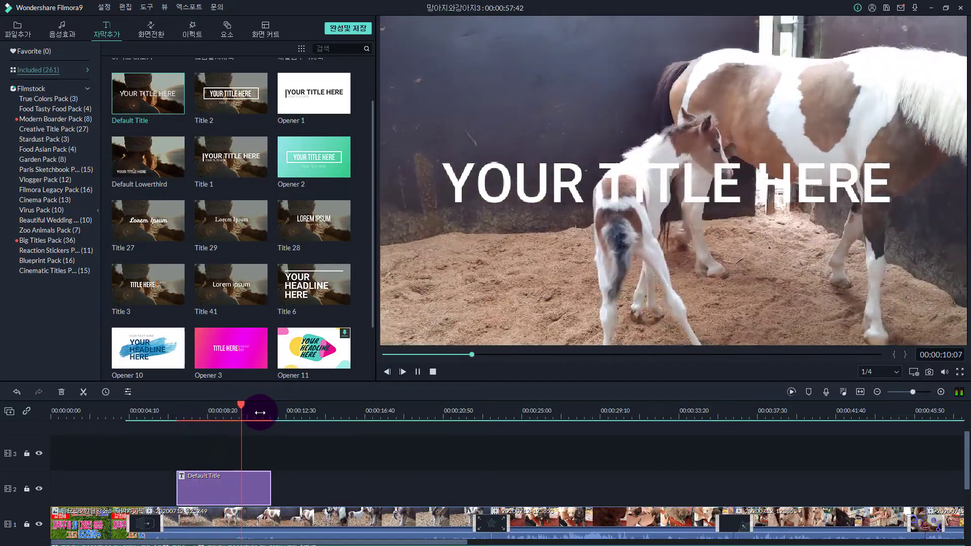
pyautogui.press('space')
# - Set the playhead just before the Default Title clip and render the timeline preview
pyautogui.moveTo(263, 399); pyautogui.dragTo(163, 421)
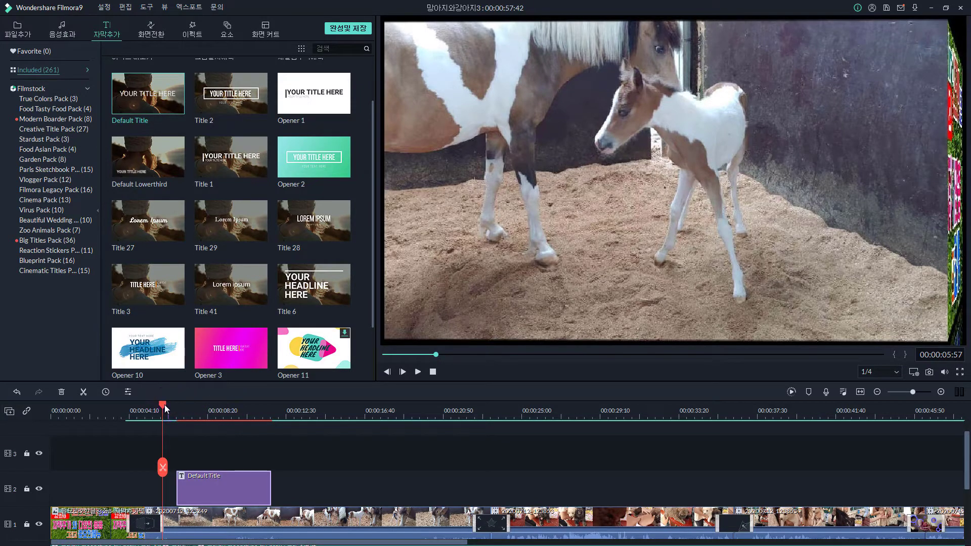
pyautogui.moveTo(165, 404)
pyautogui.mouseDown()
pyautogui.moveTo(179, 410)
pyautogui.moveTo(168, 411)
pyautogui.mouseUp()
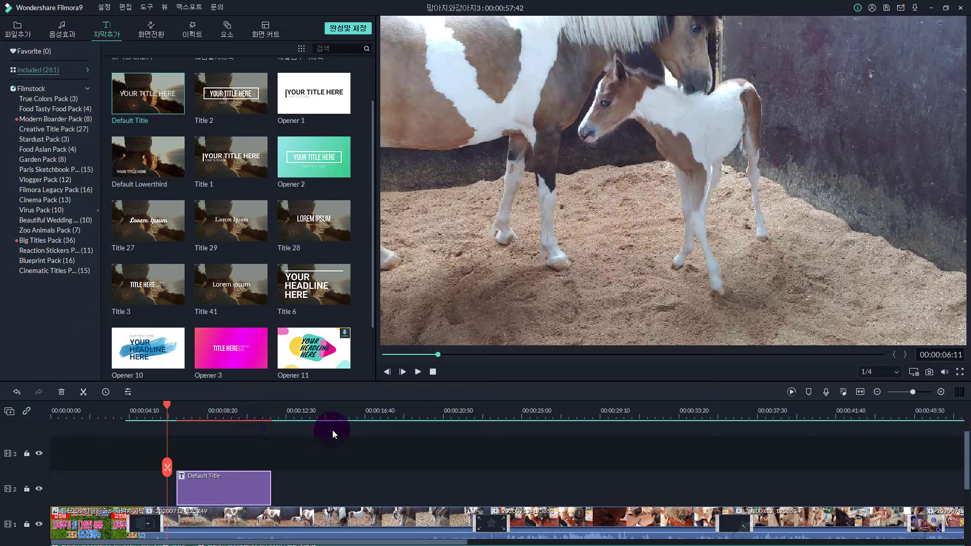
pyautogui.click(791, 393)
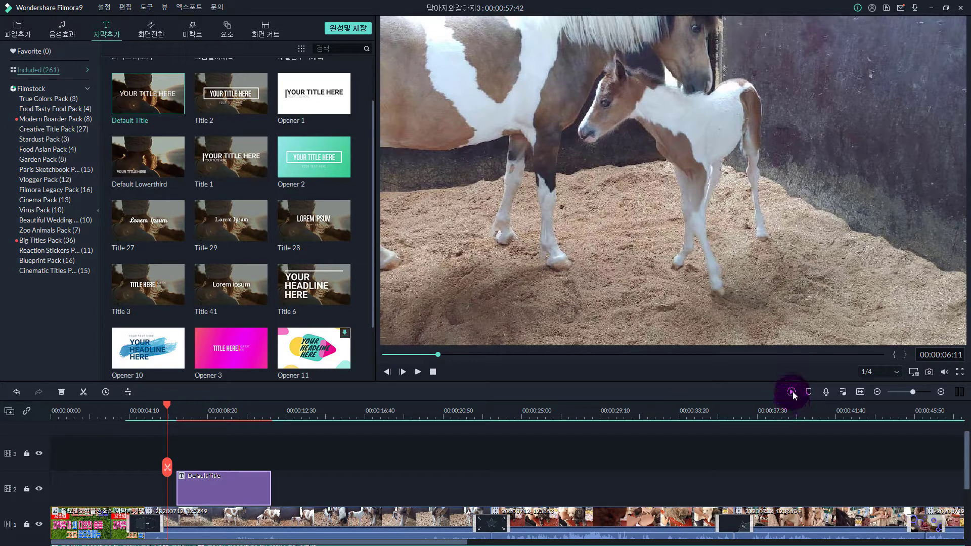
pyautogui.click(791, 392)
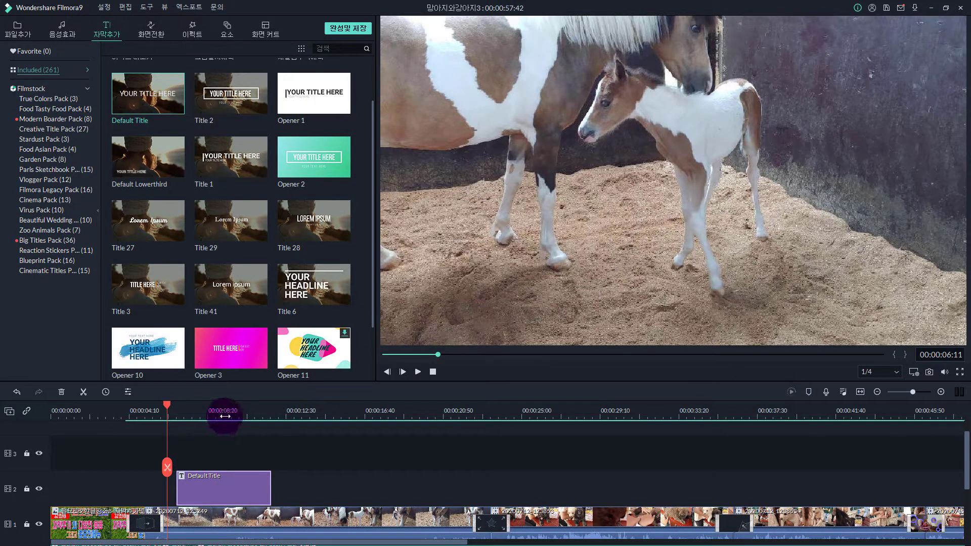
# - Play the rendered section from just before the Default Title clip to near its end
pyautogui.click(168, 404)
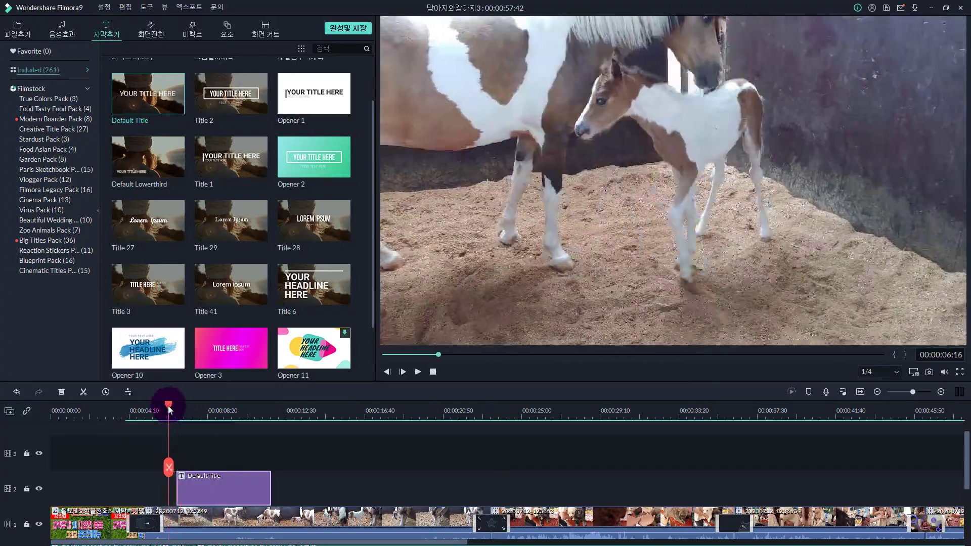
pyautogui.press('space')
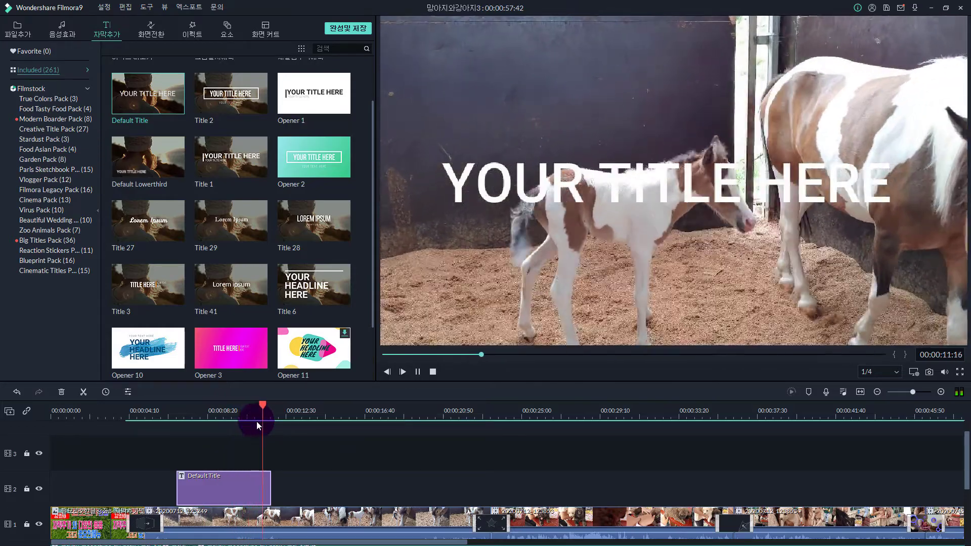
pyautogui.press('space')
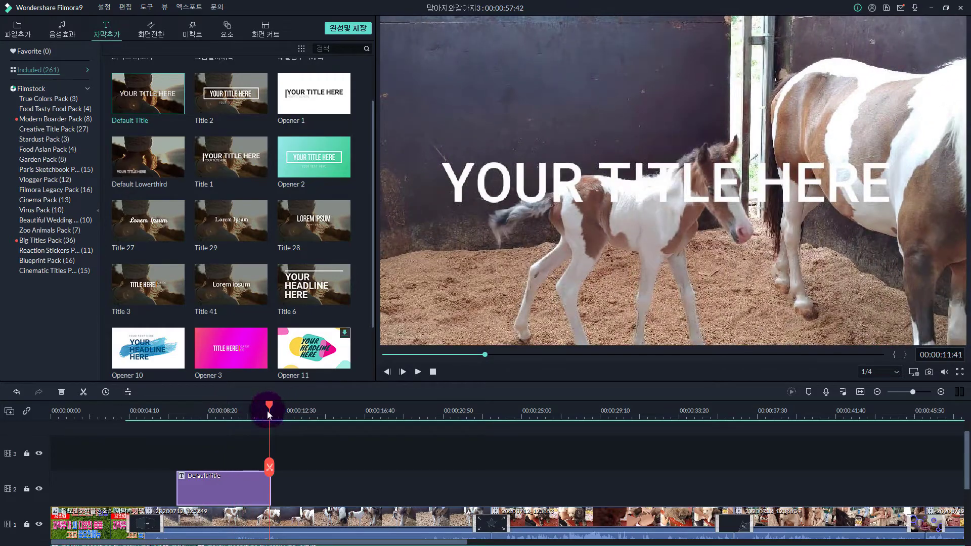
# - Scrub back through the rendered title clip and park the playhead at 00:00:08:36
pyautogui.moveTo(269, 405); pyautogui.dragTo(227, 411)
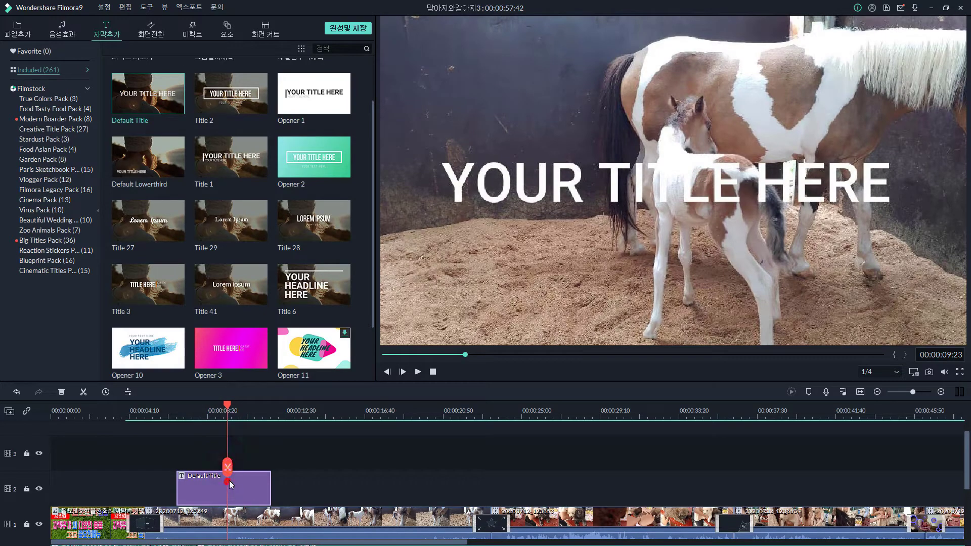
pyautogui.press('space')
pyautogui.click(232, 408)
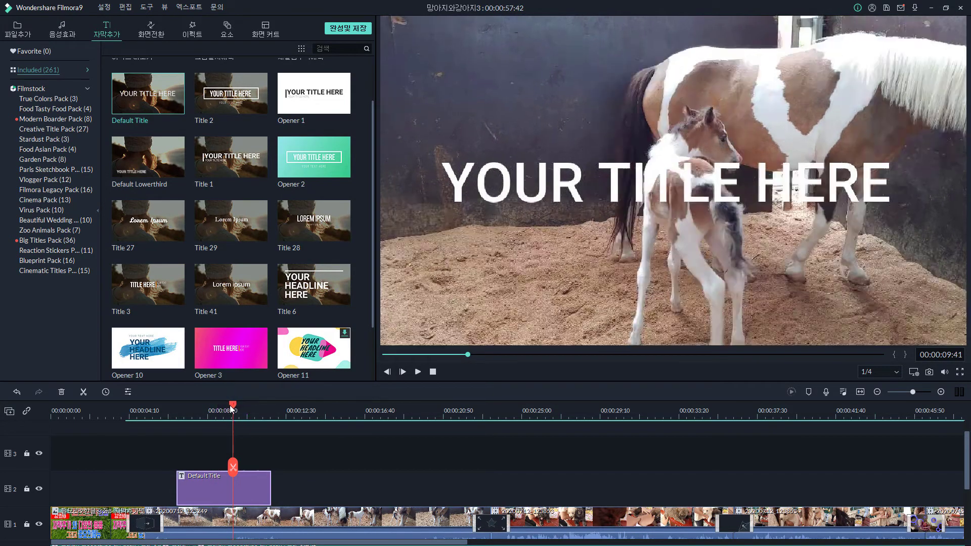
pyautogui.moveTo(229, 405); pyautogui.dragTo(172, 426)
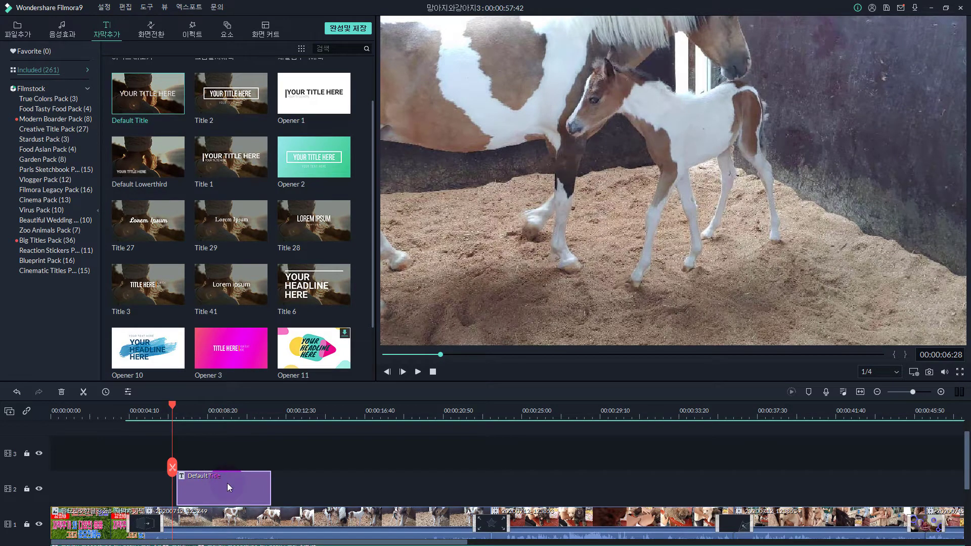
pyautogui.click(213, 427)
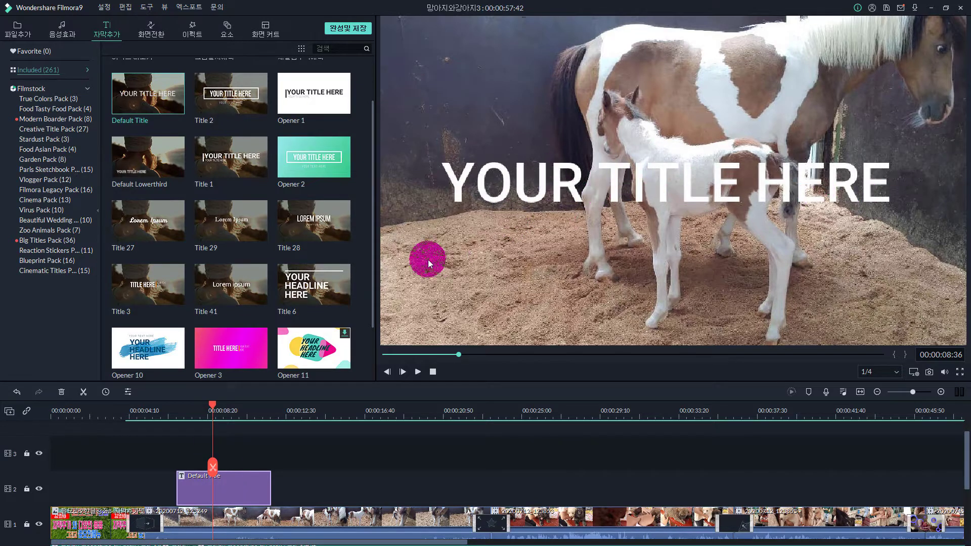
# - Open the text editing settings of the Default Title clip on track 2
pyautogui.doubleClick(238, 484)
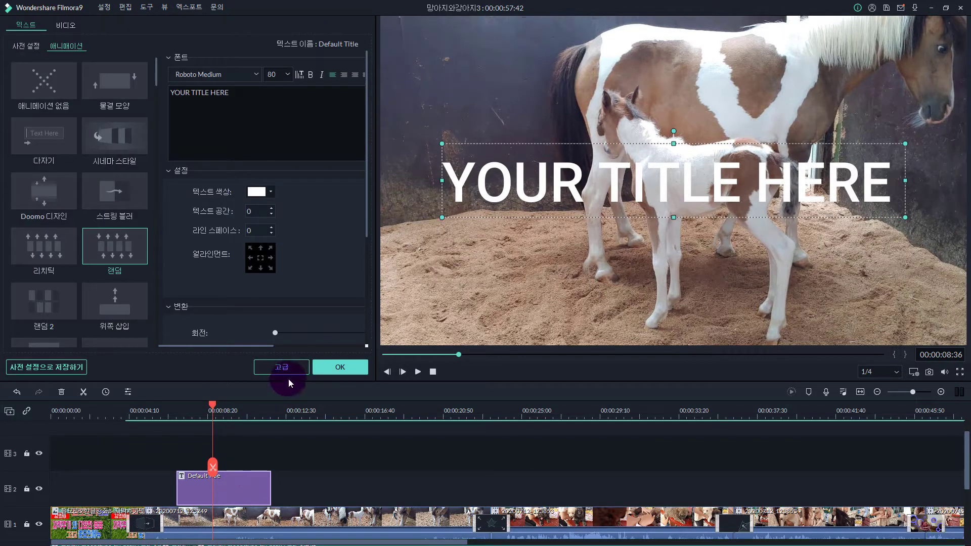
pyautogui.click(323, 367)
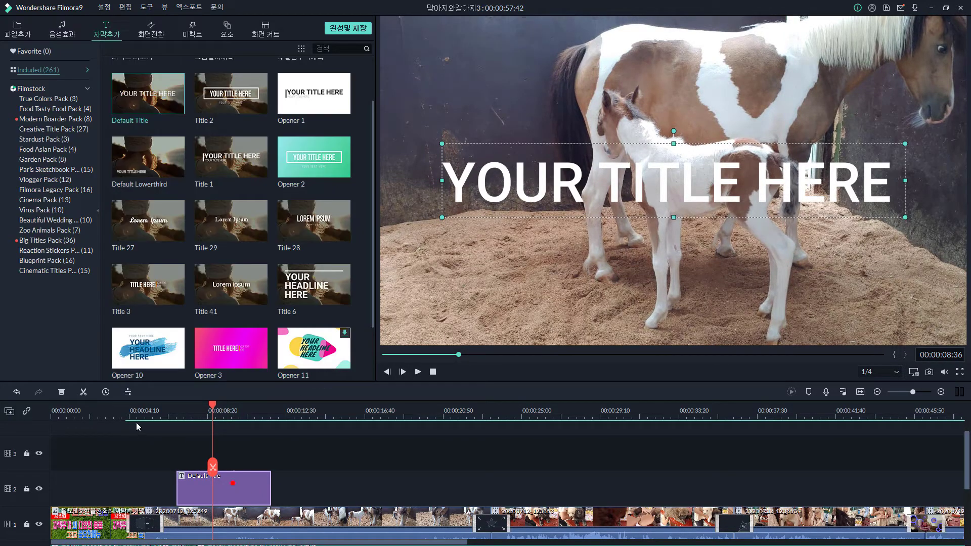
pyautogui.click(132, 395)
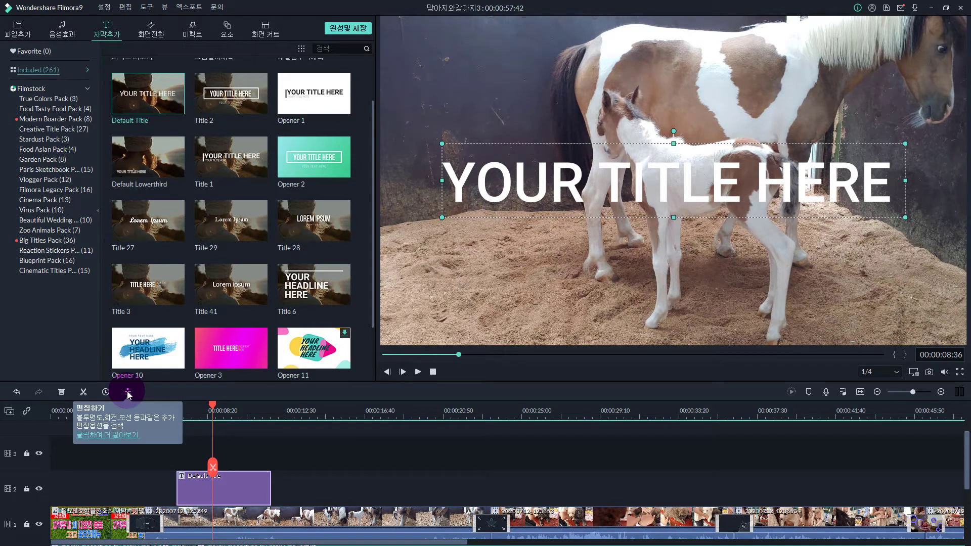
pyautogui.click(128, 393)
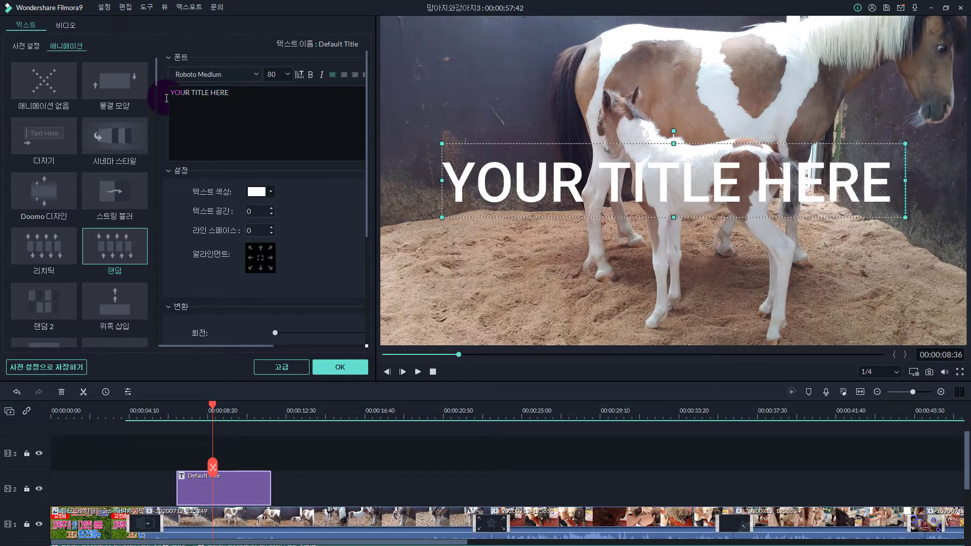
# - Replace the placeholder title text with 채널엠 구독 좋아요^^
pyautogui.tripleClick(221, 92)
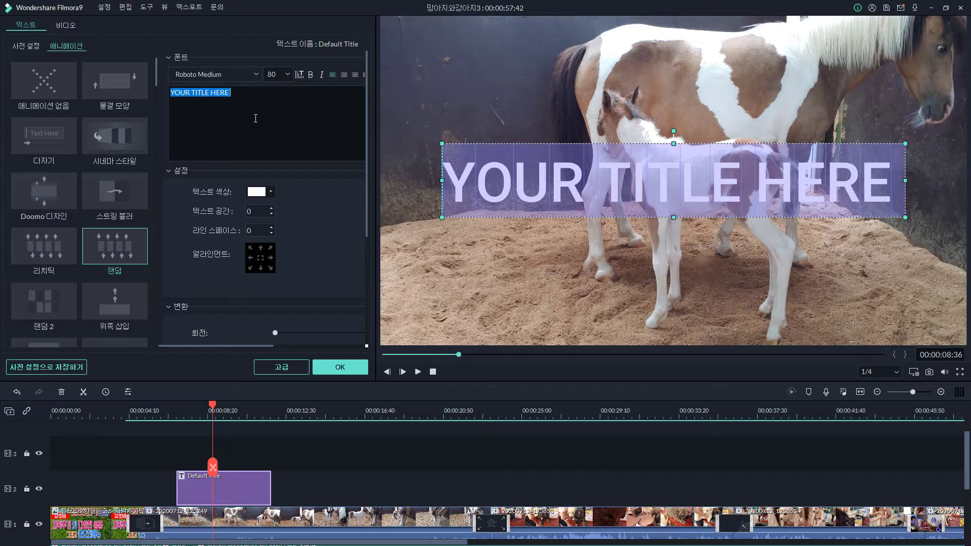
pyautogui.write('CO')
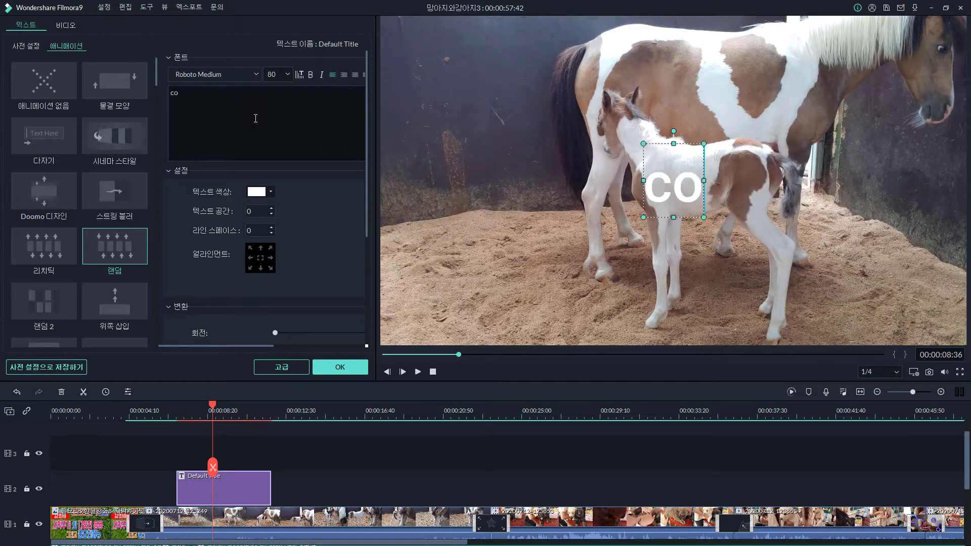
pyautogui.press('BackSpace')
pyautogui.press('BackSpace')
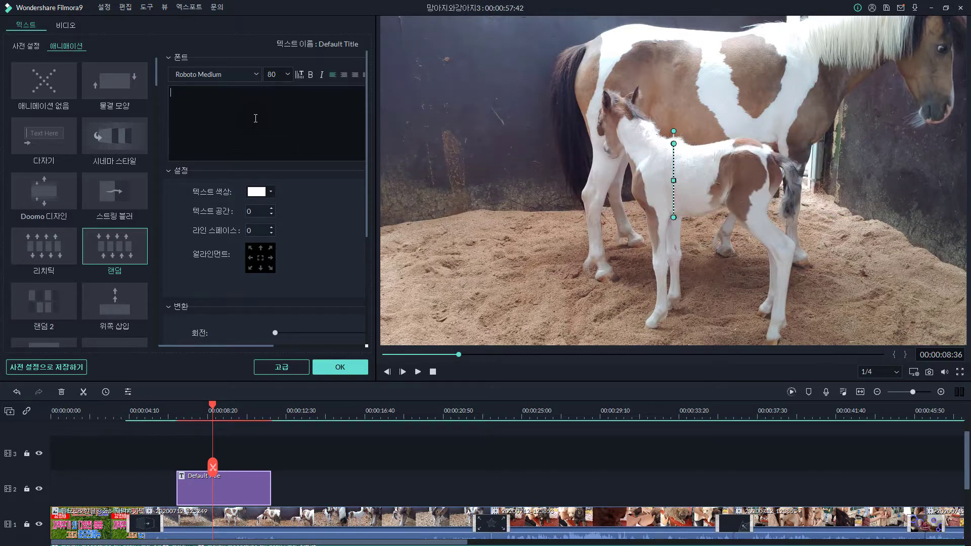
pyautogui.write('채널엠')
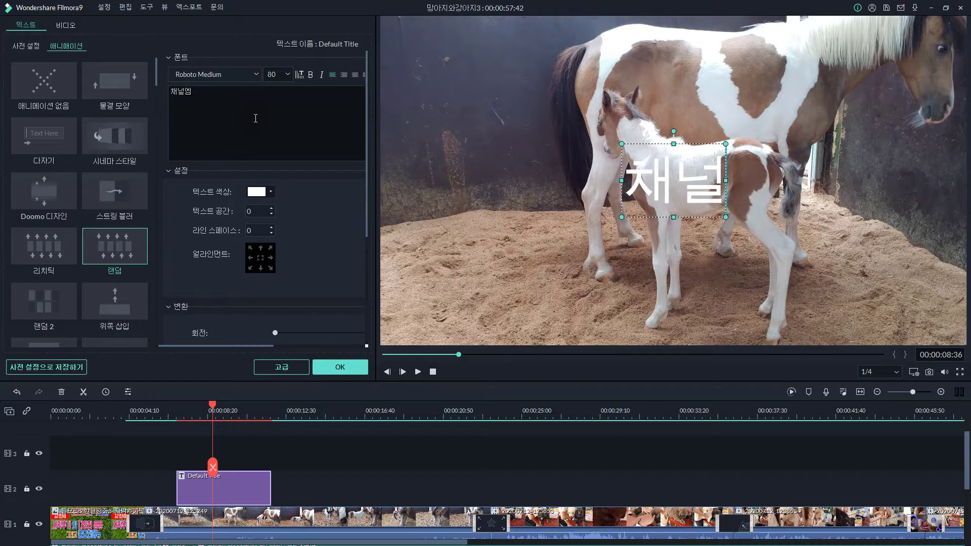
pyautogui.write(' ㄱ독')
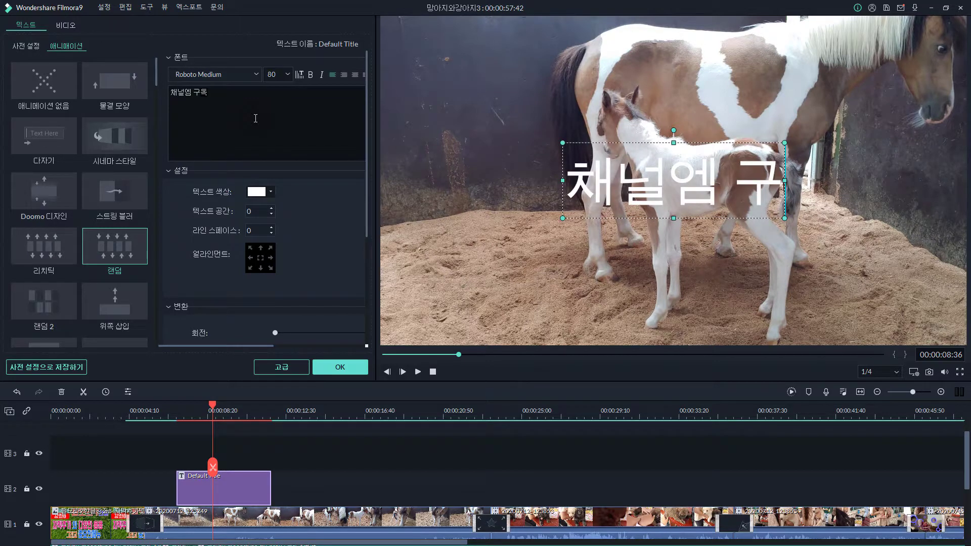
pyautogui.write(' 좋앙요')
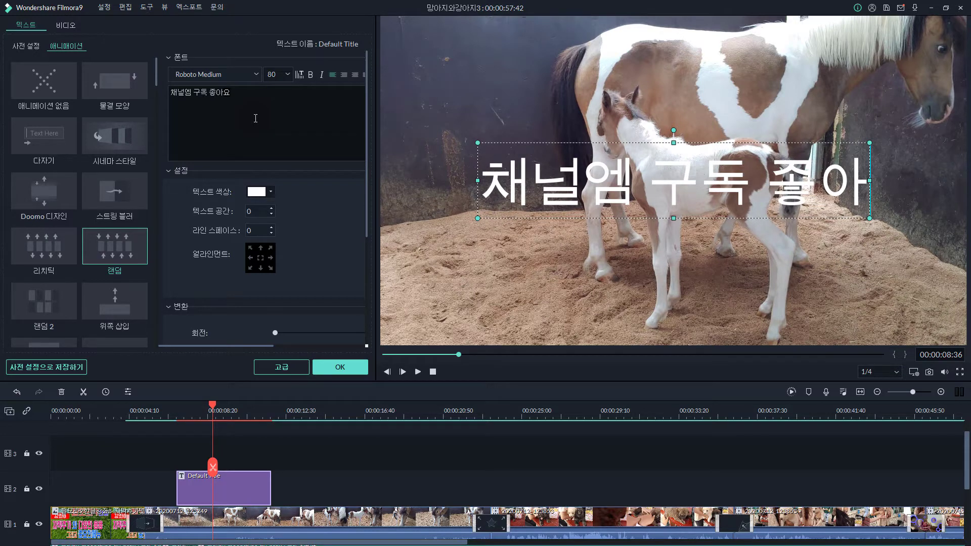
pyautogui.write('^^')
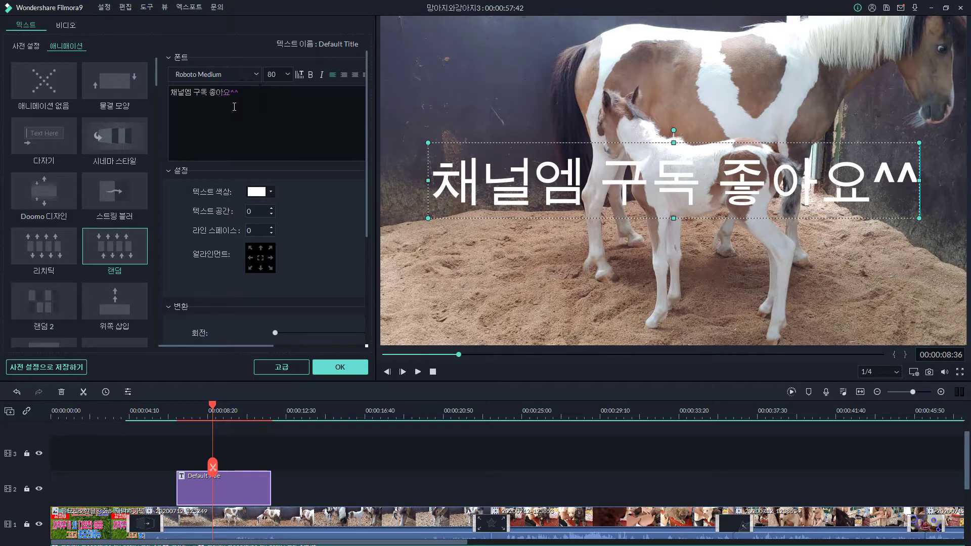
# - Scale the 채널엠 구독 좋아요^^ title down slightly in its transform settings
pyautogui.click(591, 196)
pyautogui.scroll(-5, 312, 208)
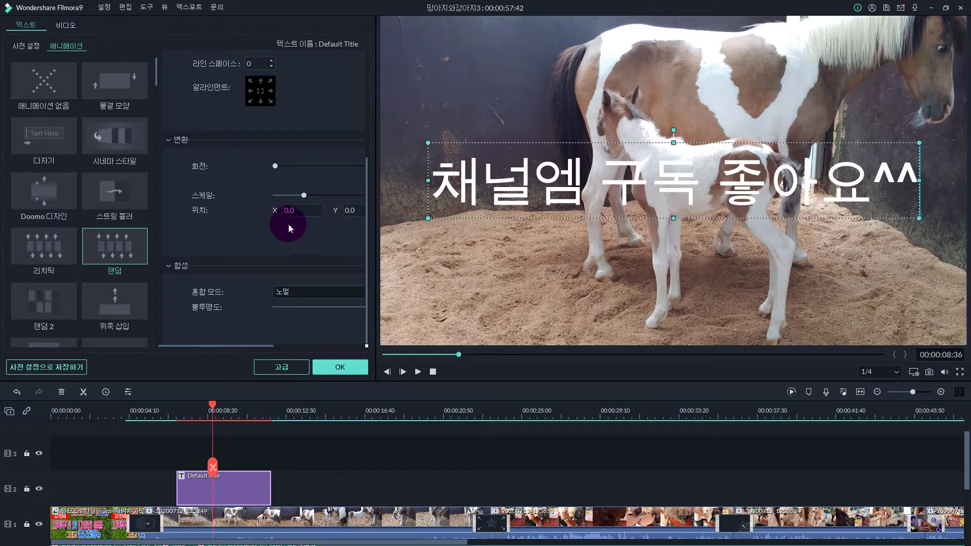
pyautogui.moveTo(257, 346); pyautogui.dragTo(234, 350)
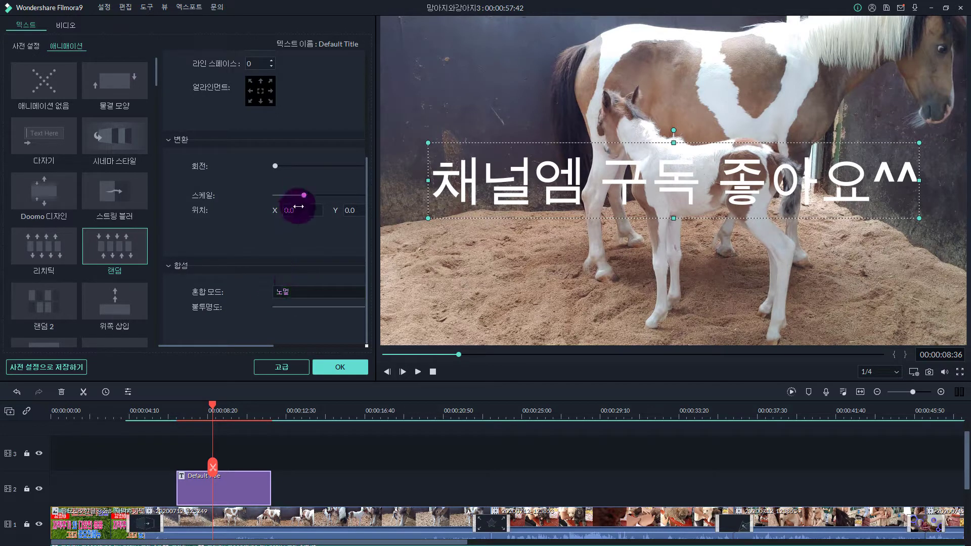
pyautogui.moveTo(305, 195); pyautogui.dragTo(304, 196)
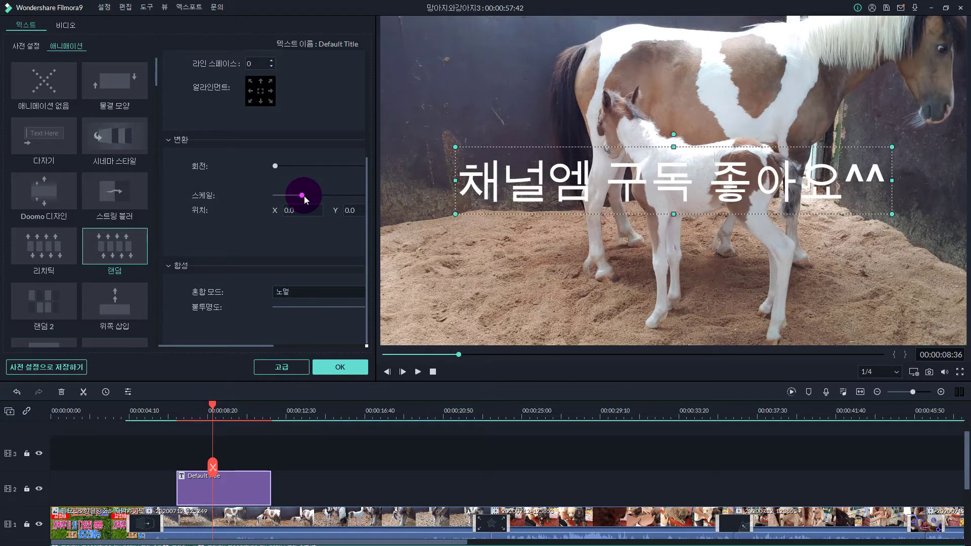
pyautogui.moveTo(365, 284); pyautogui.dragTo(359, 174)
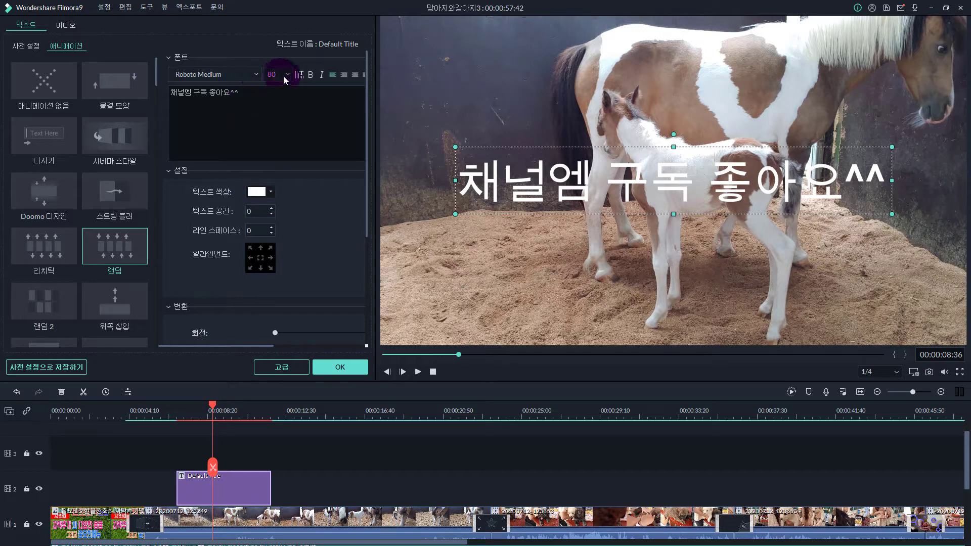
# - Change the title's font to Sandoll 국대떡볶이 02 Bold
pyautogui.click(257, 75)
pyautogui.scroll(-3, 302, 149)
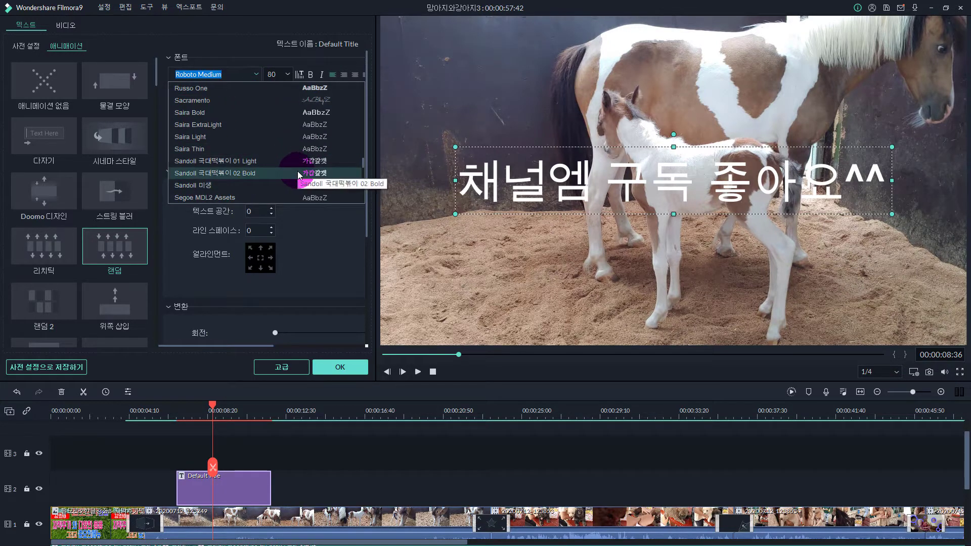
pyautogui.click(298, 173)
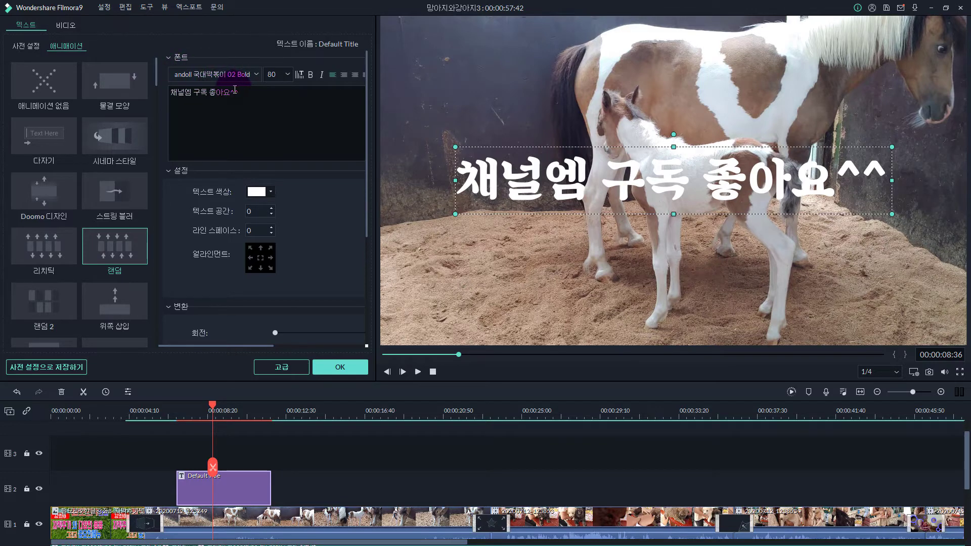
# - Select the whole title text and set its font size to 32
pyautogui.click(287, 76)
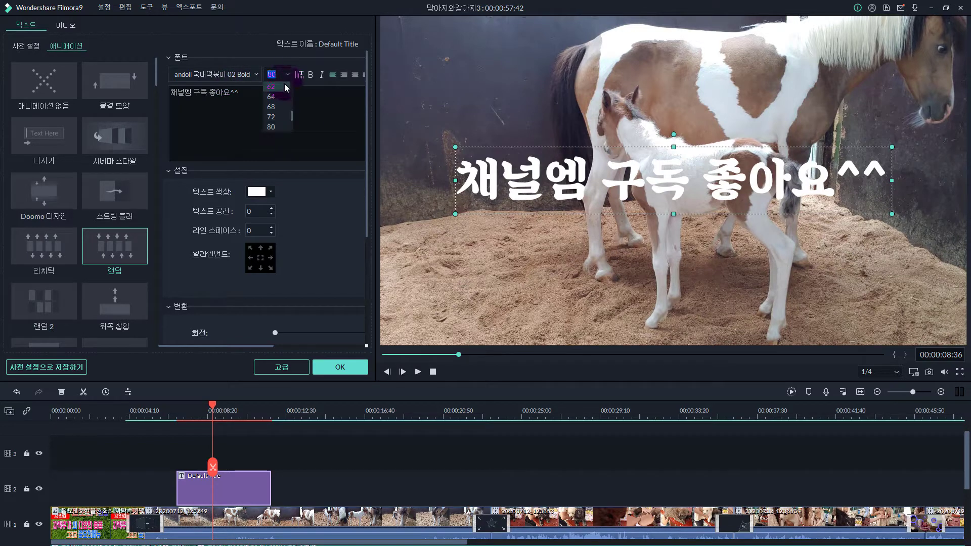
pyautogui.click(280, 90)
pyautogui.moveTo(241, 93); pyautogui.dragTo(151, 92)
pyautogui.click(287, 76)
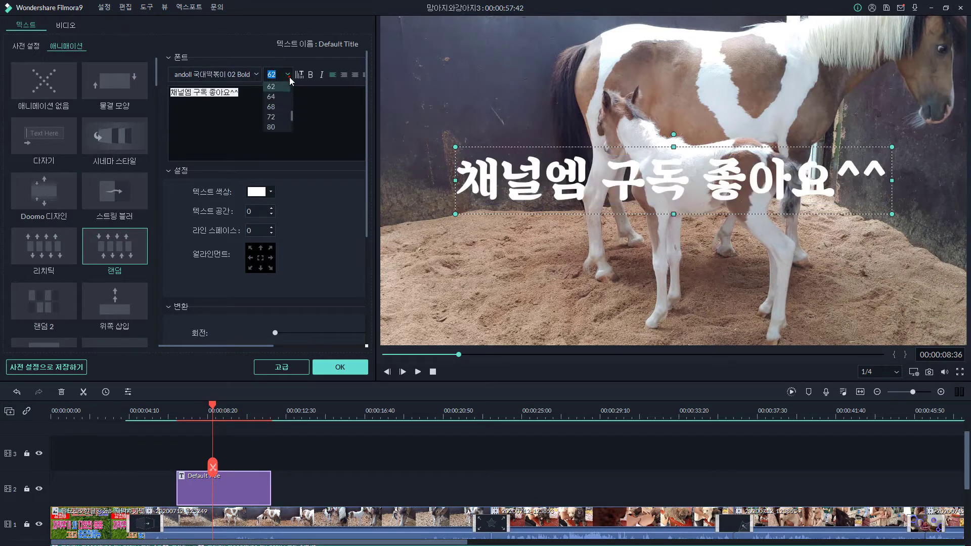
pyautogui.click(284, 89)
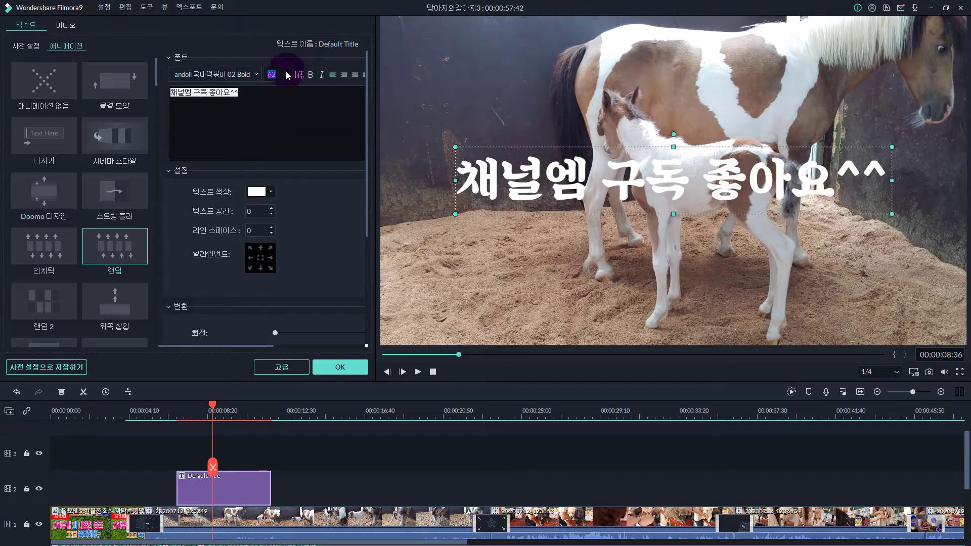
pyautogui.click(287, 74)
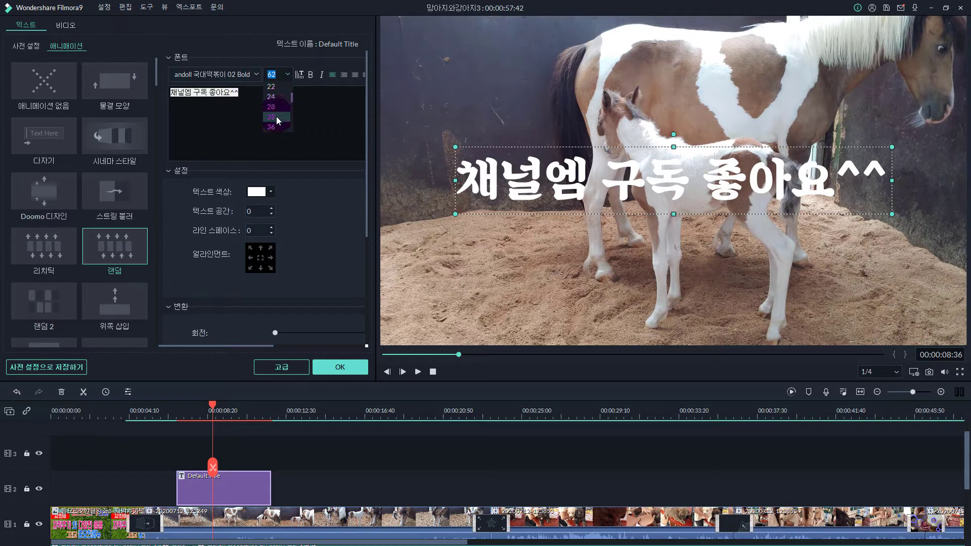
pyautogui.click(272, 118)
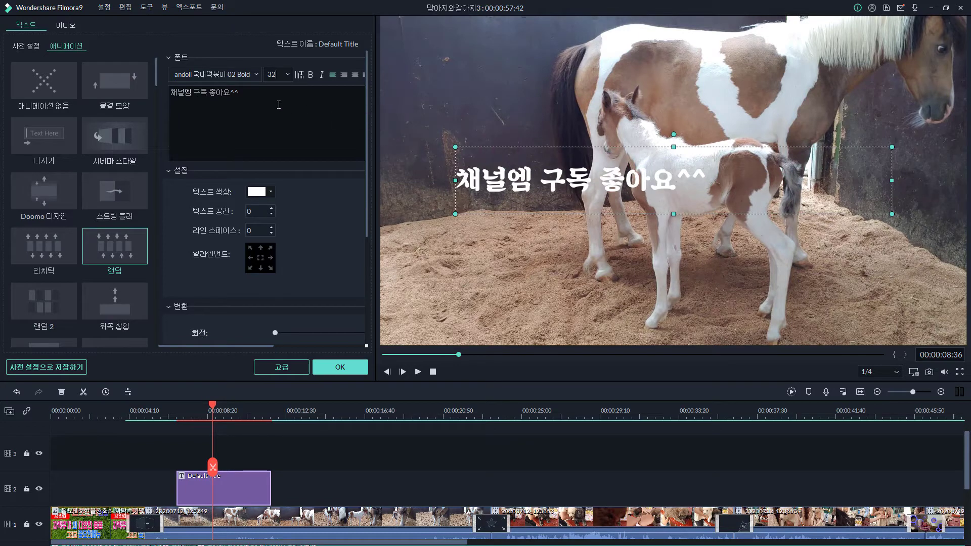
# - Insert 부탁합니다. before the ^^ so the title reads 채널엠 구독 좋아요 부탁합니다.^^
pyautogui.click(239, 91)
pyautogui.click(233, 92)
pyautogui.write('부탁합니다.')
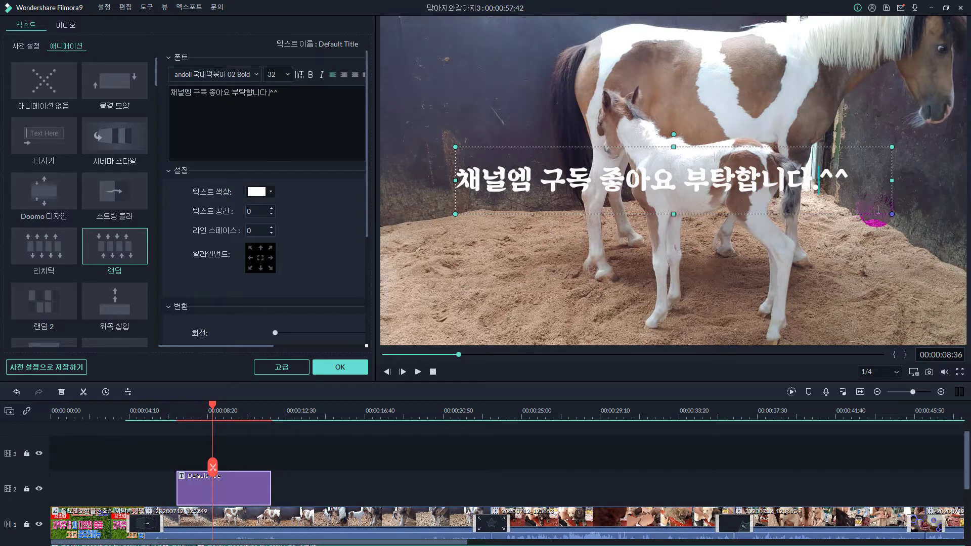
# - Shrink the title's text box to fit its text more closely and move it to the lower part of the video frame
pyautogui.moveTo(890, 212); pyautogui.dragTo(858, 180)
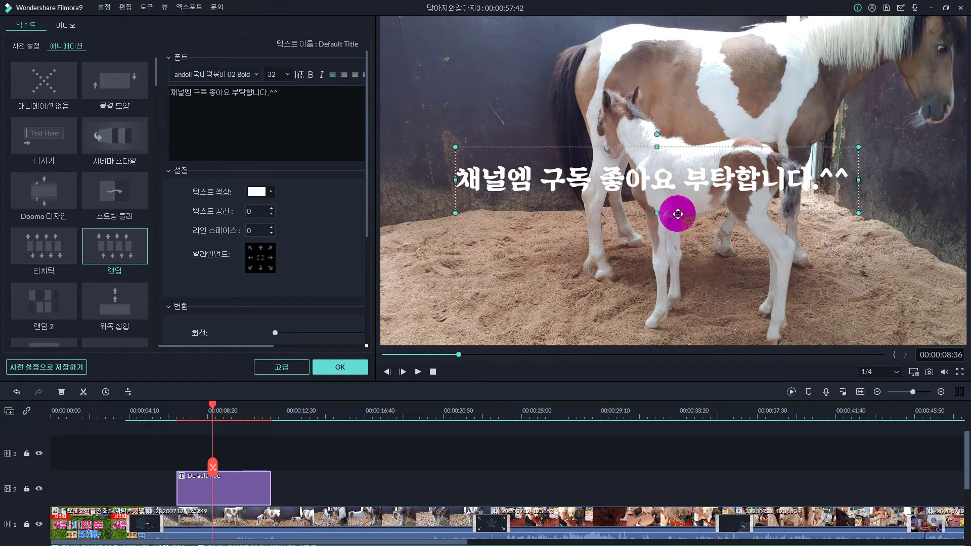
pyautogui.moveTo(679, 213); pyautogui.dragTo(677, 289)
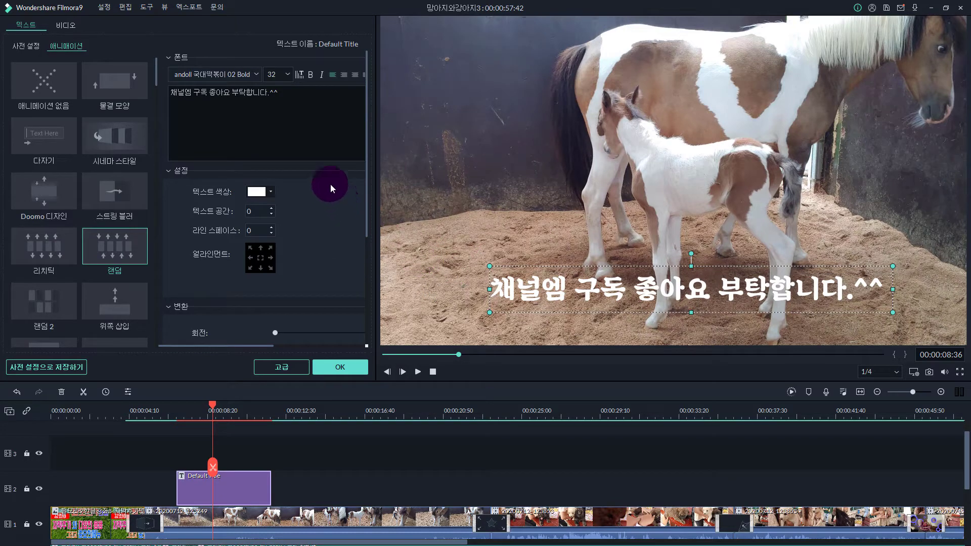
# - Try the bold and italic styles on the title text and restore its upright style
pyautogui.click(310, 75)
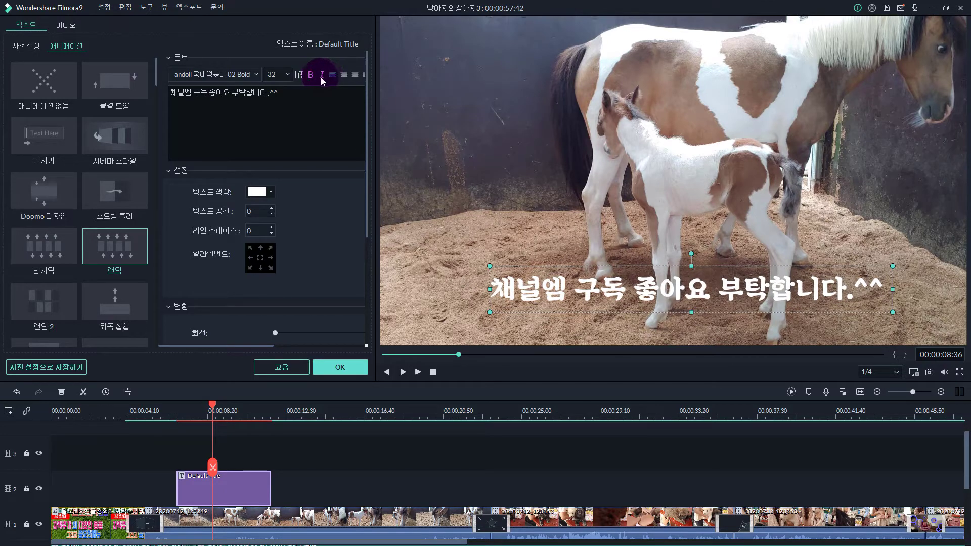
pyautogui.click(321, 77)
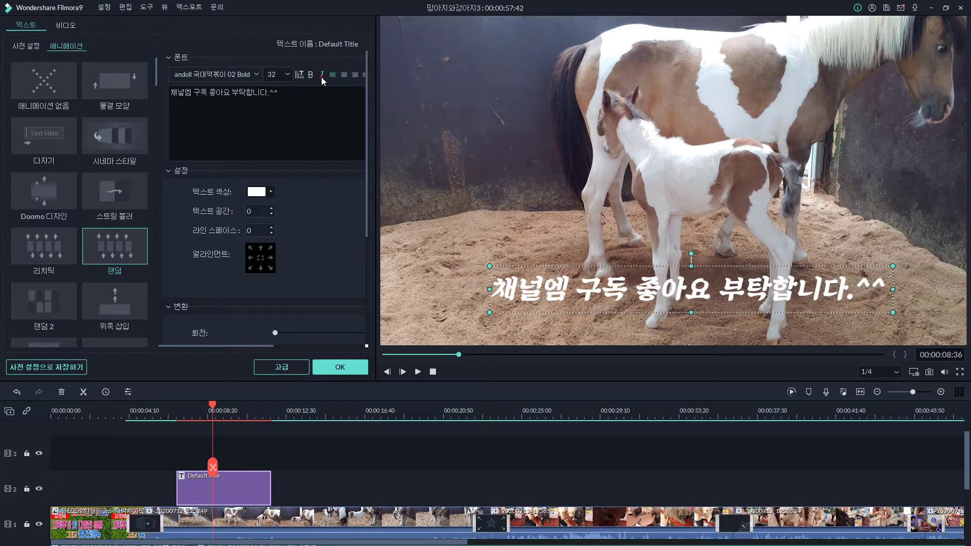
pyautogui.click(323, 79)
# - Widen the text settings area, try the right and justified alignments on the title text, and set it to centred
pyautogui.moveTo(377, 131); pyautogui.dragTo(399, 130)
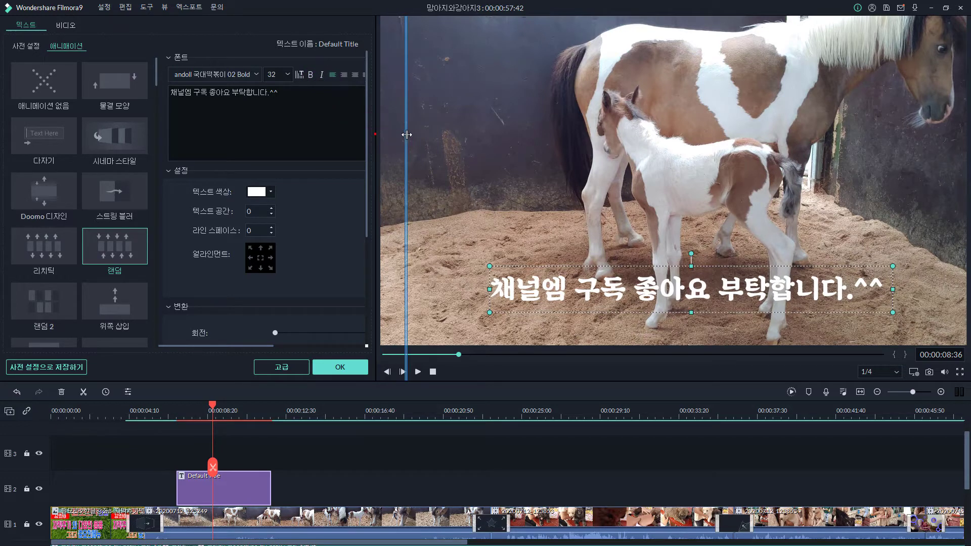
pyautogui.click(343, 75)
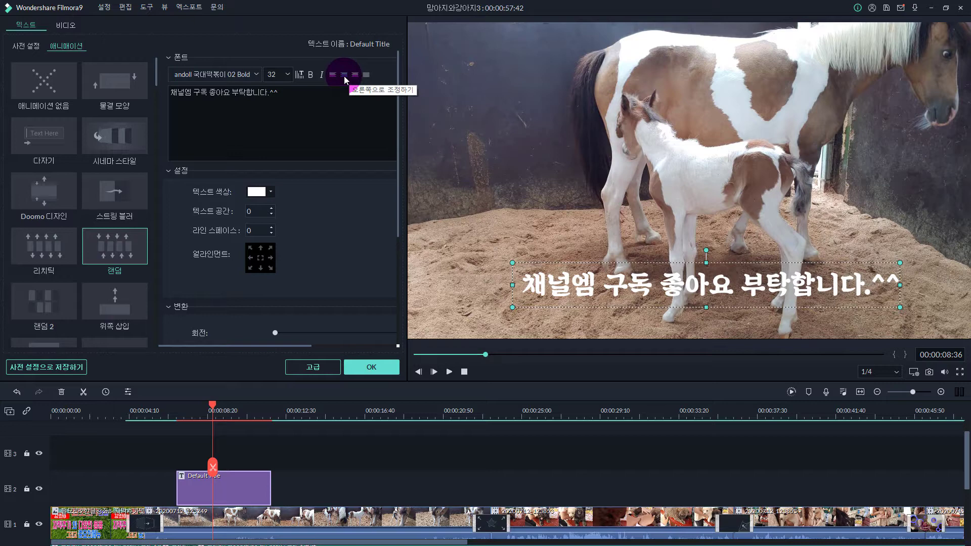
pyautogui.click(357, 75)
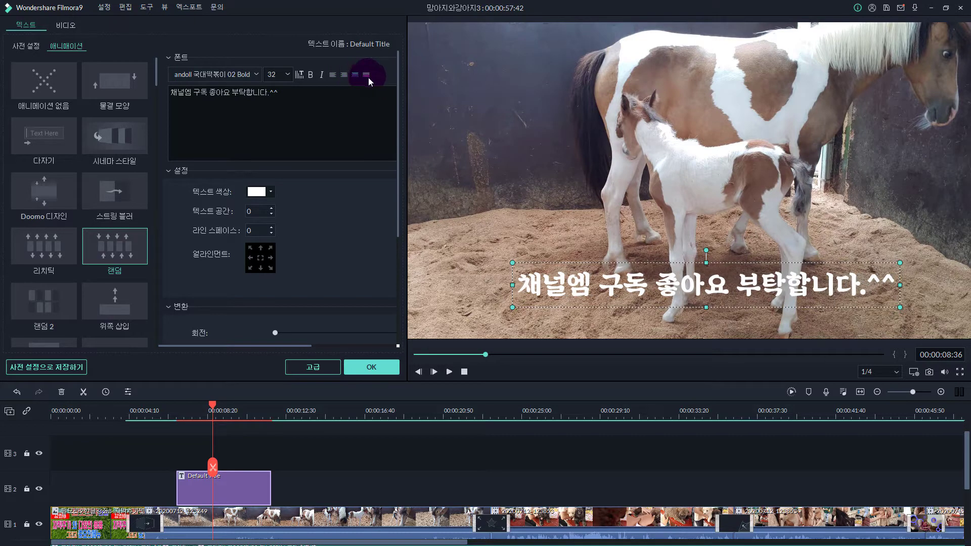
pyautogui.click(367, 76)
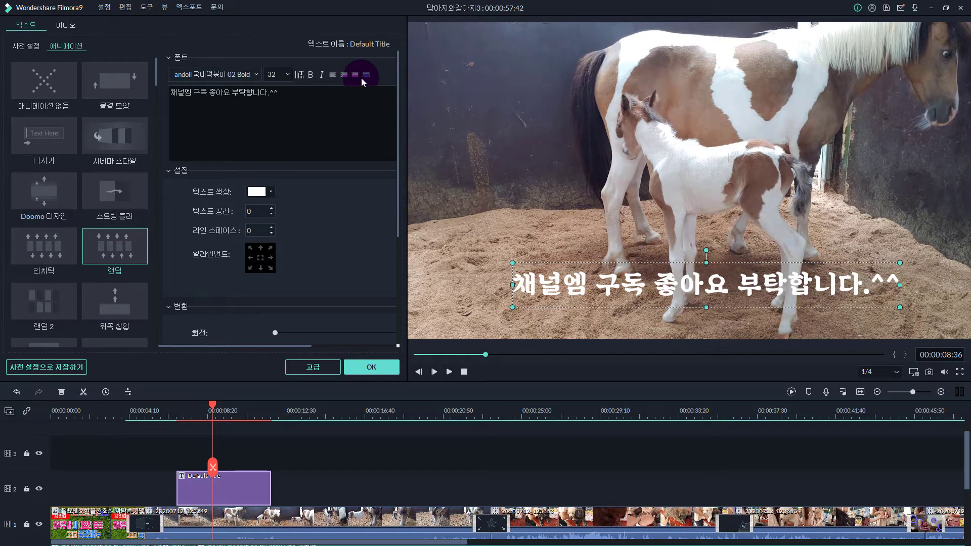
pyautogui.click(622, 317)
pyautogui.click(366, 75)
pyautogui.click(356, 75)
pyautogui.click(300, 196)
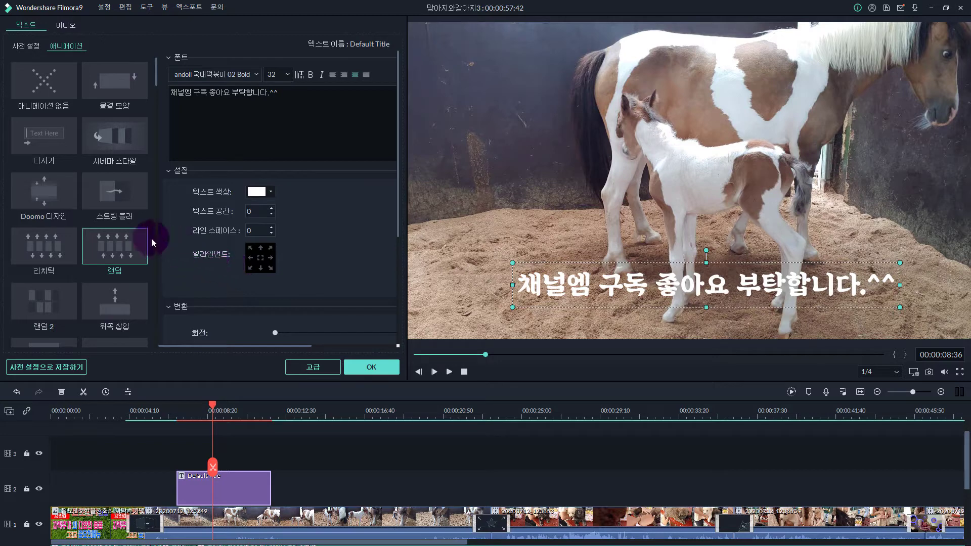
pyautogui.scroll(-1, 341, 320)
pyautogui.click(509, 277)
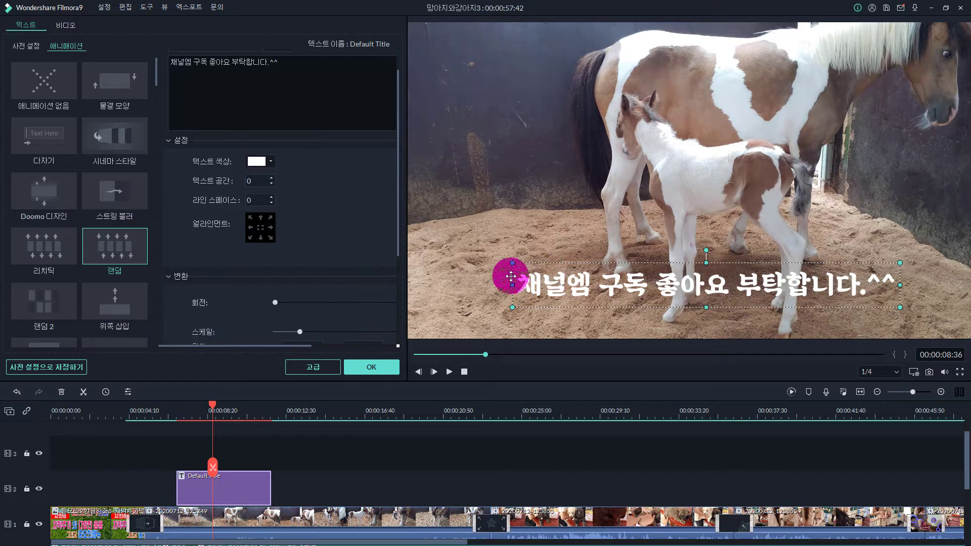
pyautogui.click(537, 278)
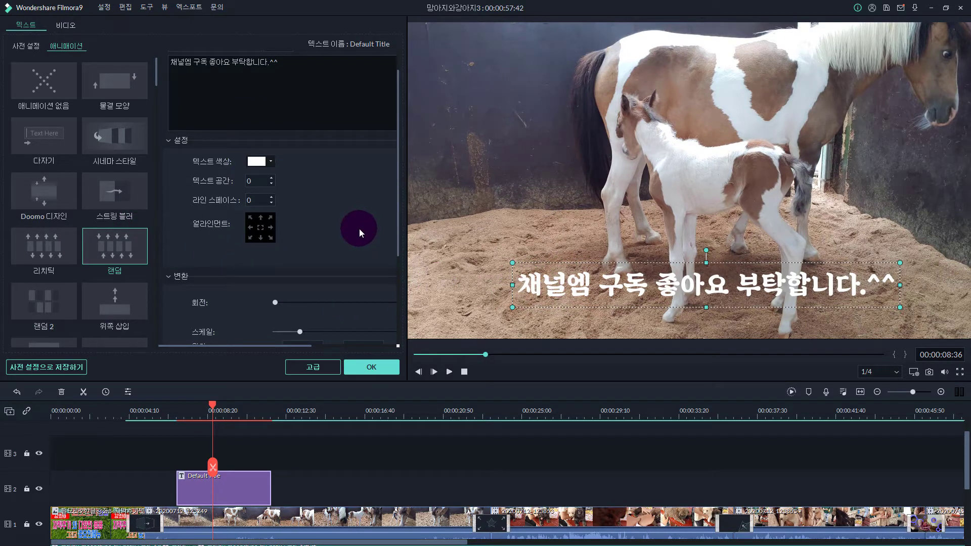
pyautogui.scroll(1, 357, 232)
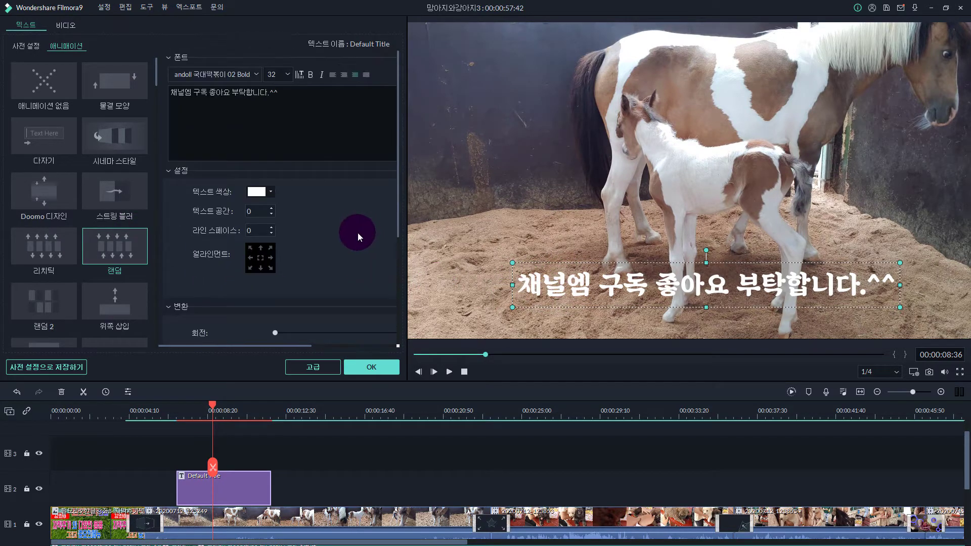
# - Open the advanced text editor for the title and move its window clear of the timeline
pyautogui.click(312, 368)
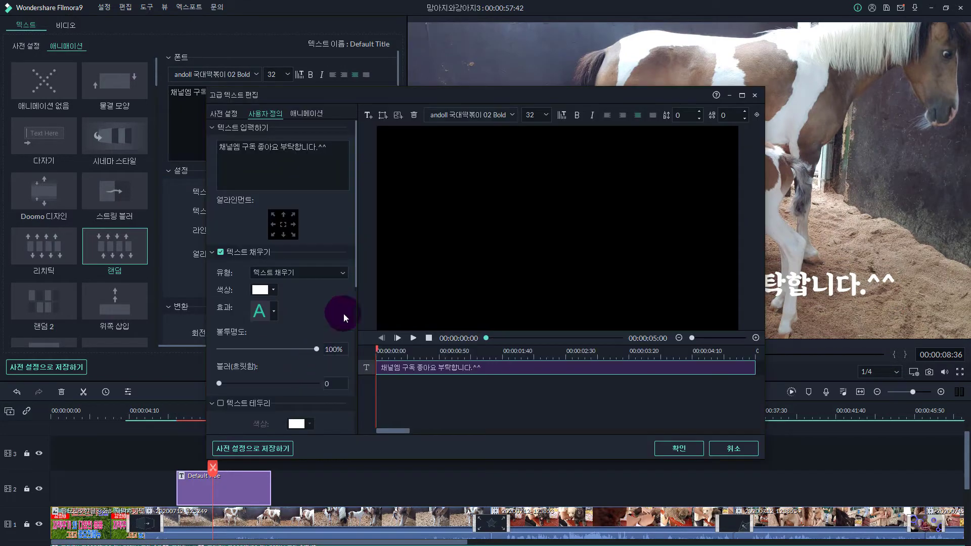
pyautogui.moveTo(396, 95); pyautogui.dragTo(303, 32)
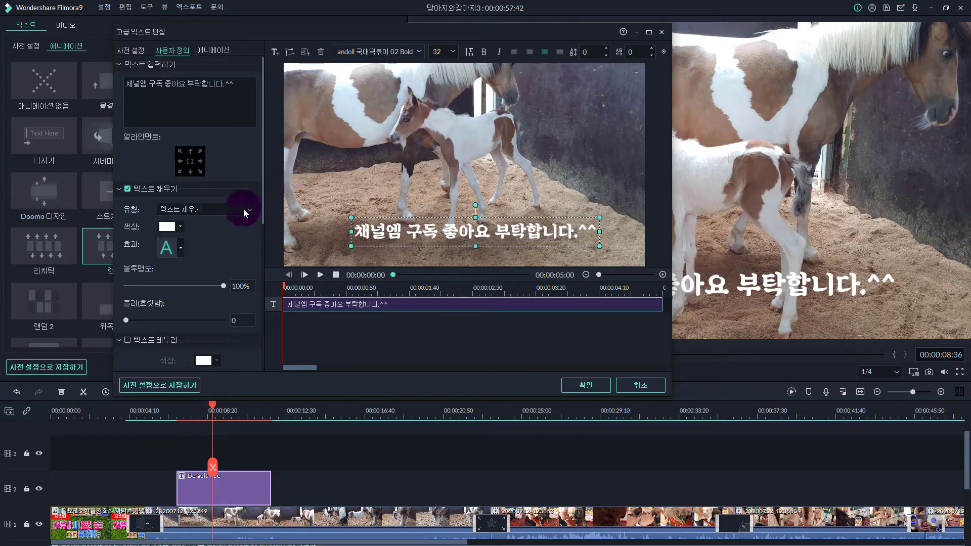
# - Try several shaded and embossed fill effects on the title text and return to the first, plain effect
pyautogui.click(181, 248)
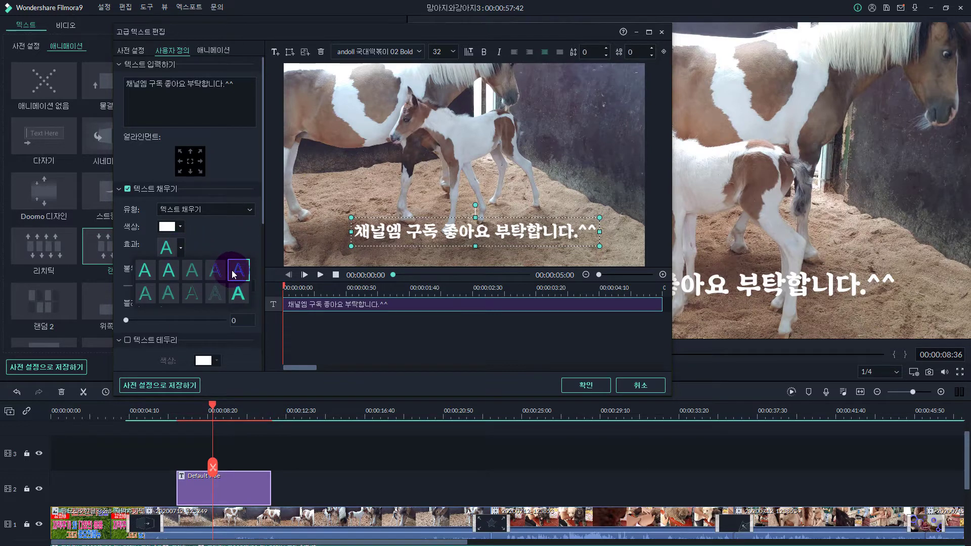
pyautogui.click(234, 272)
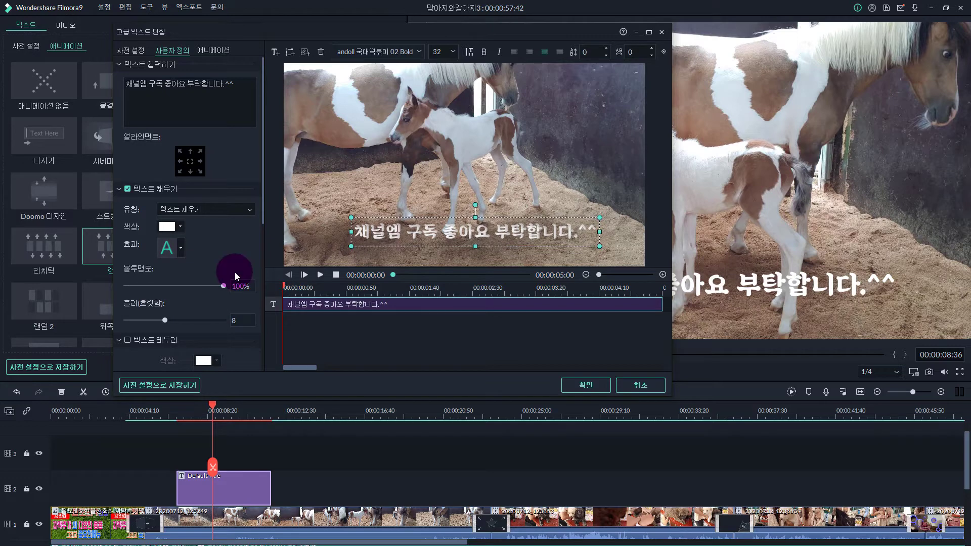
pyautogui.click(181, 248)
pyautogui.click(168, 294)
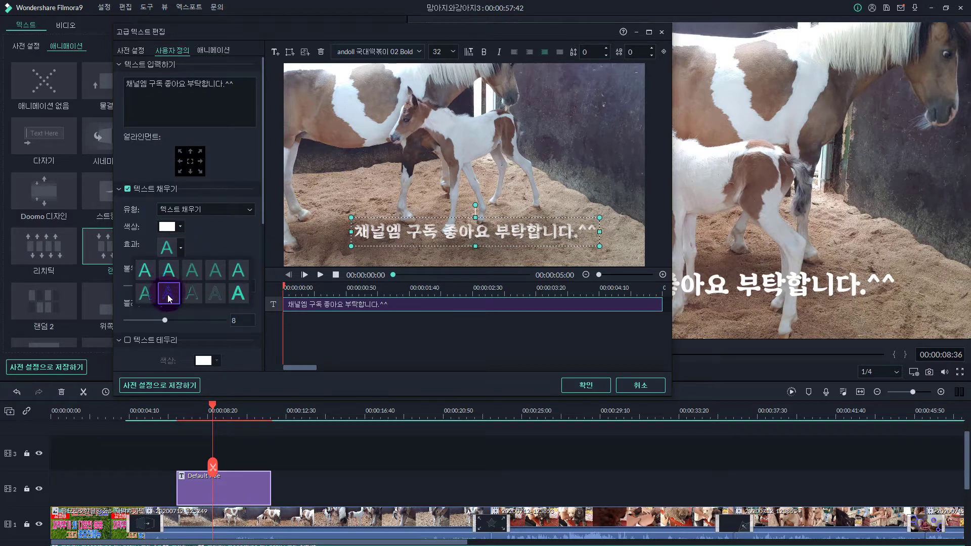
pyautogui.click(214, 256)
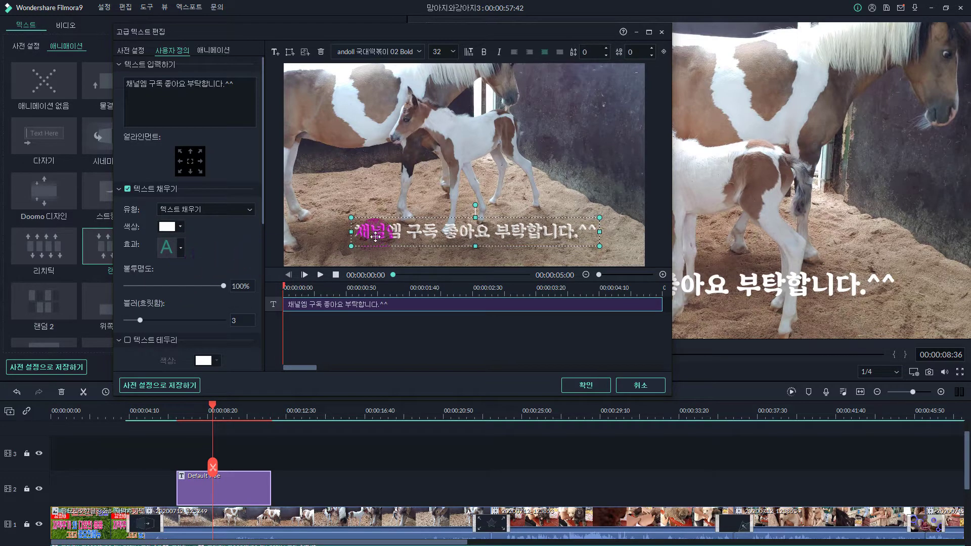
pyautogui.click(181, 249)
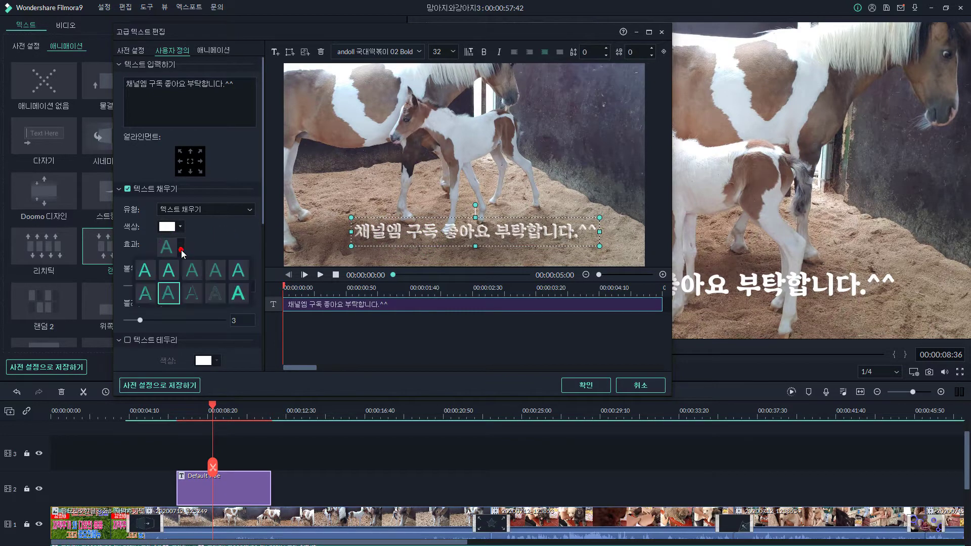
pyautogui.click(192, 294)
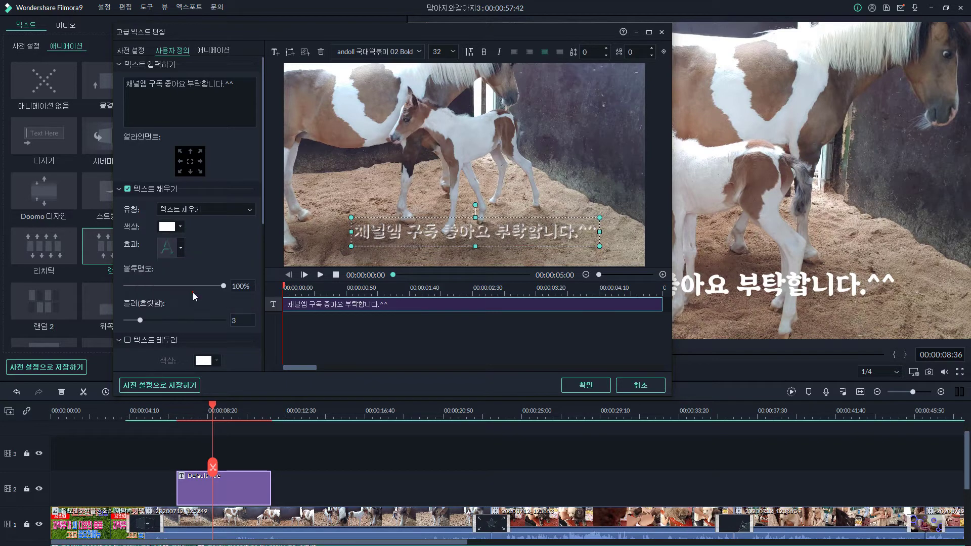
pyautogui.click(181, 248)
pyautogui.click(148, 293)
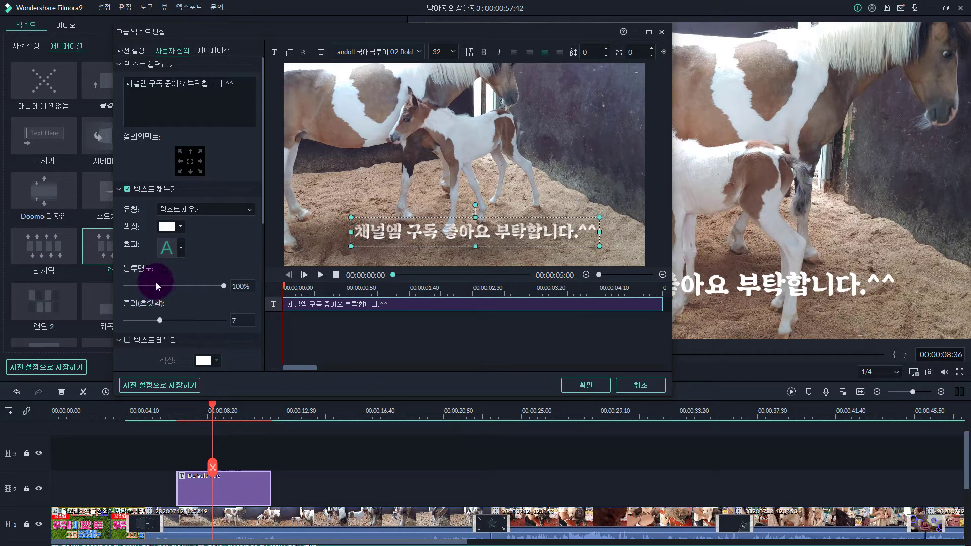
pyautogui.click(181, 248)
pyautogui.click(143, 271)
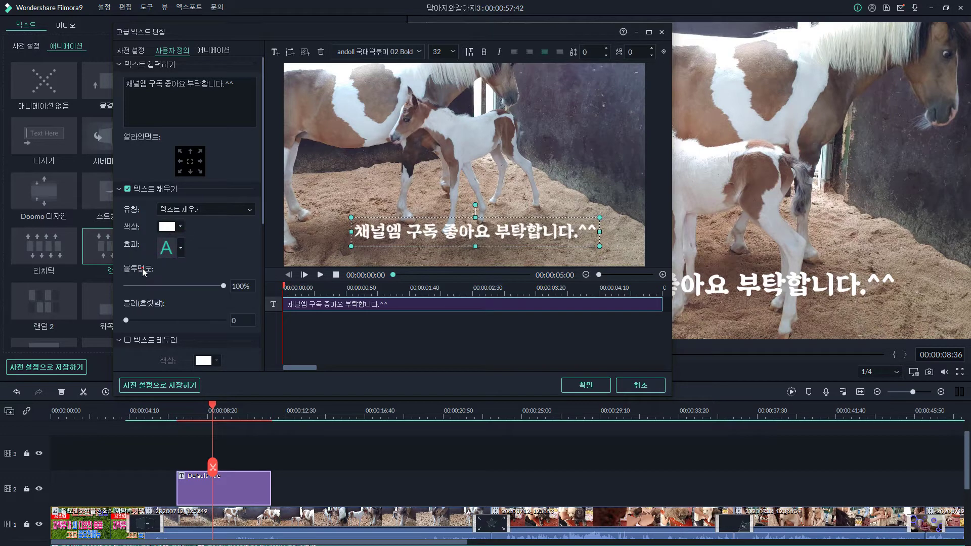
pyautogui.click(201, 245)
# - Try out the text fill's opacity and blur adjustments, returning them to 100% and 0
pyautogui.scroll(-1, 201, 238)
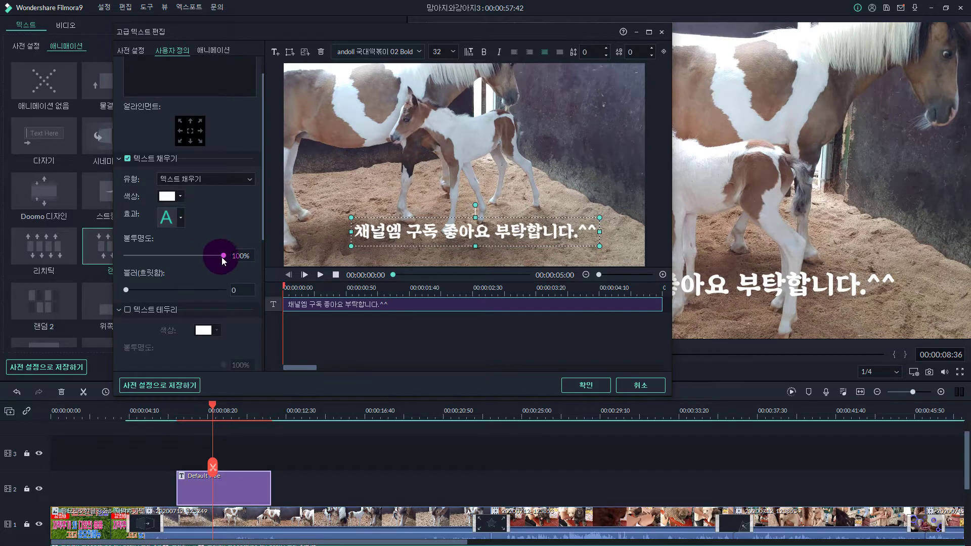
pyautogui.moveTo(223, 256)
pyautogui.mouseDown()
pyautogui.moveTo(151, 258)
pyautogui.moveTo(225, 257)
pyautogui.mouseUp()
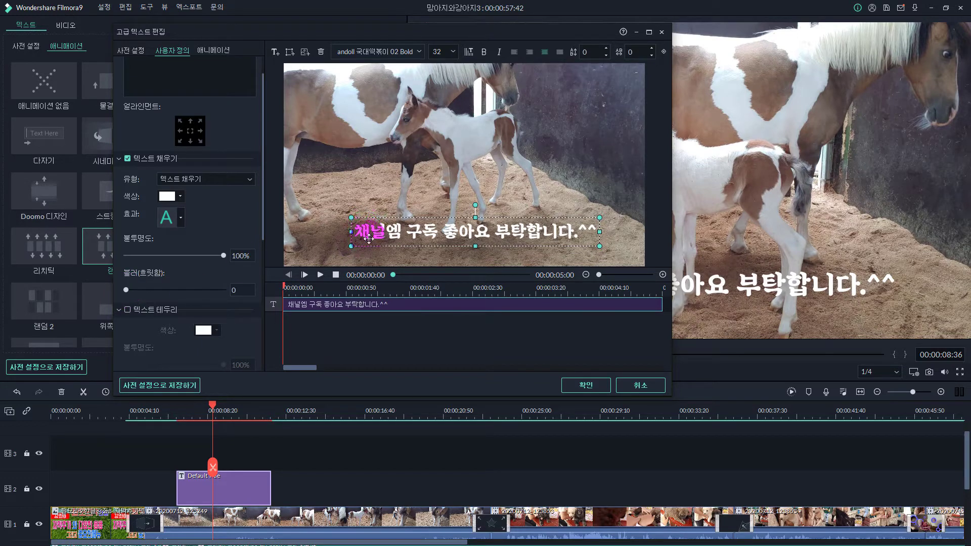
pyautogui.moveTo(125, 290)
pyautogui.mouseDown()
pyautogui.moveTo(226, 289)
pyautogui.moveTo(116, 292)
pyautogui.mouseUp()
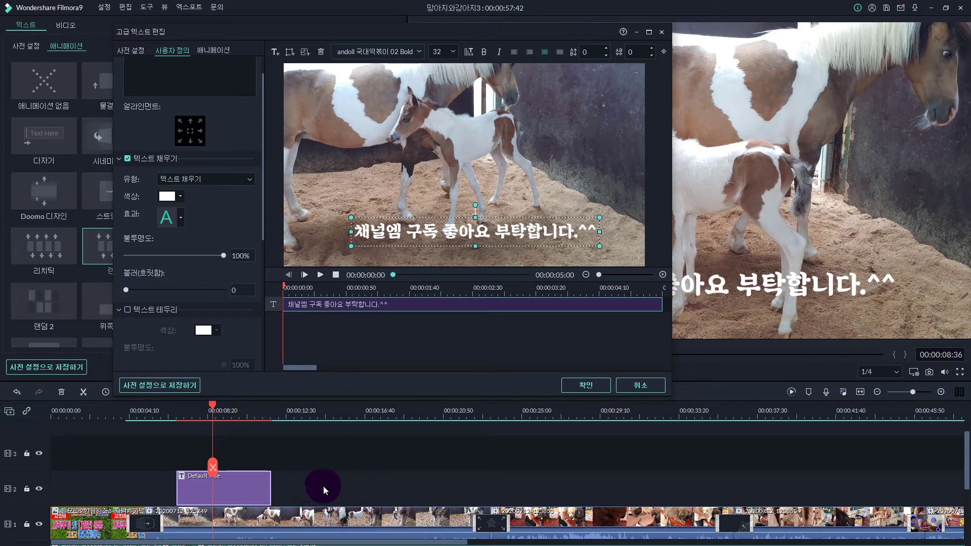
pyautogui.click(378, 219)
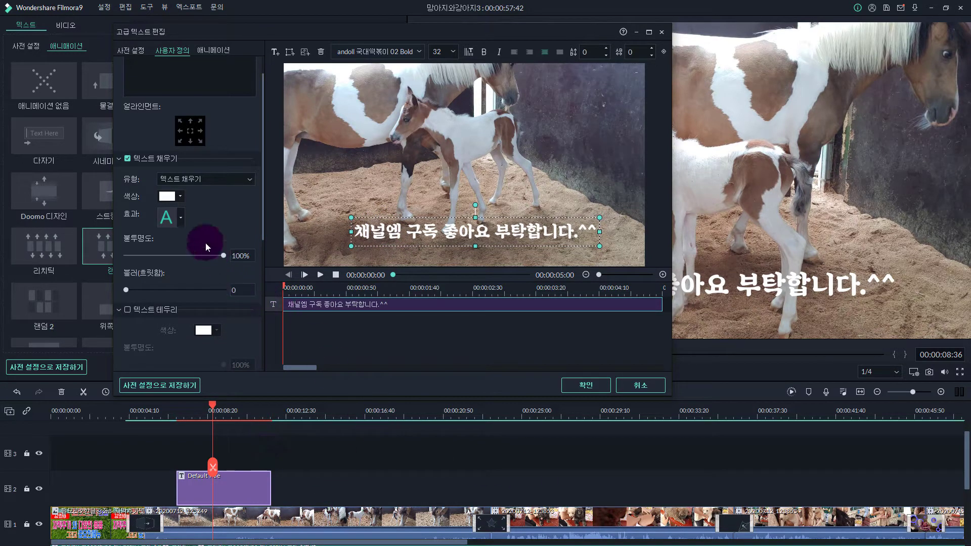
pyautogui.click(354, 247)
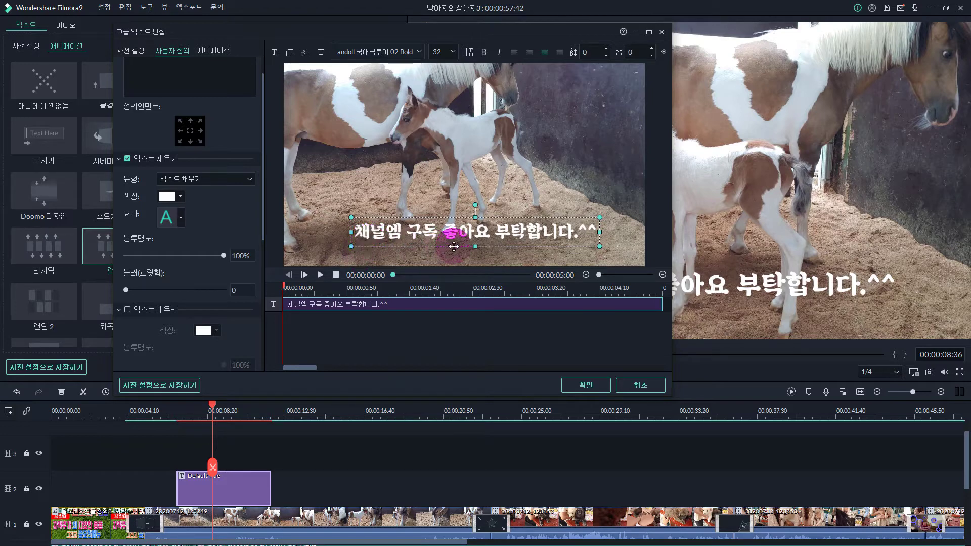
# - Close the advanced text editor and save the modified title text
pyautogui.click(432, 231)
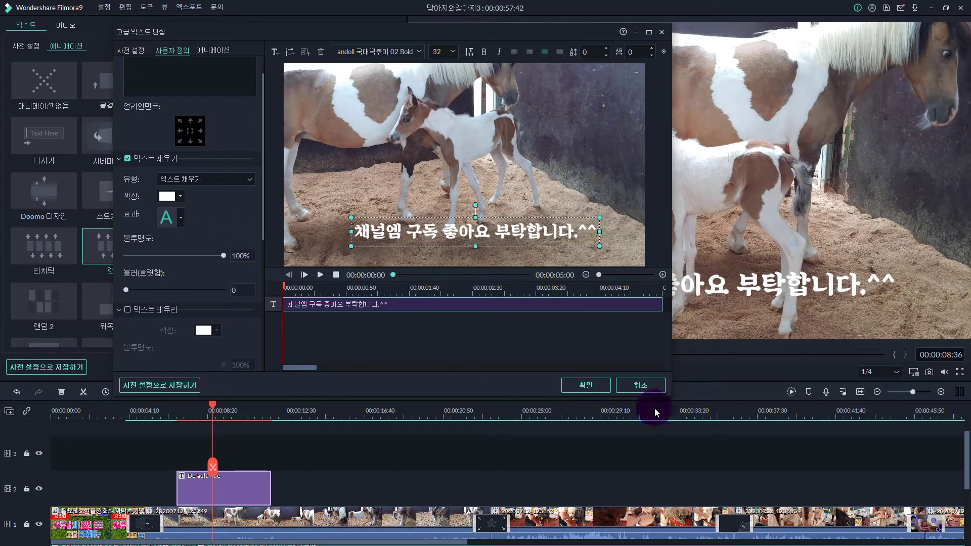
pyautogui.click(633, 388)
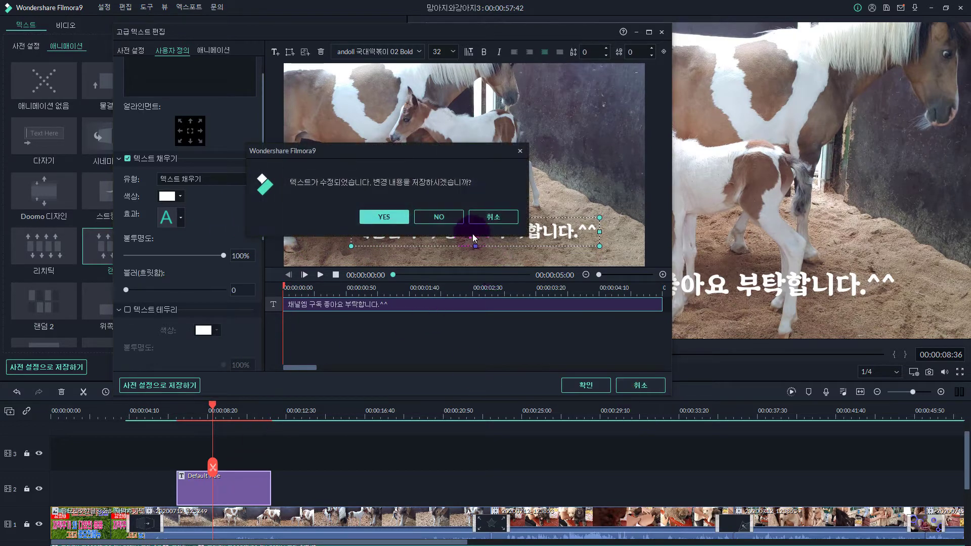
pyautogui.click(474, 222)
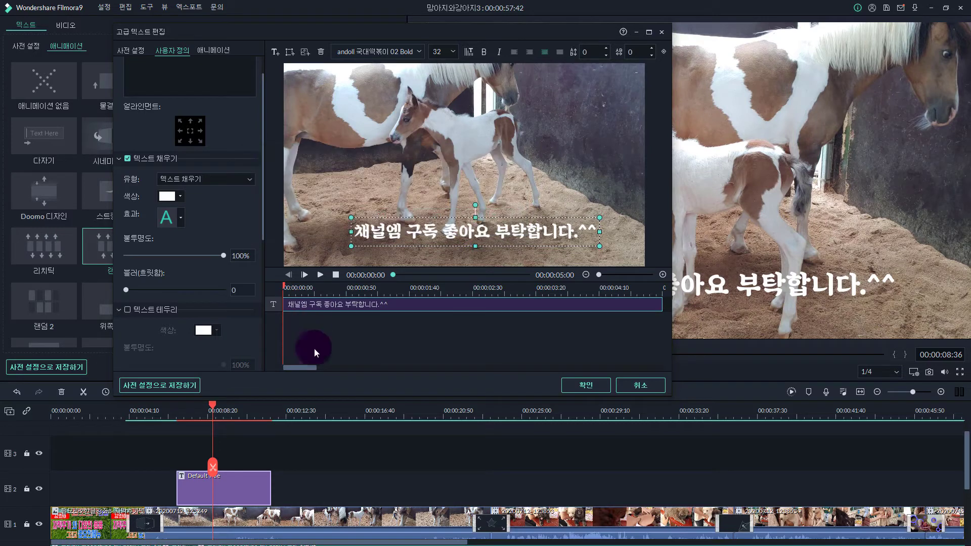
pyautogui.click(624, 384)
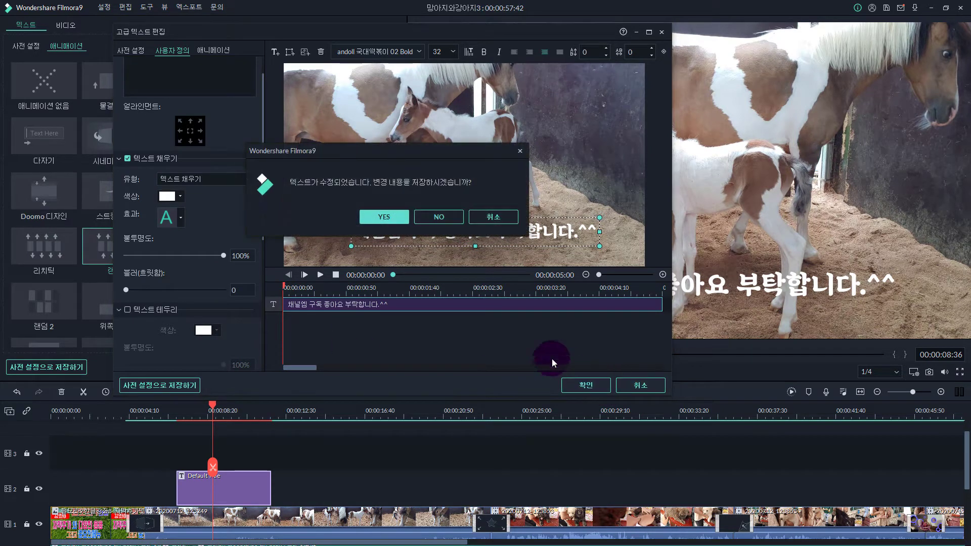
pyautogui.click(373, 220)
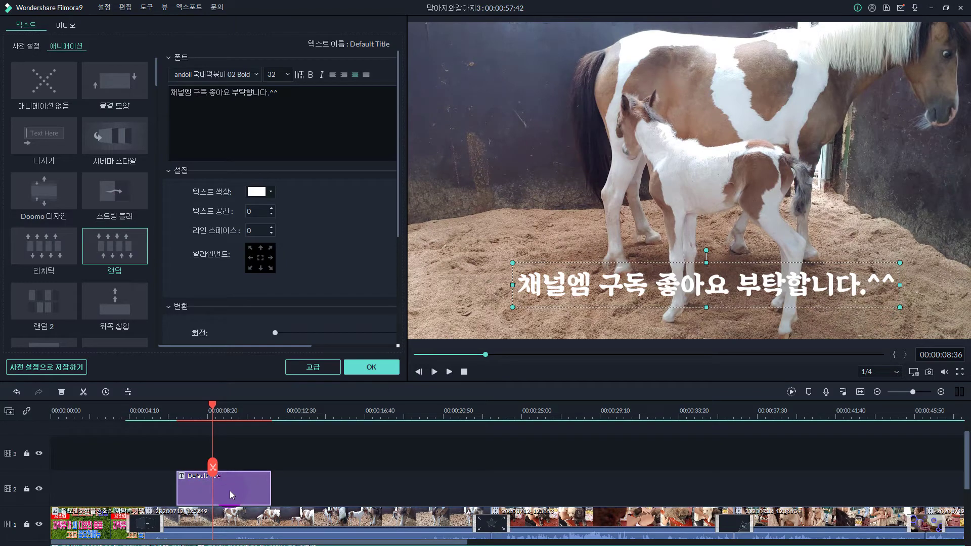
# - Duplicate the Default Title clip and place the copy on track 3, above the original on track 2
pyautogui.click(230, 492)
pyautogui.click(180, 423)
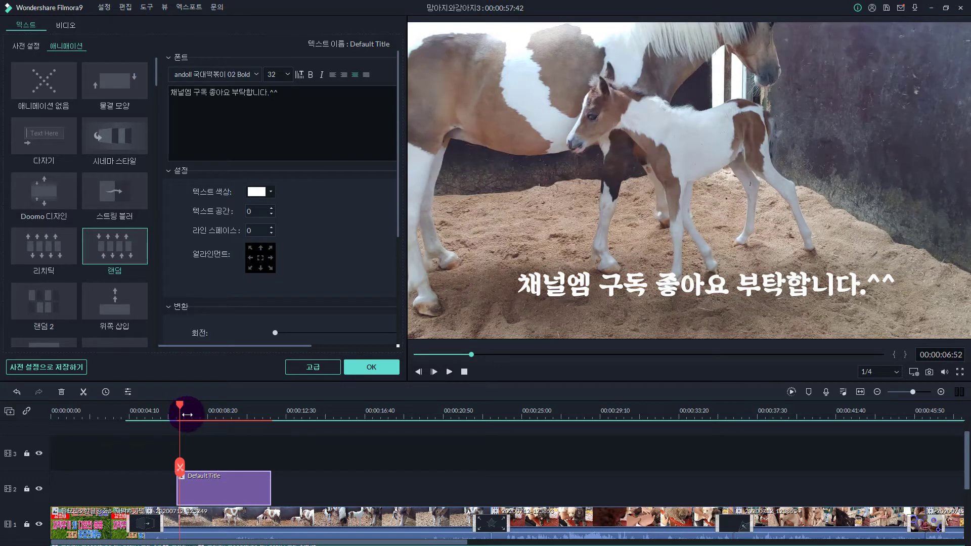
pyautogui.hotkey('ctrl', 'v')
pyautogui.moveTo(286, 489); pyautogui.dragTo(194, 454)
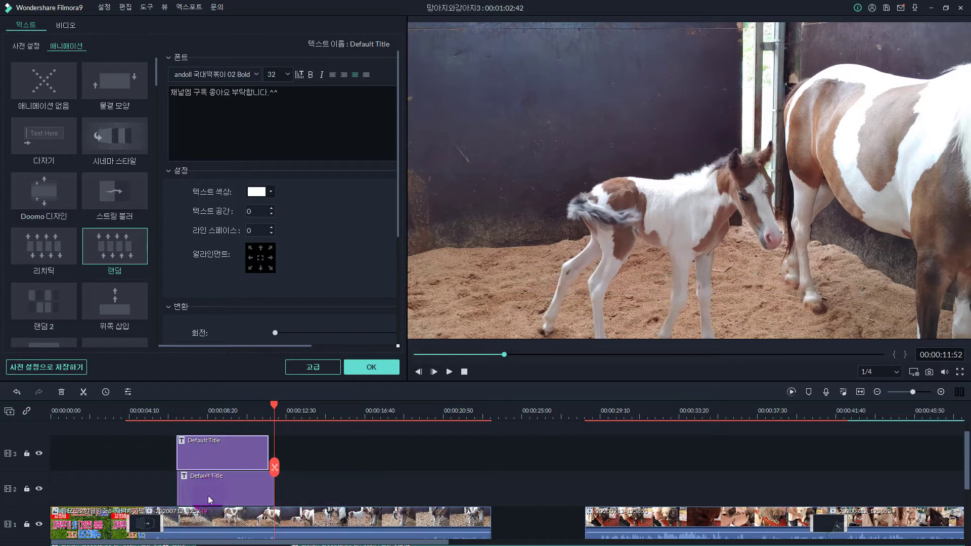
# - Line up the two stacked Default Title clips on tracks 2 and 3 so they start and end together
pyautogui.click(177, 486)
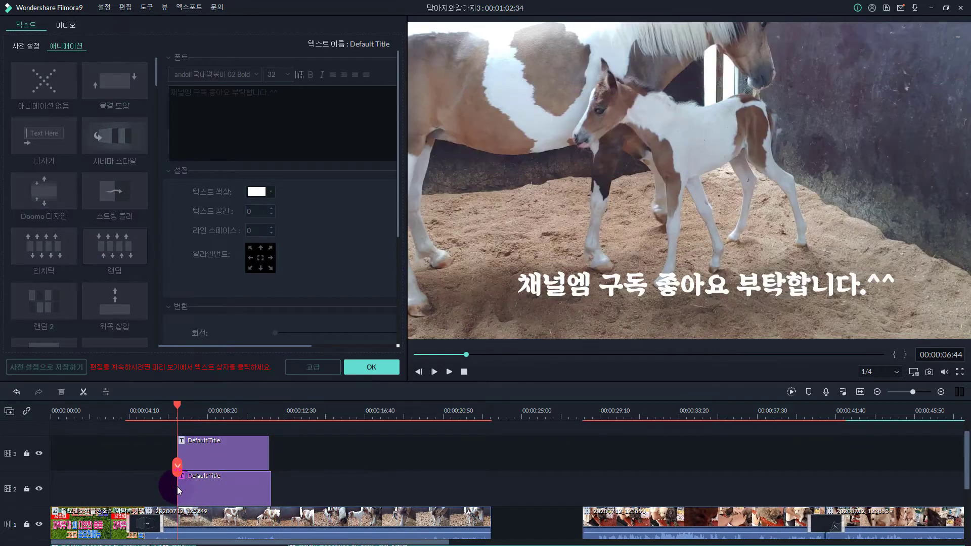
pyautogui.click(210, 461)
pyautogui.moveTo(229, 454); pyautogui.dragTo(240, 451)
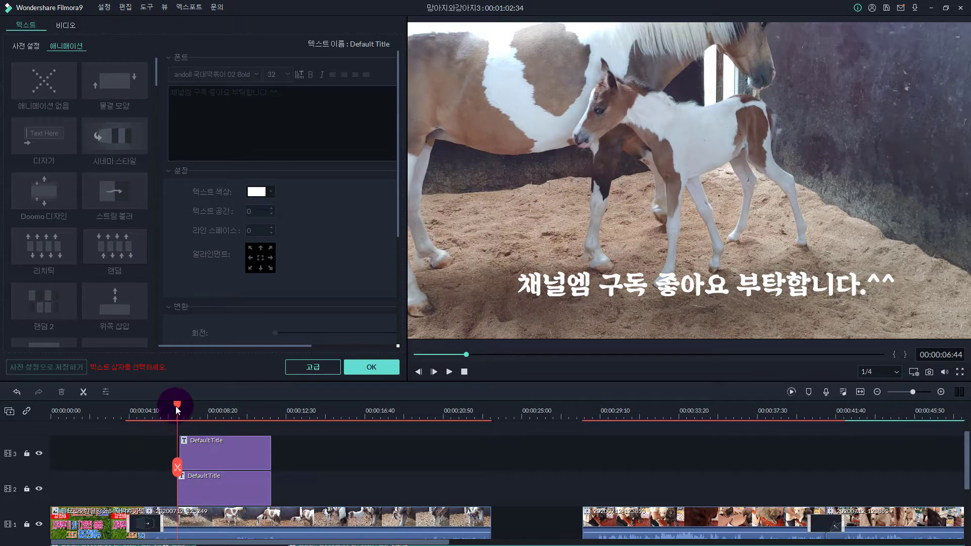
pyautogui.moveTo(175, 406); pyautogui.dragTo(147, 406)
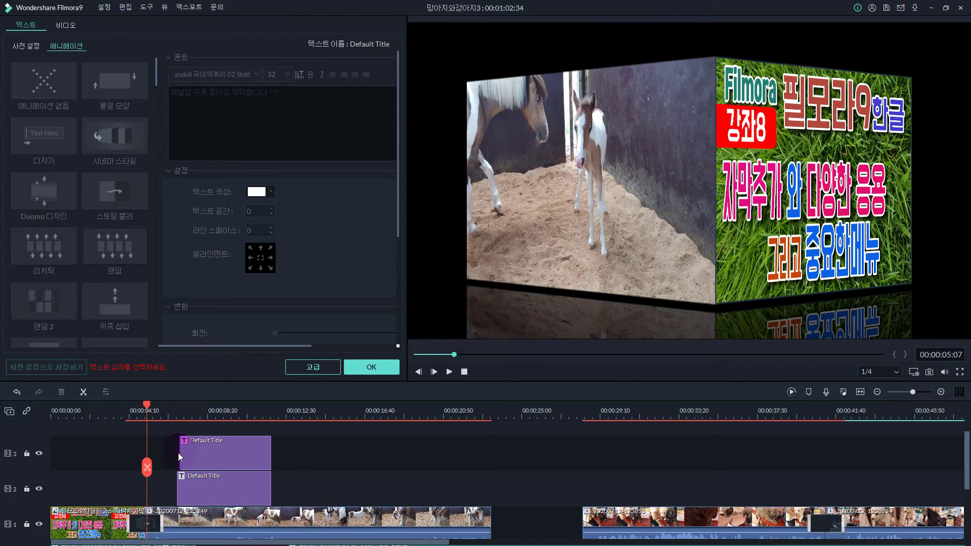
pyautogui.click(181, 456)
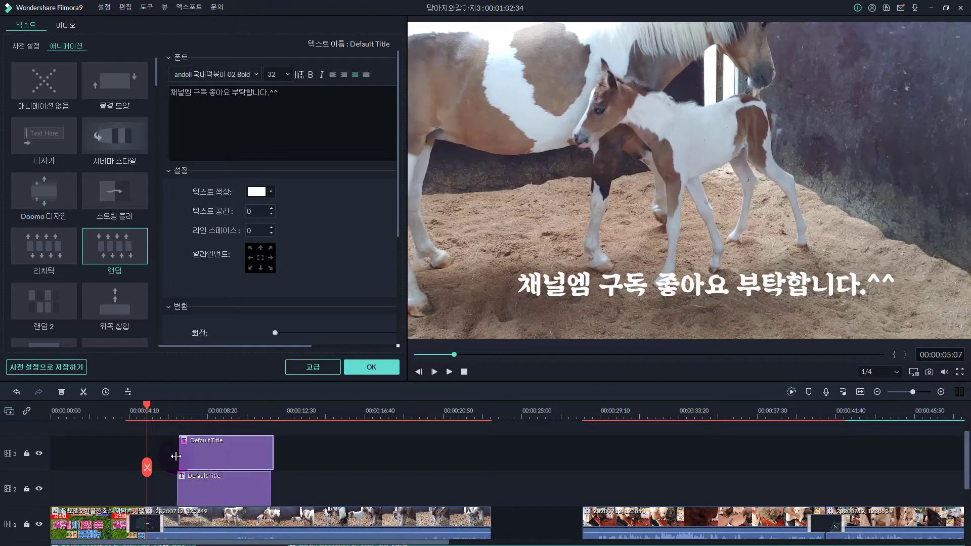
pyautogui.moveTo(175, 456); pyautogui.dragTo(172, 456)
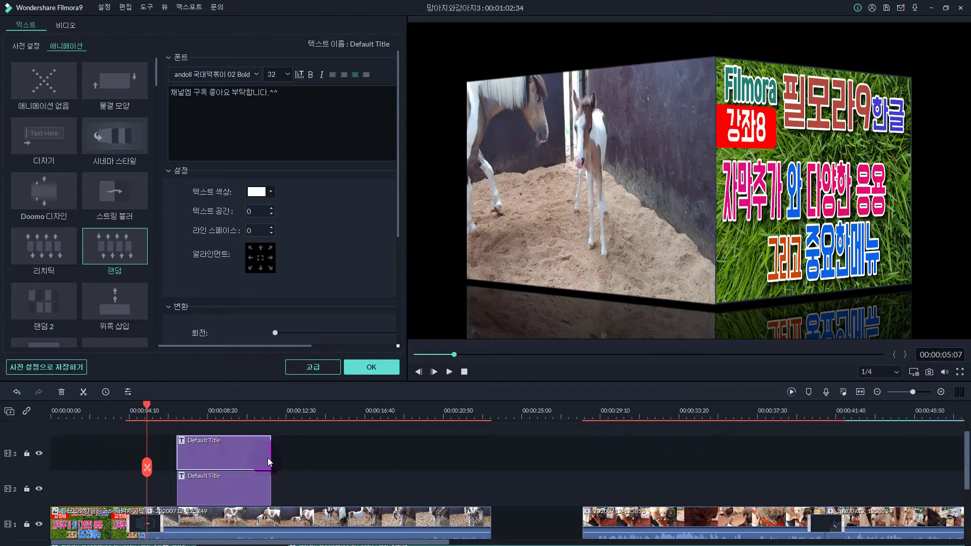
pyautogui.click(227, 458)
# - In the advanced text editor, set the track 2 title's fill blur to 13 and its fill colour to black
pyautogui.click(236, 486)
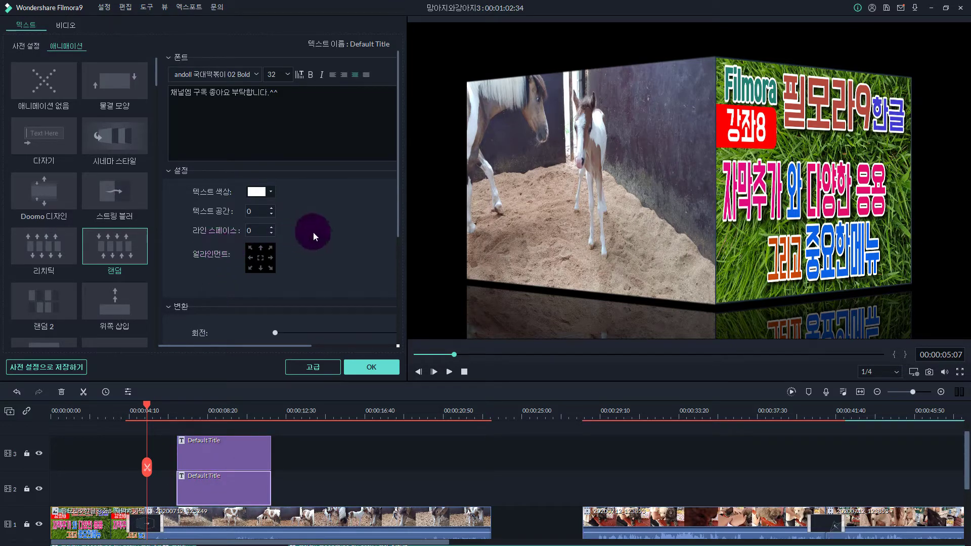
pyautogui.click(307, 366)
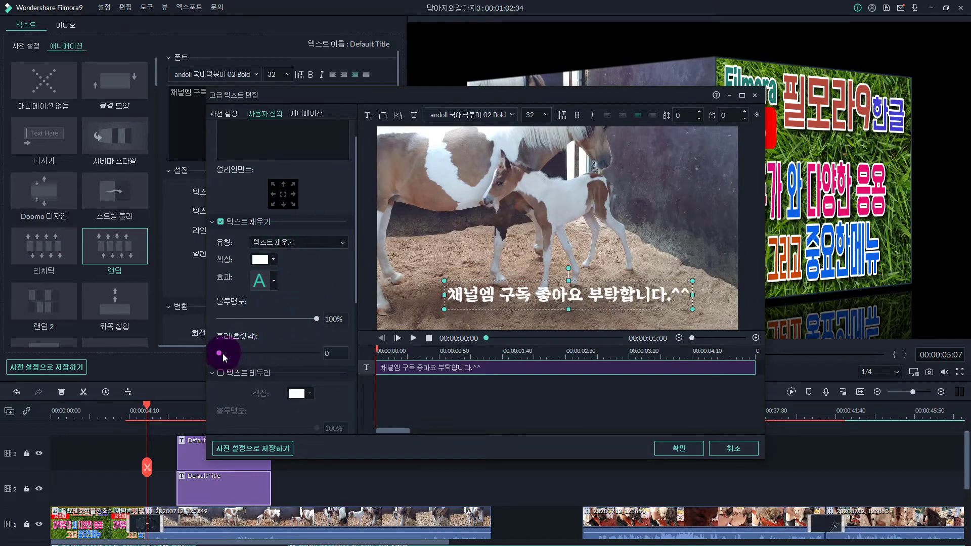
pyautogui.moveTo(221, 353); pyautogui.dragTo(283, 356)
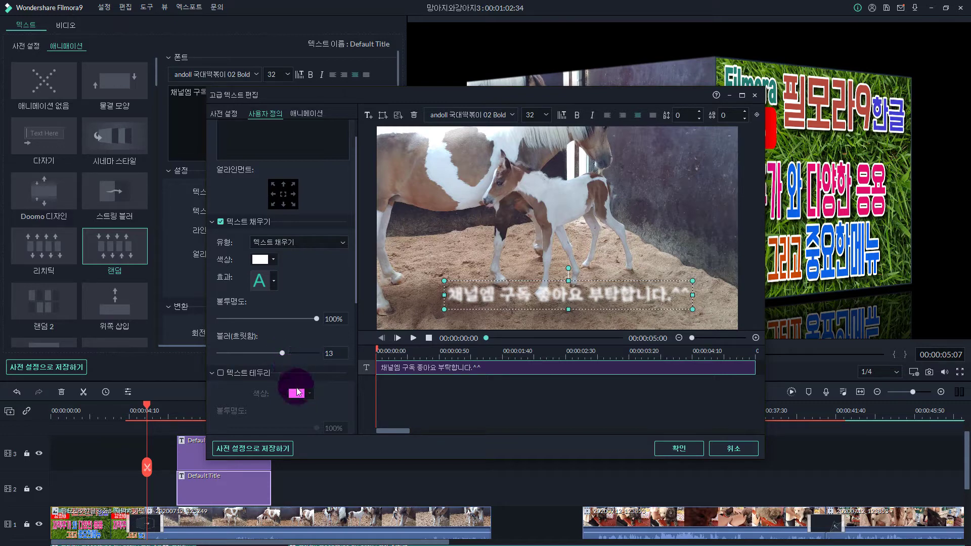
pyautogui.scroll(2, 270, 268)
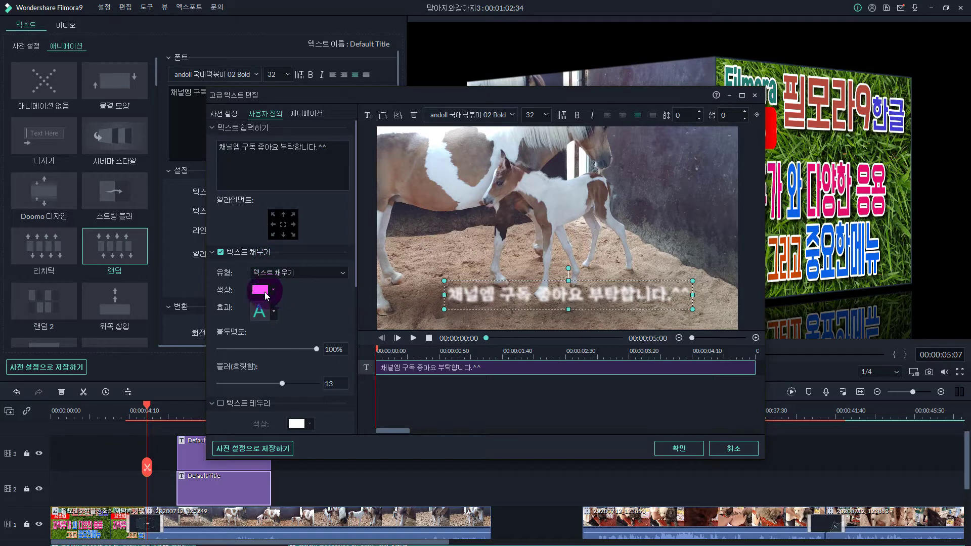
pyautogui.click(265, 292)
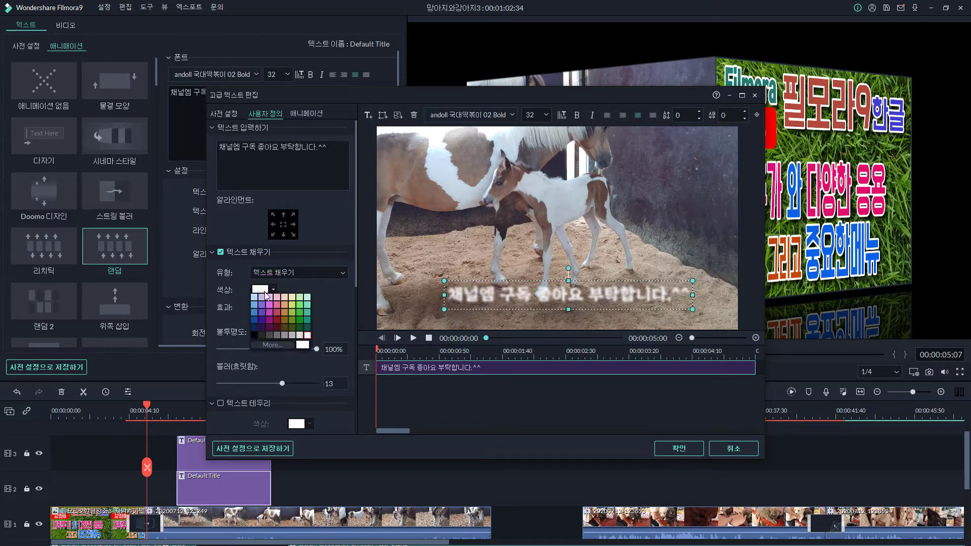
pyautogui.click(254, 336)
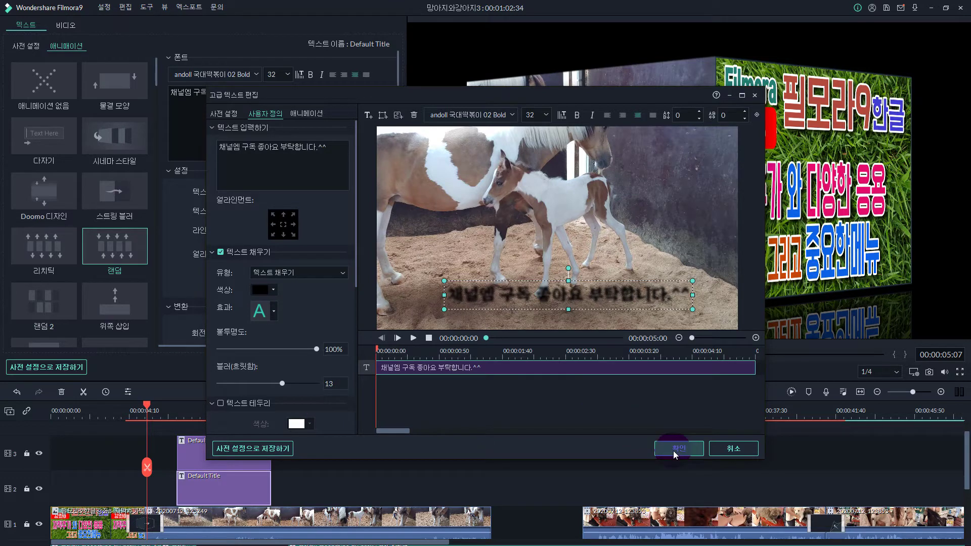
# - Nudge the blurred black text slightly to the right in the title frame and apply the changes
pyautogui.click(474, 296)
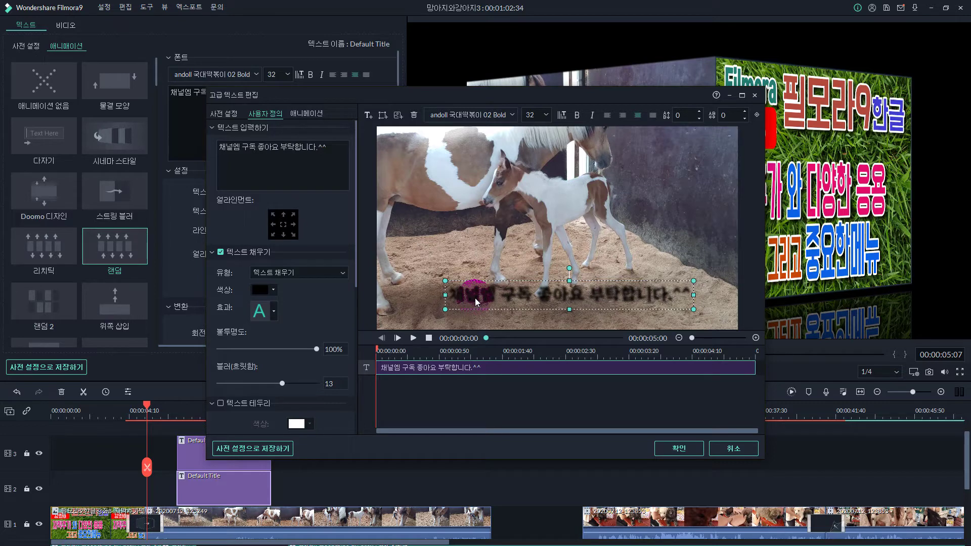
pyautogui.click(369, 369)
pyautogui.click(679, 448)
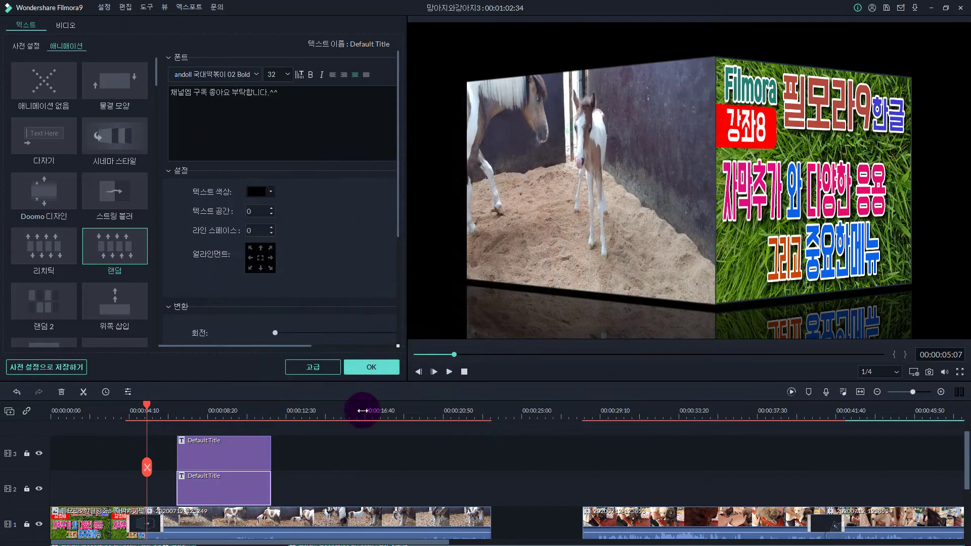
# - Preview the stacked titles, shift the black text slightly further down and right as a shadow, and apply it
pyautogui.moveTo(159, 409); pyautogui.dragTo(223, 420)
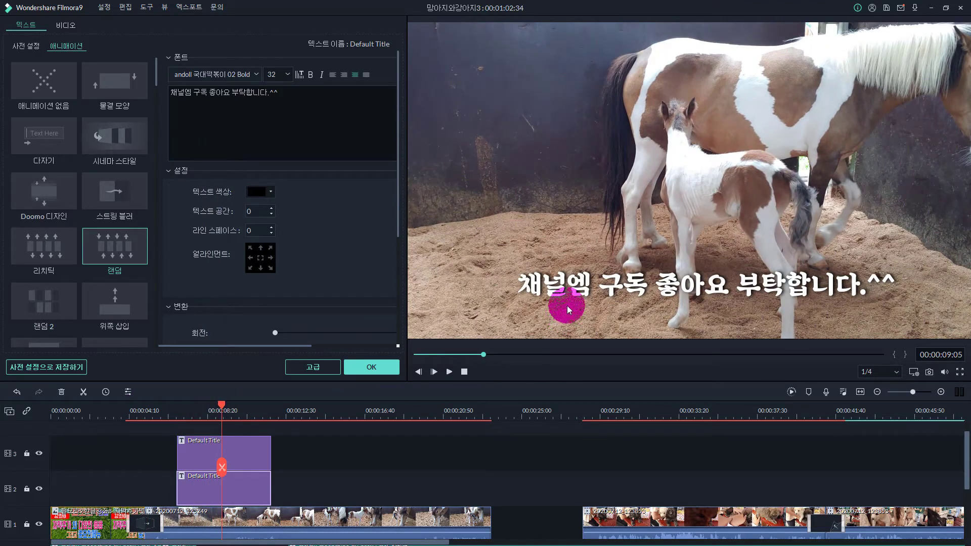
pyautogui.click(304, 367)
pyautogui.click(486, 277)
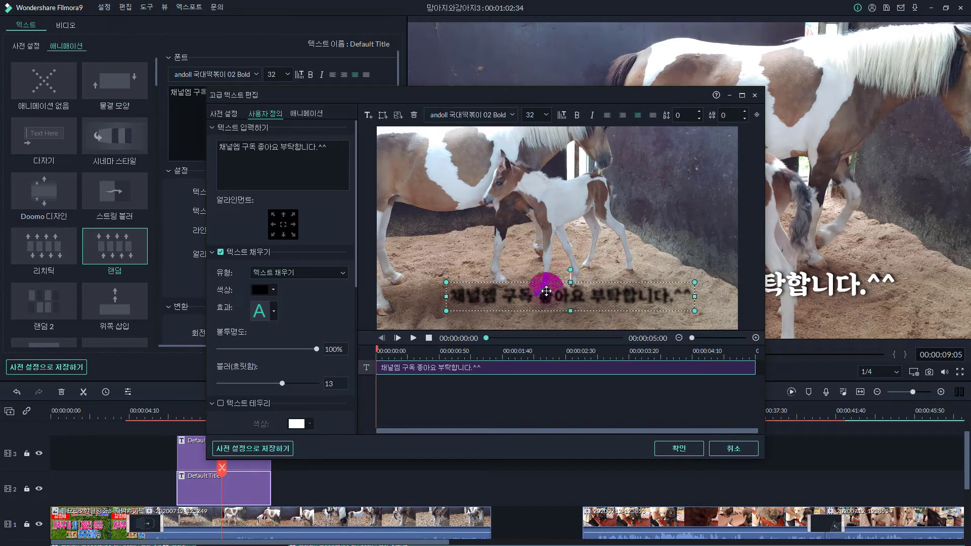
pyautogui.click(679, 450)
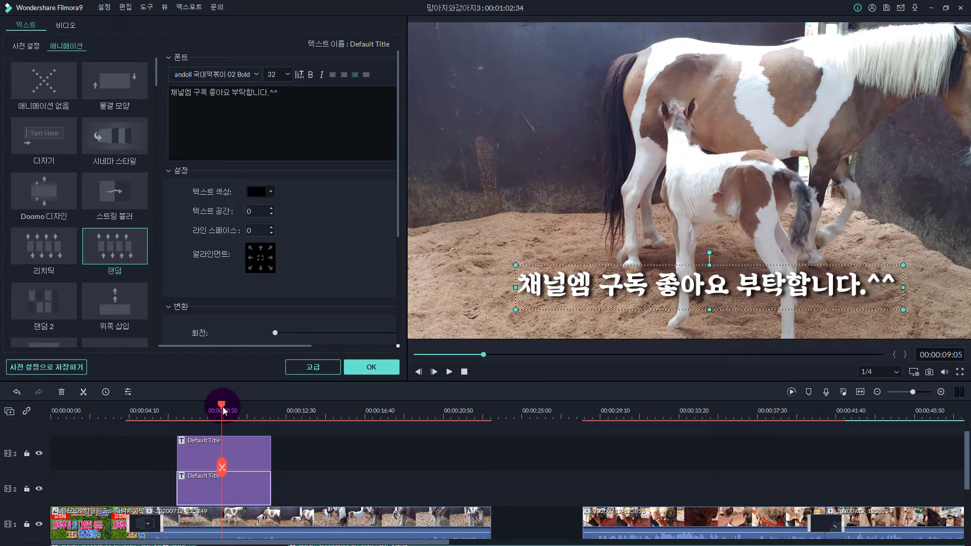
pyautogui.moveTo(217, 401); pyautogui.dragTo(216, 412)
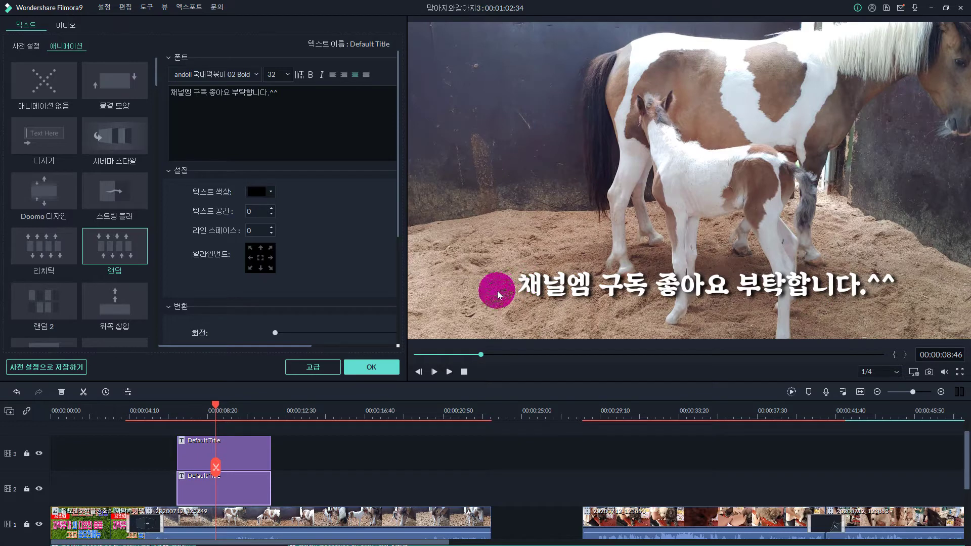
# - Open the track 3 title in the advanced text editor and enable its text border
pyautogui.click(241, 453)
pyautogui.scroll(-4, 354, 248)
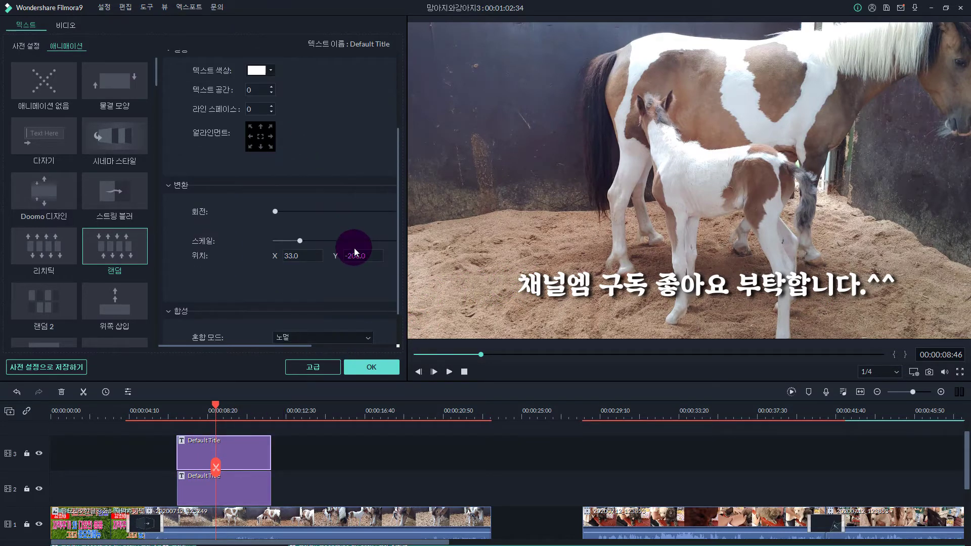
pyautogui.click(302, 368)
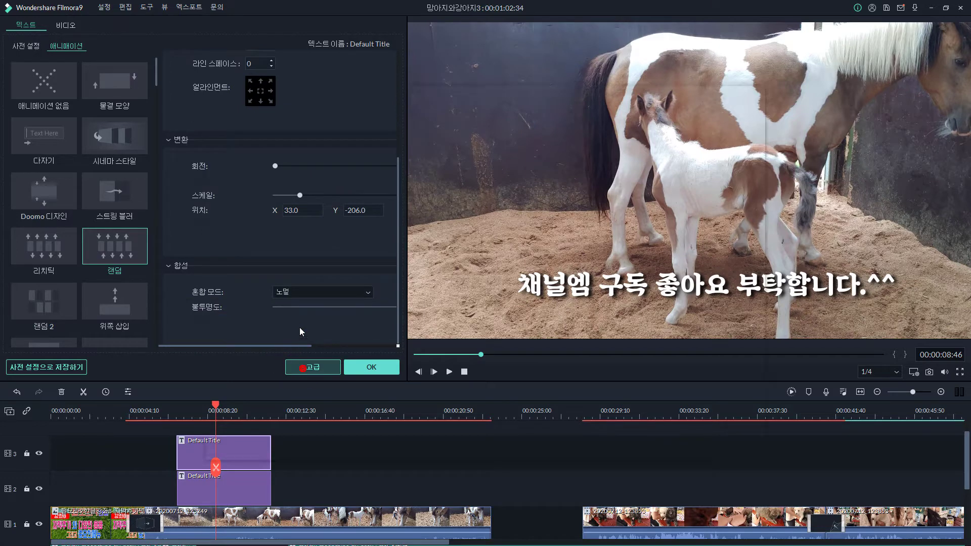
pyautogui.scroll(-5, 308, 296)
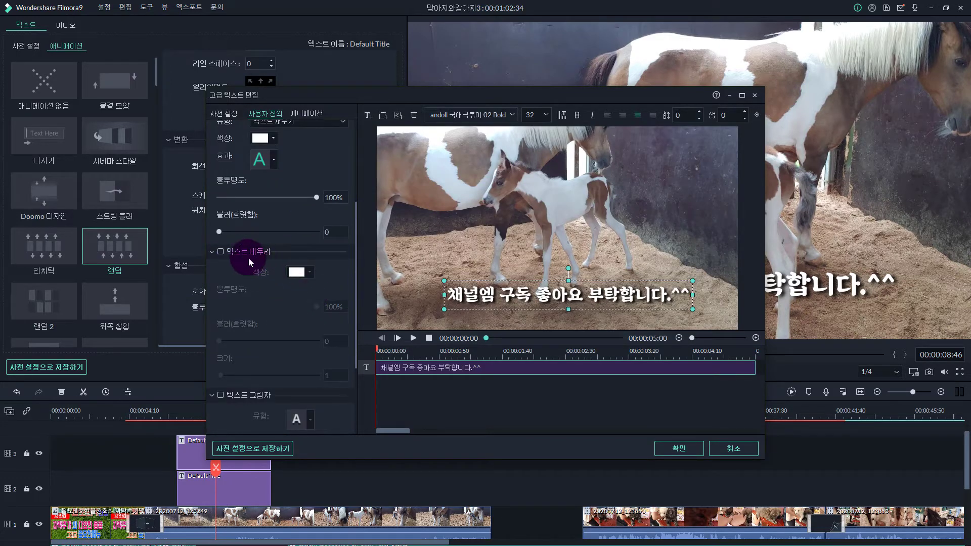
pyautogui.click(221, 252)
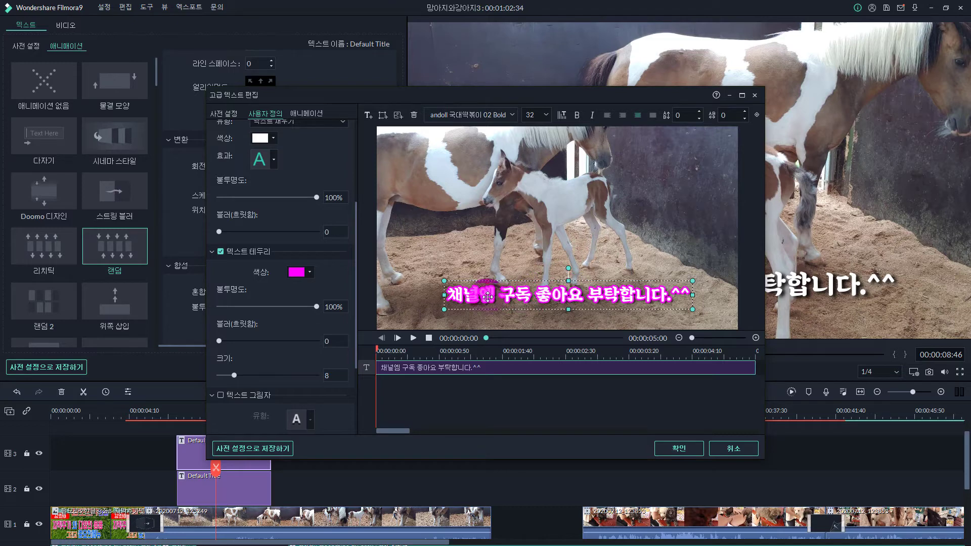
# - Try navy, blue and dark red for the title's text border, and settle on purple
pyautogui.click(309, 272)
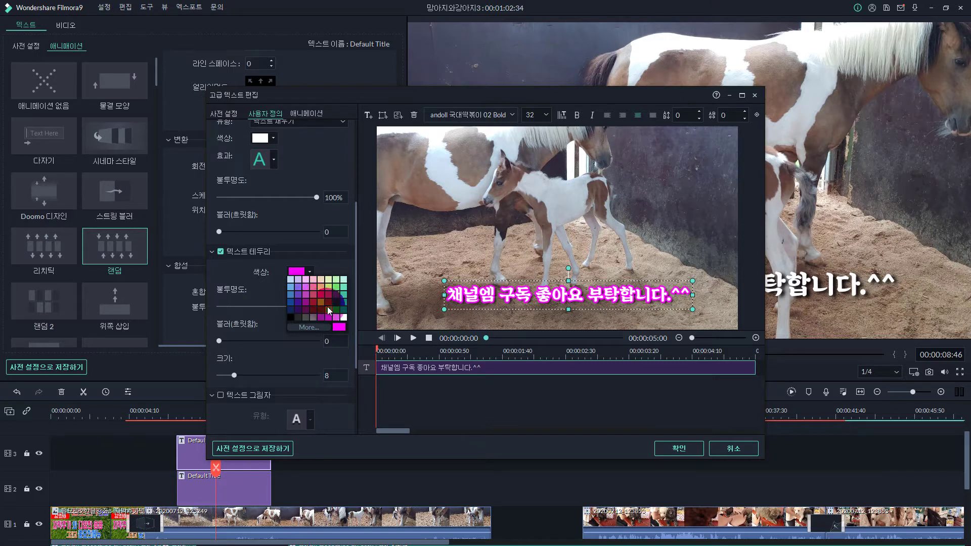
pyautogui.click(290, 307)
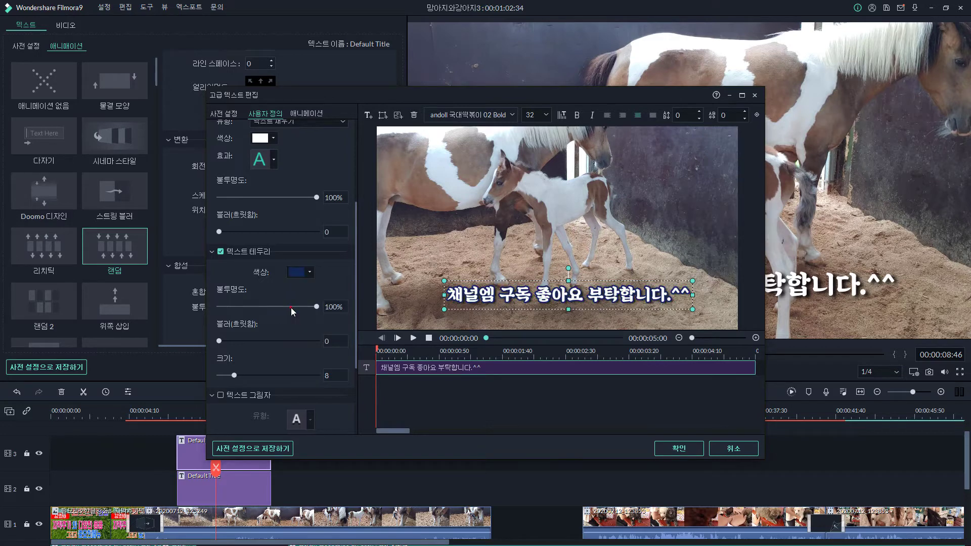
pyautogui.click(292, 303)
pyautogui.click(299, 274)
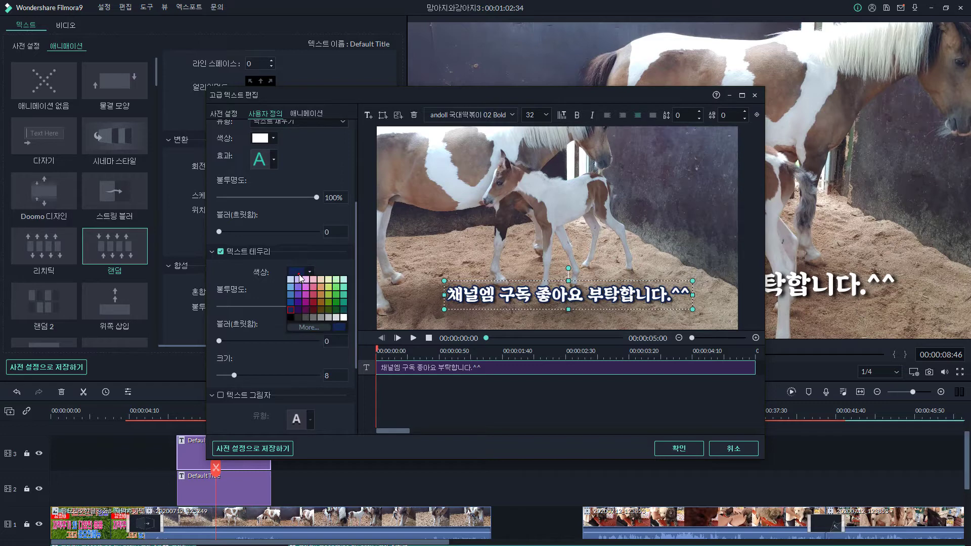
pyautogui.click(291, 299)
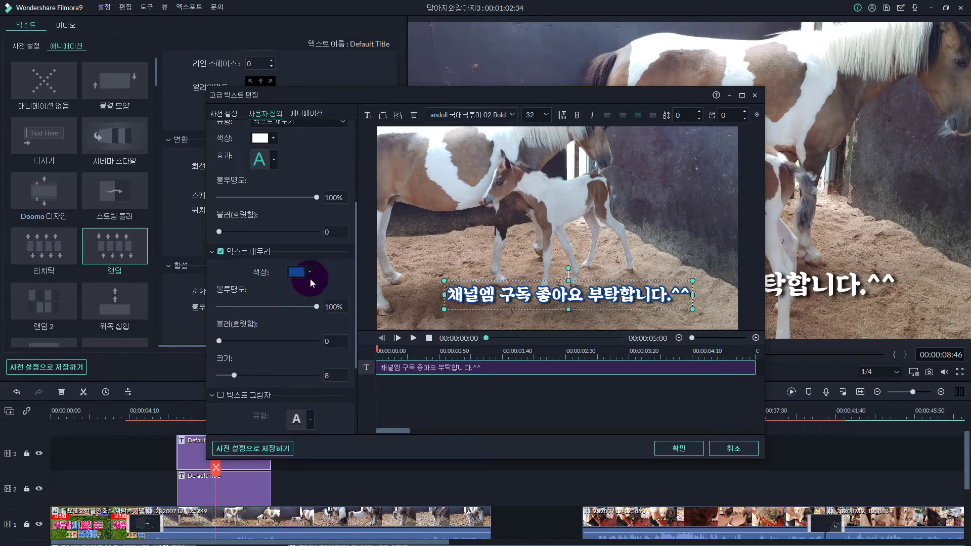
pyautogui.click(310, 276)
pyautogui.click(313, 299)
pyautogui.click(304, 274)
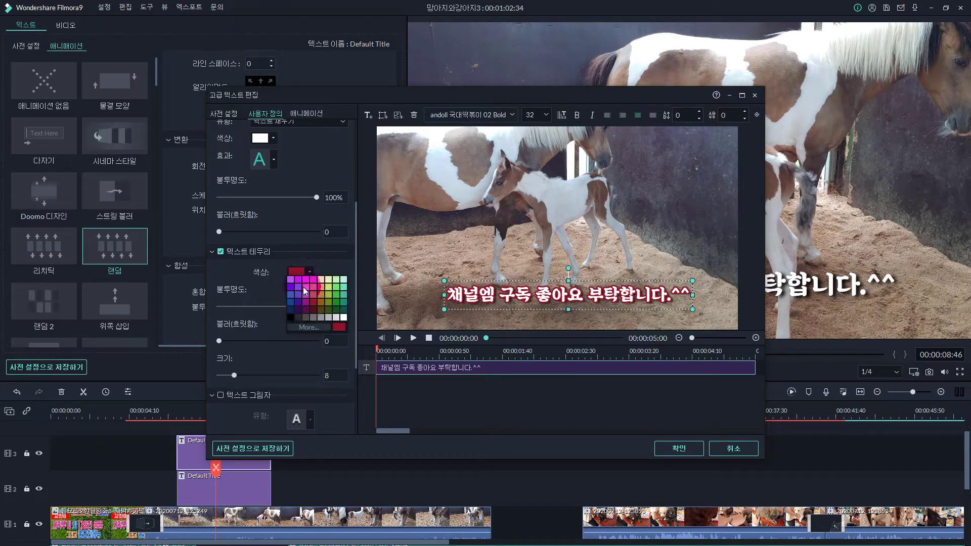
pyautogui.click(305, 301)
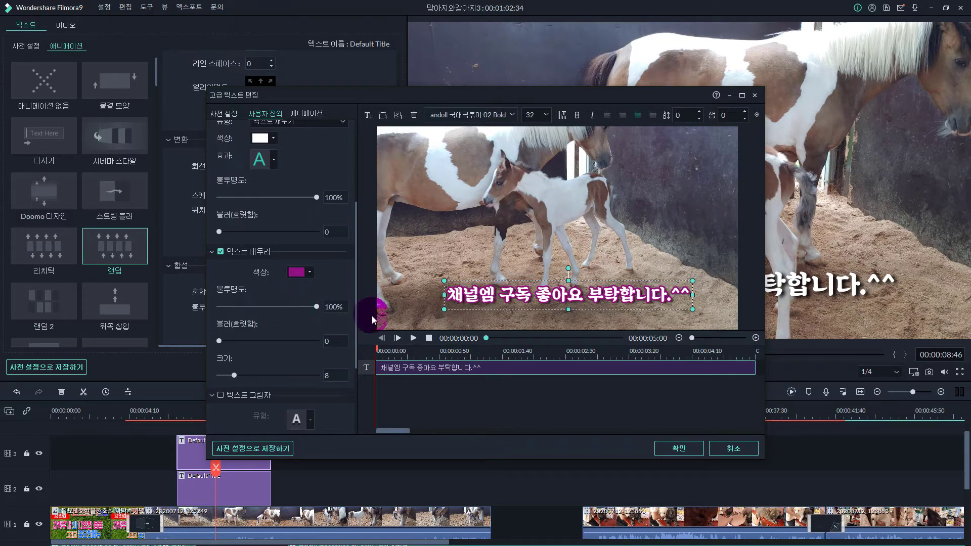
pyautogui.scroll(-1, 289, 346)
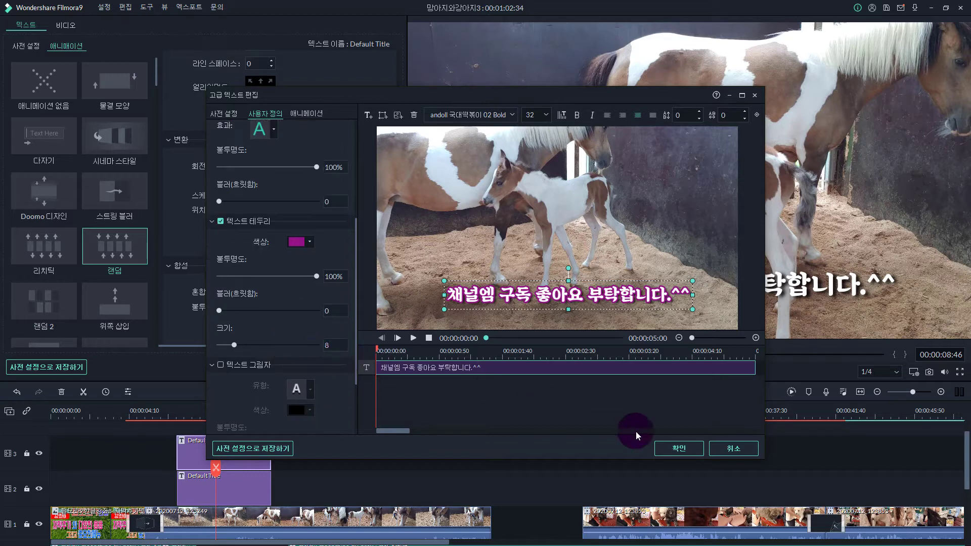
# - Apply the purple text border and preview the bordered title with its shadow over the clip
pyautogui.click(673, 449)
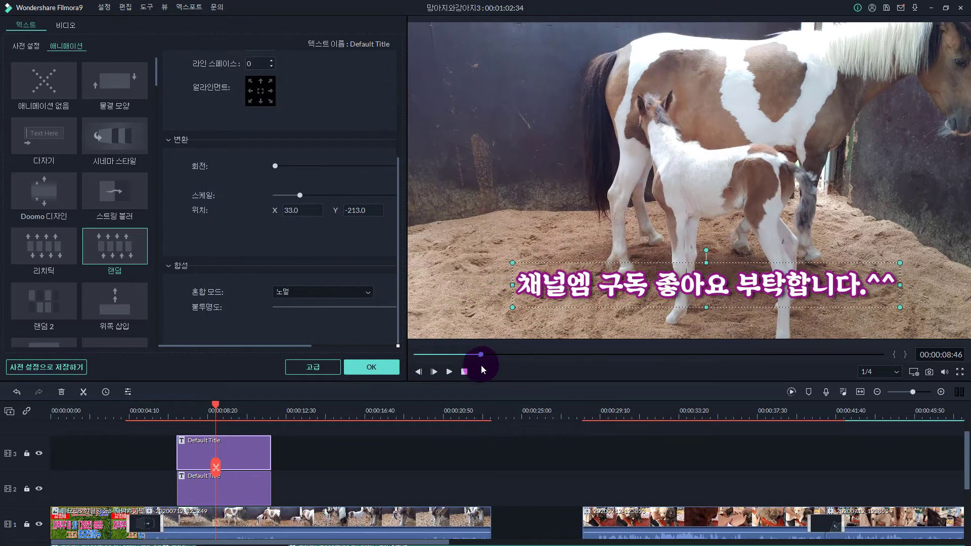
pyautogui.click(566, 302)
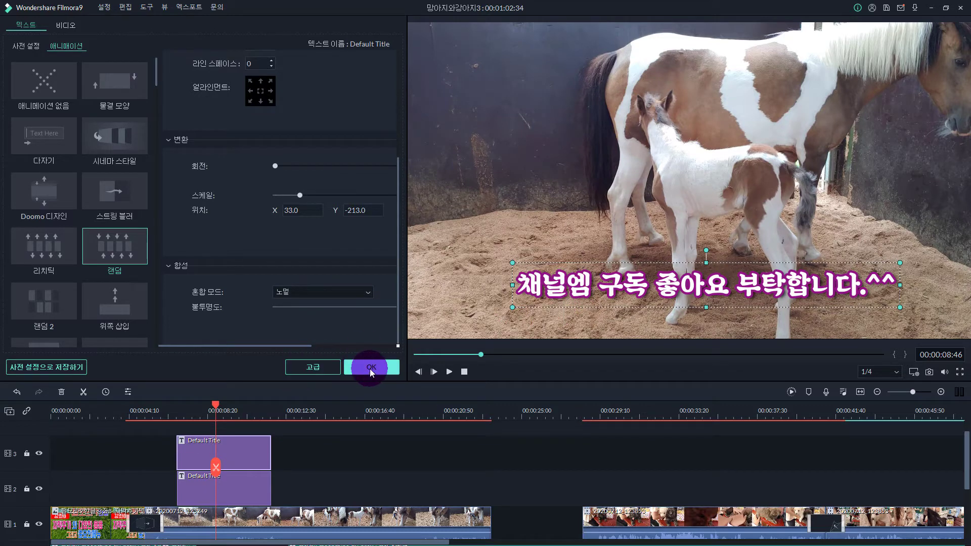
pyautogui.moveTo(220, 405); pyautogui.dragTo(169, 407)
pyautogui.press('space')
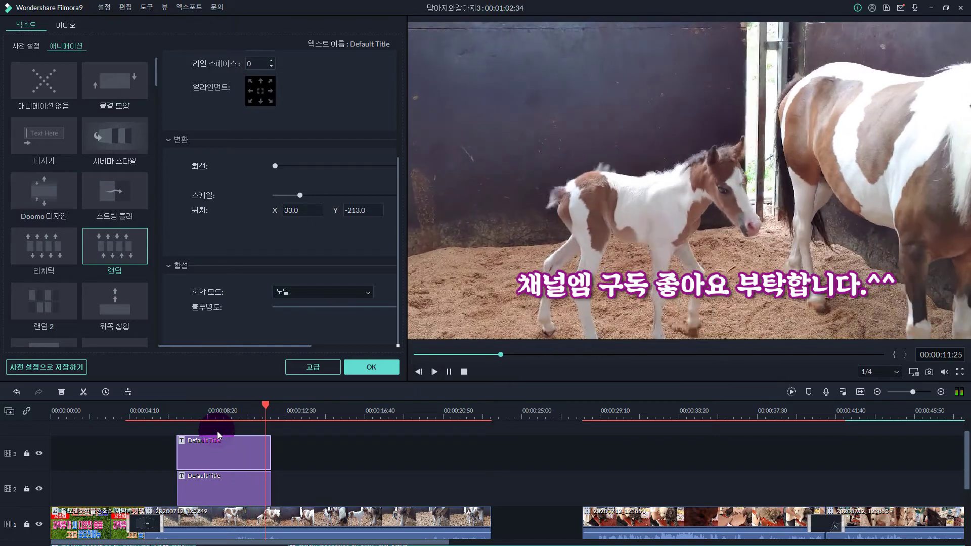
pyautogui.press('space')
pyautogui.moveTo(272, 417); pyautogui.dragTo(210, 417)
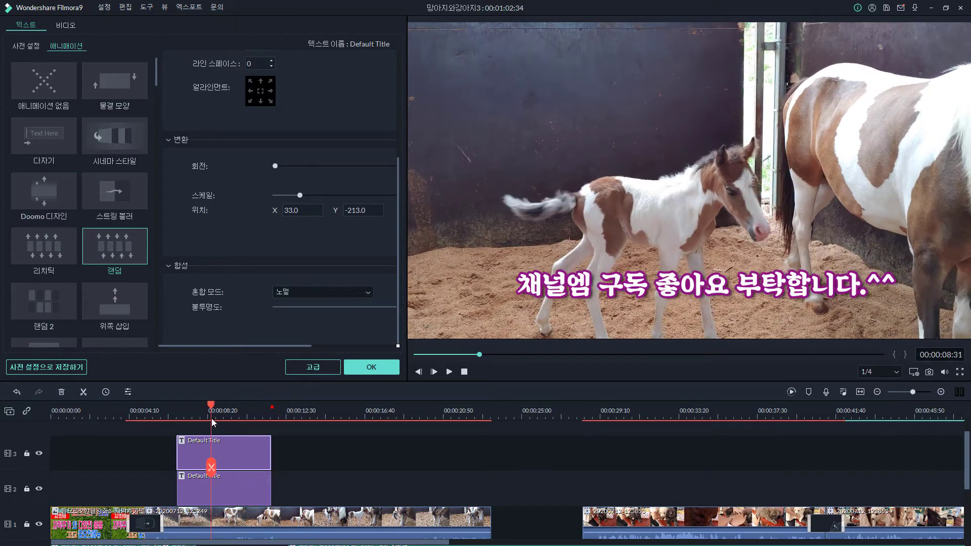
pyautogui.click(492, 318)
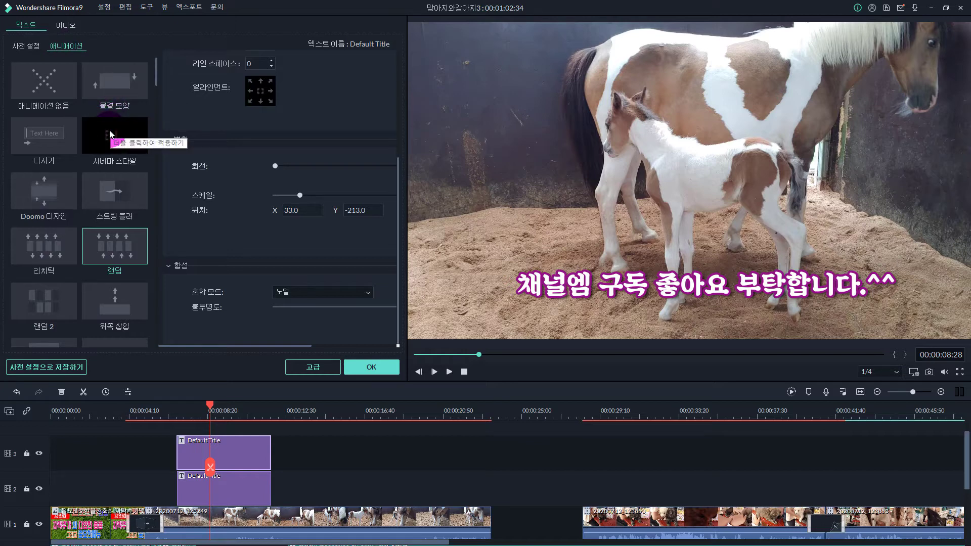
# - Apply the typewriter (다자기) animation to the track 3 title and play it back
pyautogui.doubleClick(54, 140)
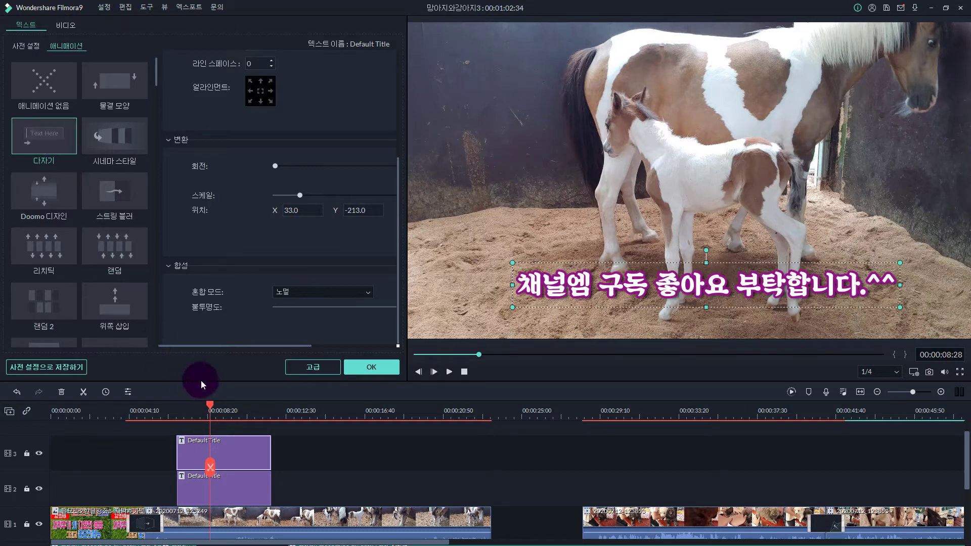
pyautogui.moveTo(209, 403); pyautogui.dragTo(162, 412)
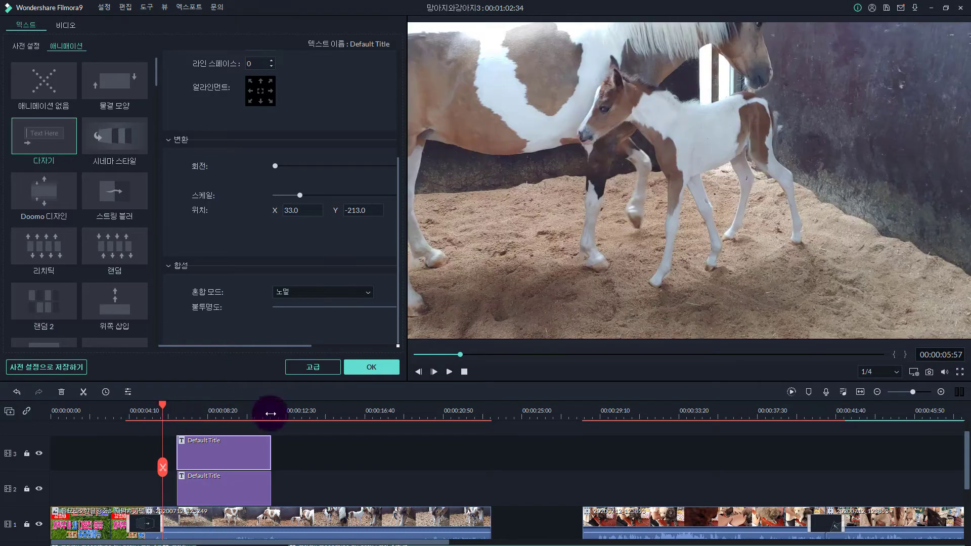
pyautogui.press('space')
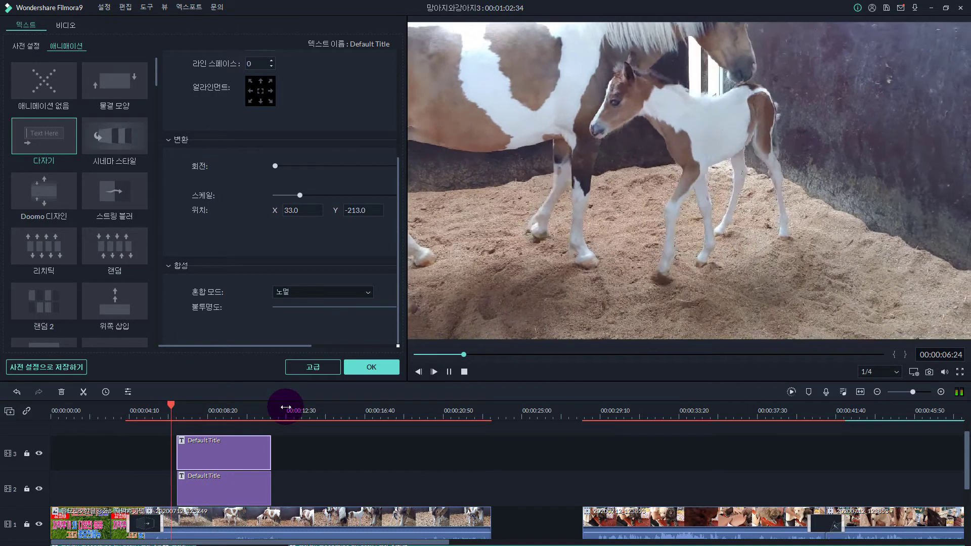
pyautogui.press('space')
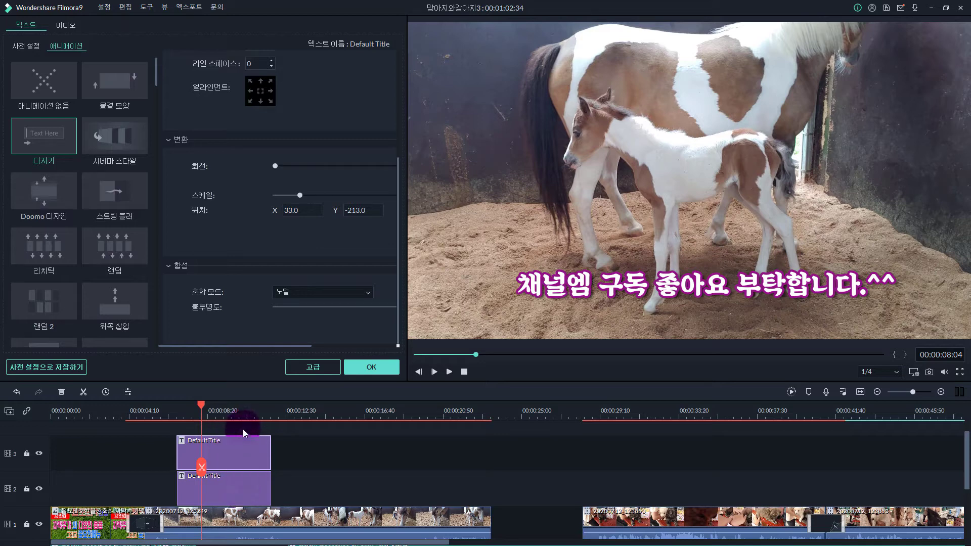
# - Give the track 2 shadow title the same typewriter (다자기) animation and play both titles together
pyautogui.click(238, 484)
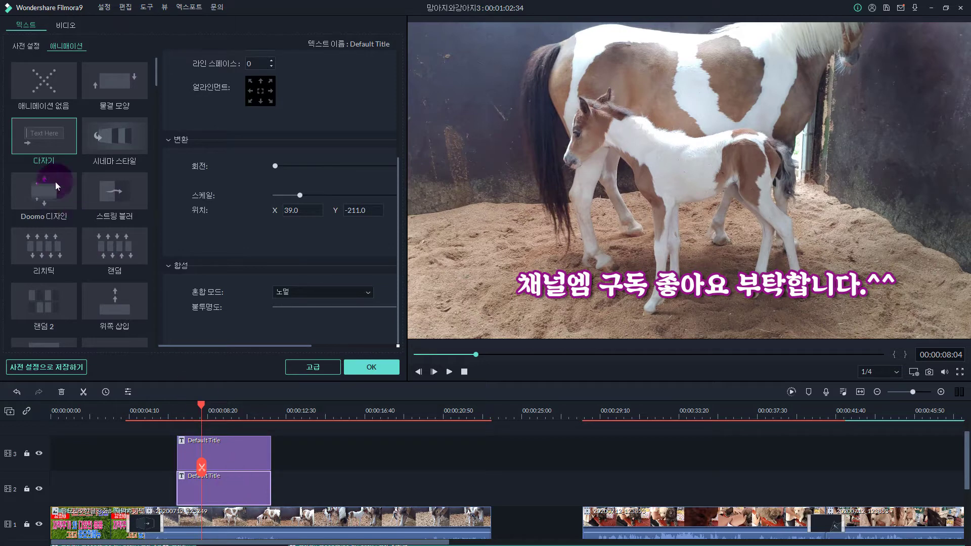
pyautogui.click(53, 144)
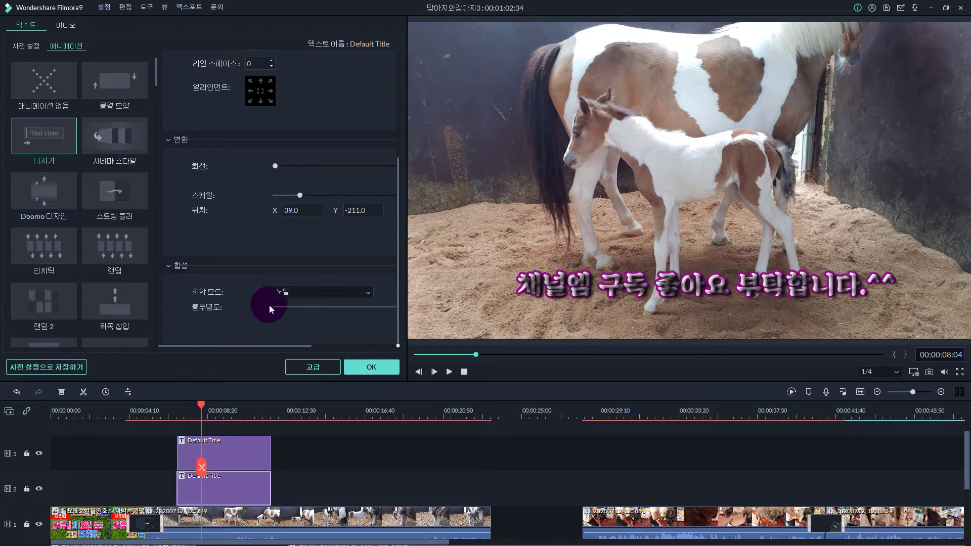
pyautogui.moveTo(215, 412); pyautogui.dragTo(170, 410)
pyautogui.press('space')
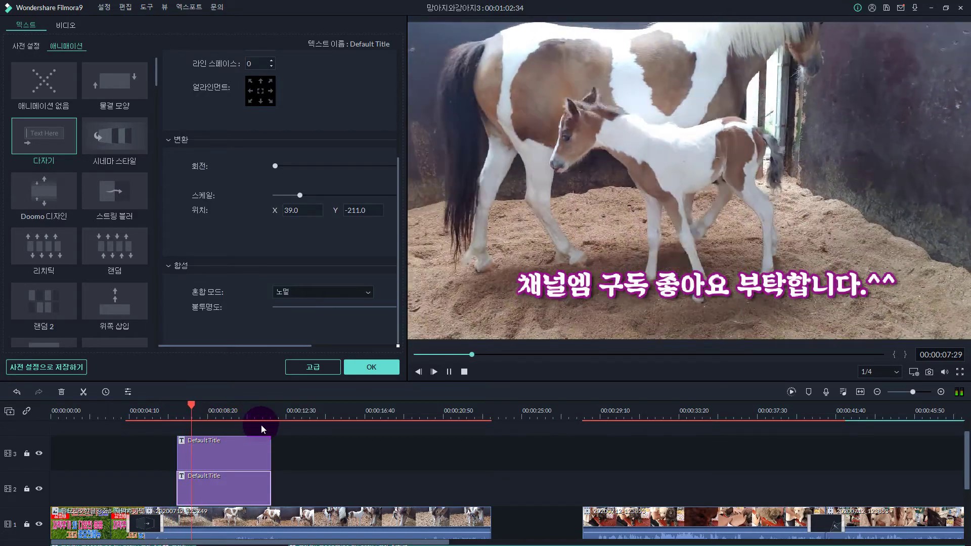
pyautogui.moveTo(206, 405); pyautogui.dragTo(172, 407)
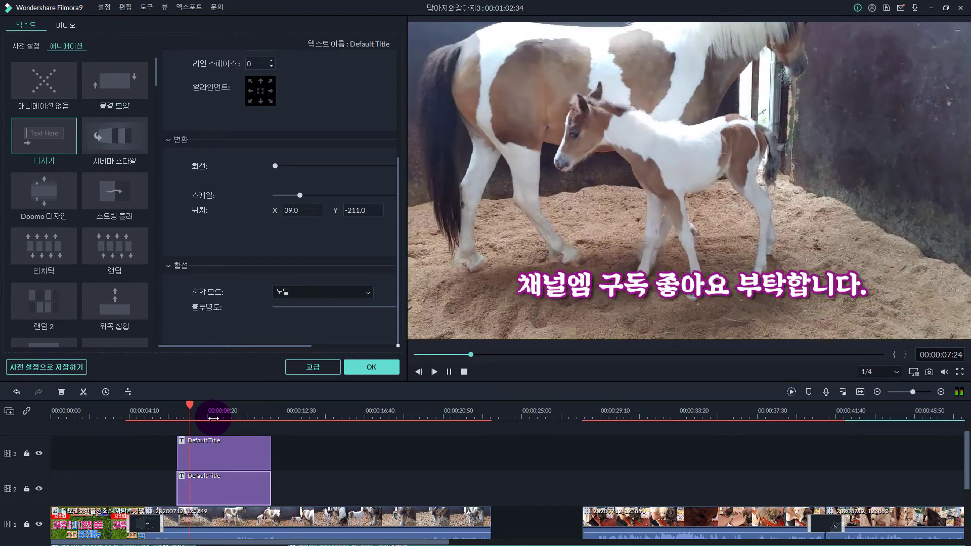
pyautogui.press('space')
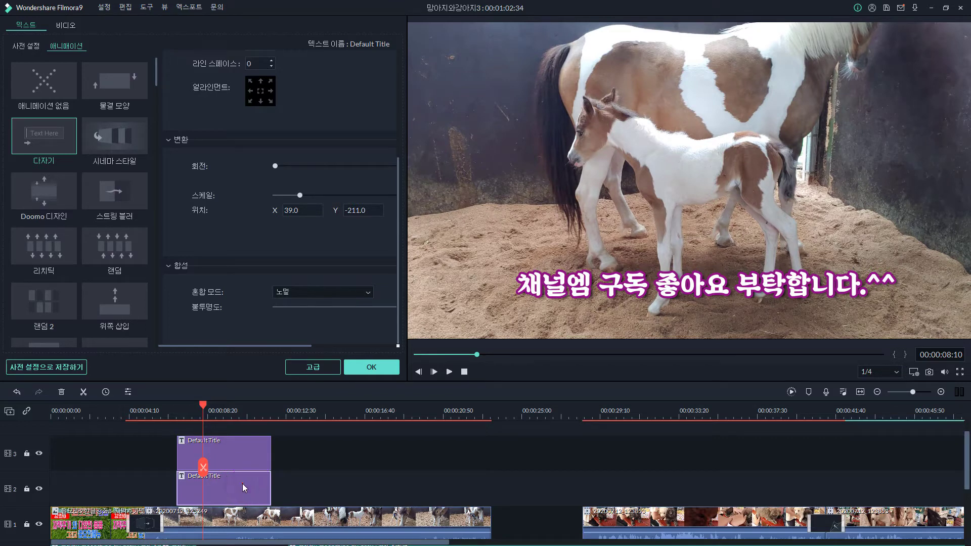
# - Remove the shadow title from track 2 and move the remaining title from track 3 down to track 2
pyautogui.hotkey('ctrl', 'z')
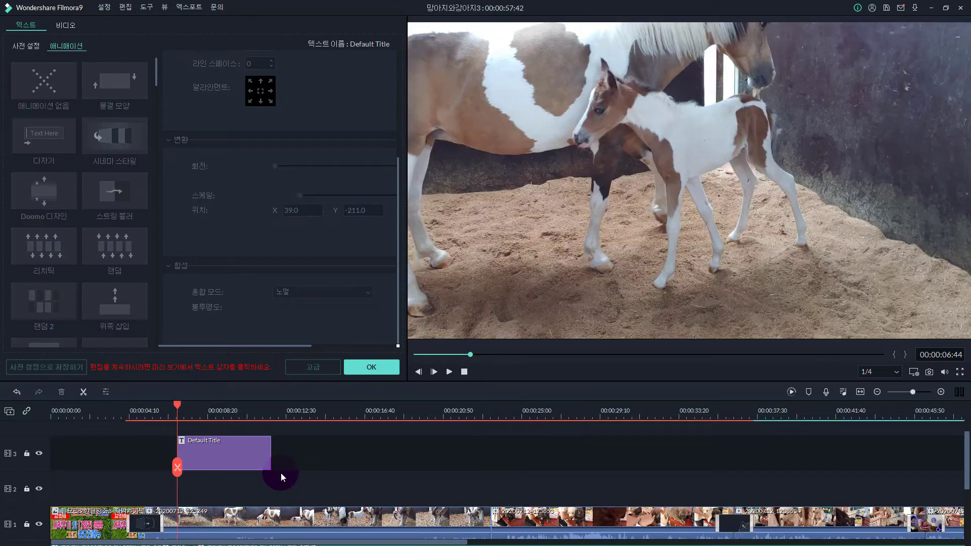
pyautogui.moveTo(237, 454); pyautogui.dragTo(231, 484)
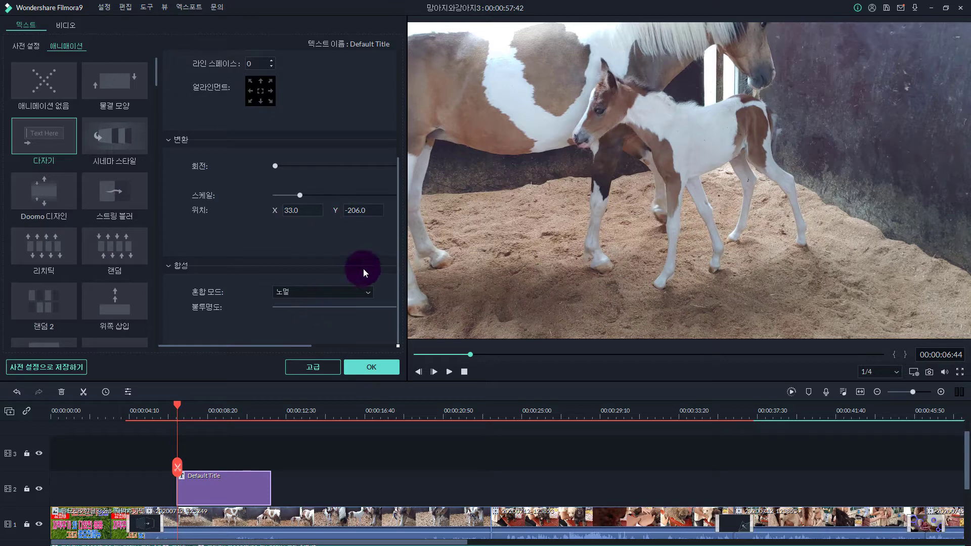
# - Open the track 2 title in the advanced text editor and enable its text shadow
pyautogui.scroll(2, 363, 268)
pyautogui.click(312, 366)
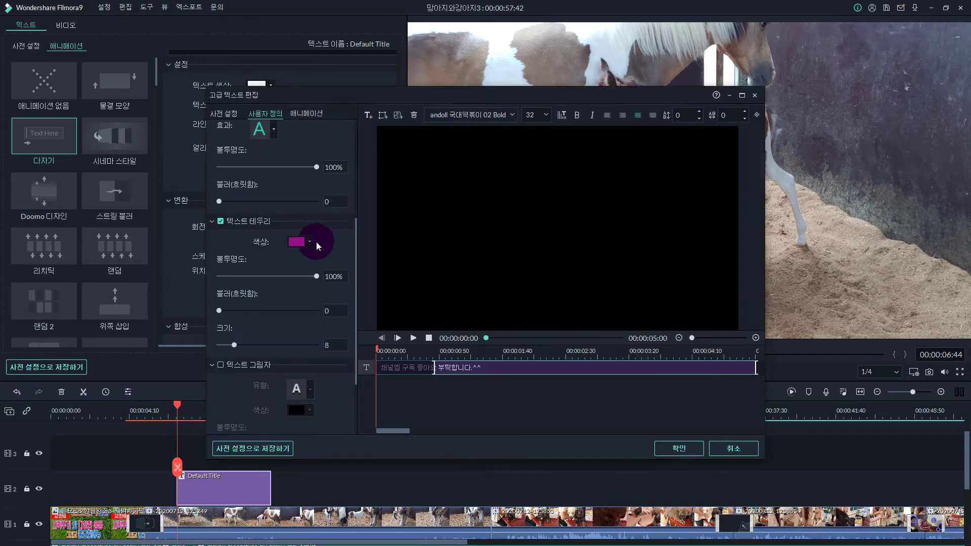
pyautogui.scroll(-2, 320, 326)
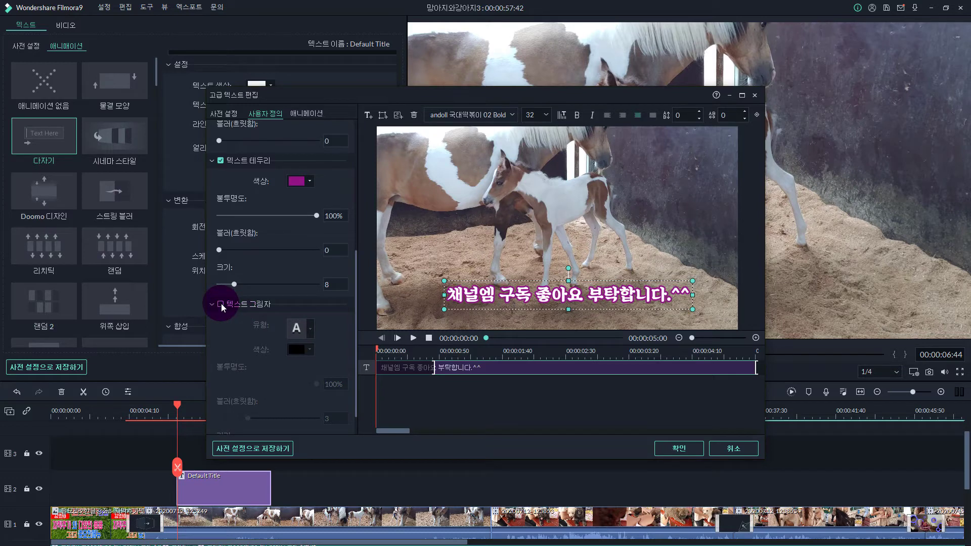
pyautogui.click(220, 304)
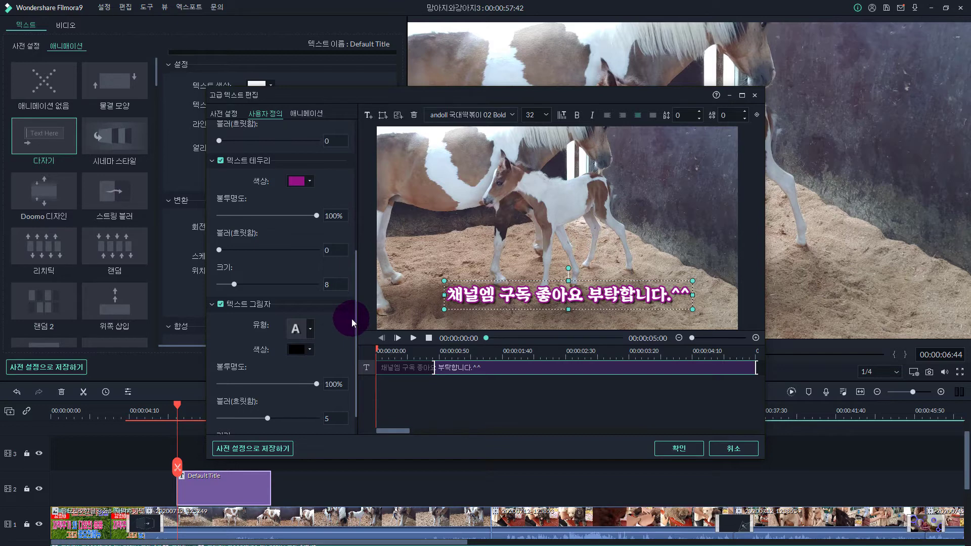
# - Browse the text shadow types and choose the second one in the second row
pyautogui.click(310, 328)
pyautogui.click(304, 354)
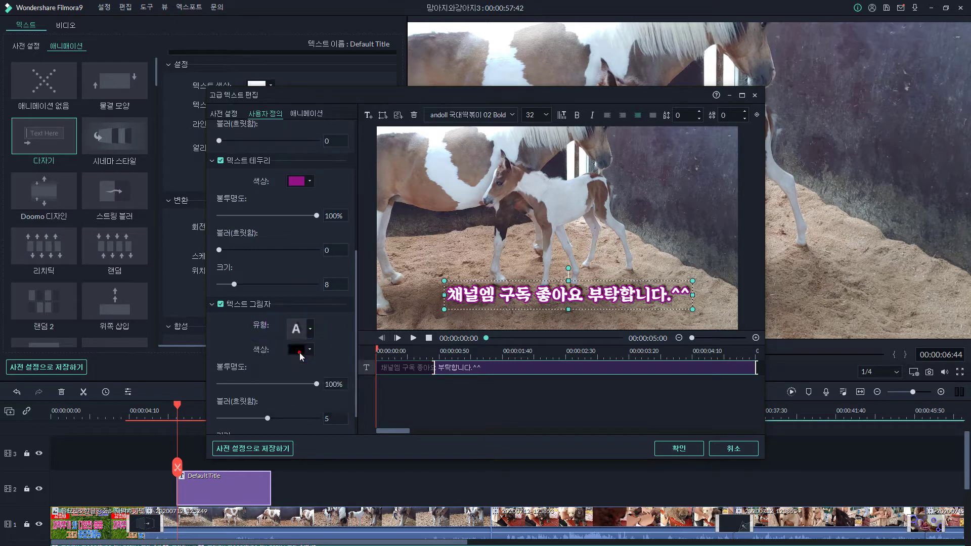
pyautogui.click(311, 331)
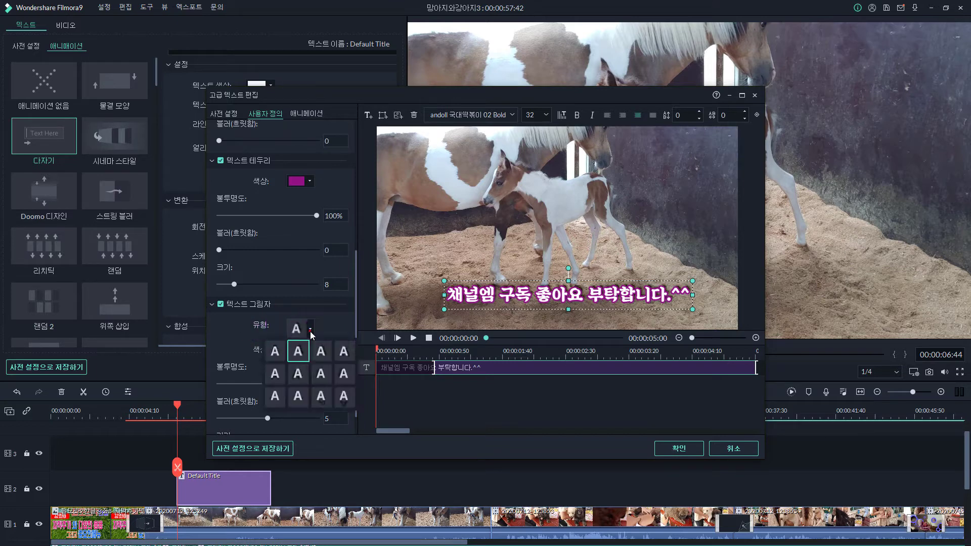
pyautogui.click(344, 318)
pyautogui.click(546, 277)
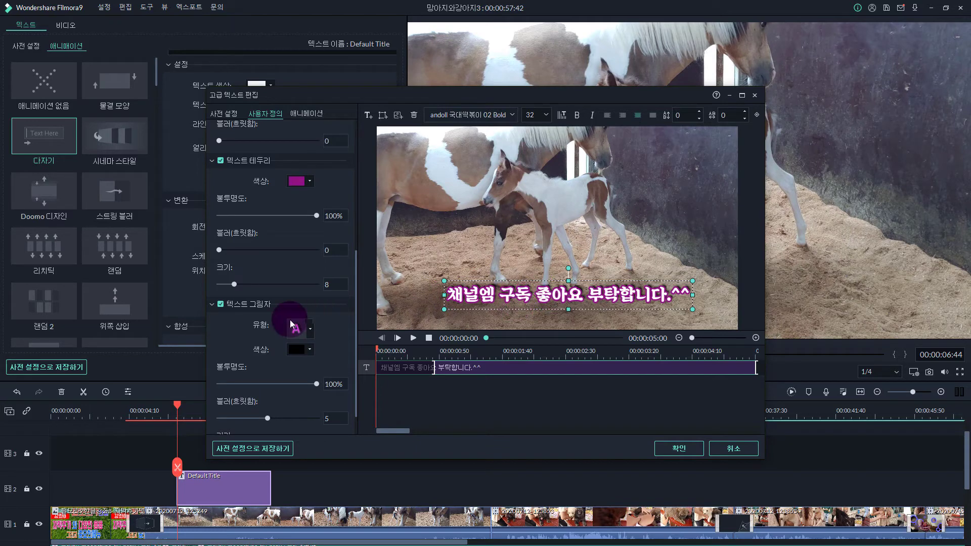
pyautogui.click(311, 333)
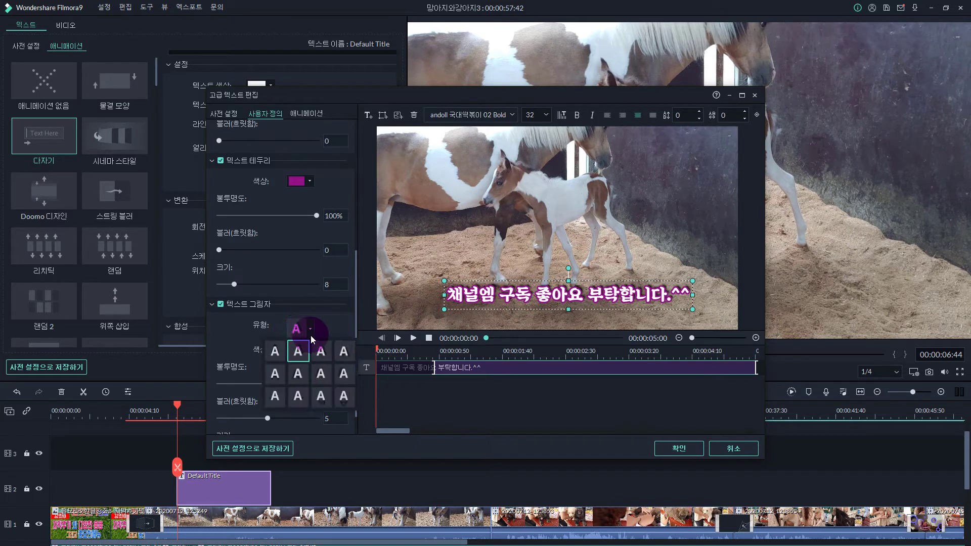
pyautogui.click(314, 373)
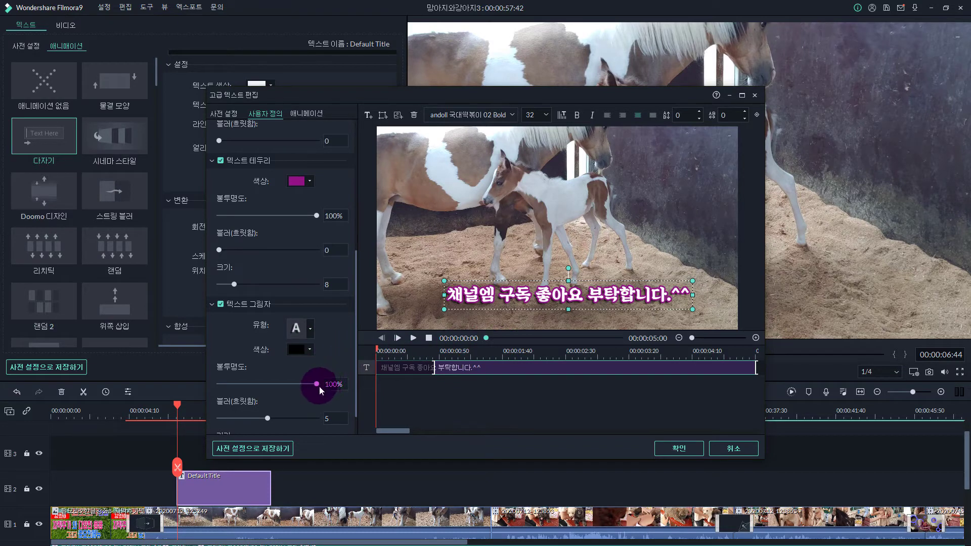
# - Try different shadow blur amounts, then set the shadow's blur to 3 and its distance to 5
pyautogui.moveTo(316, 384)
pyautogui.mouseDown()
pyautogui.moveTo(235, 386)
pyautogui.moveTo(329, 387)
pyautogui.mouseUp()
pyautogui.scroll(-1, 356, 384)
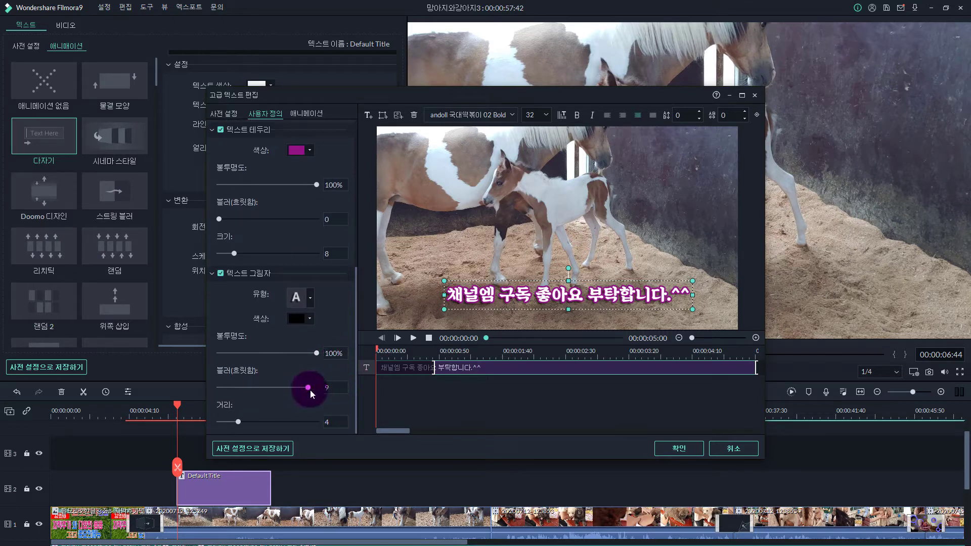
pyautogui.moveTo(310, 389); pyautogui.dragTo(265, 390)
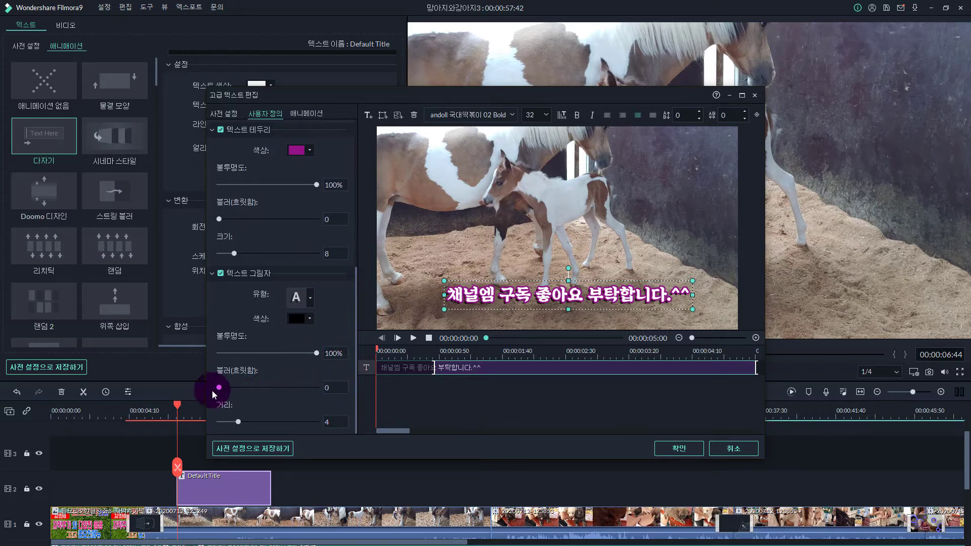
pyautogui.moveTo(239, 426)
pyautogui.mouseDown()
pyautogui.moveTo(264, 422)
pyautogui.moveTo(216, 424)
pyautogui.moveTo(259, 421)
pyautogui.moveTo(223, 417)
pyautogui.moveTo(243, 421)
pyautogui.mouseUp()
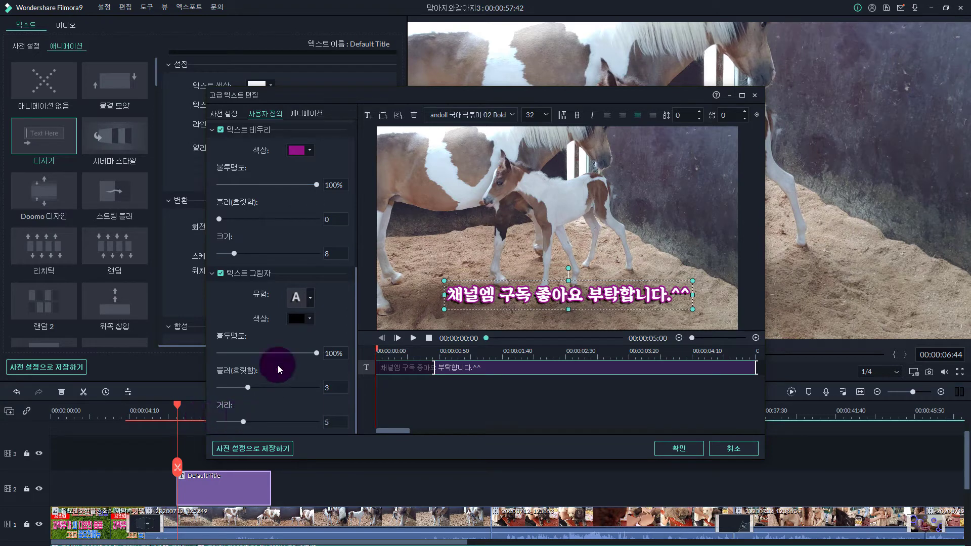
# - Try the first shadow type with a distance of 2, then switch to the last type in the first row
pyautogui.click(310, 298)
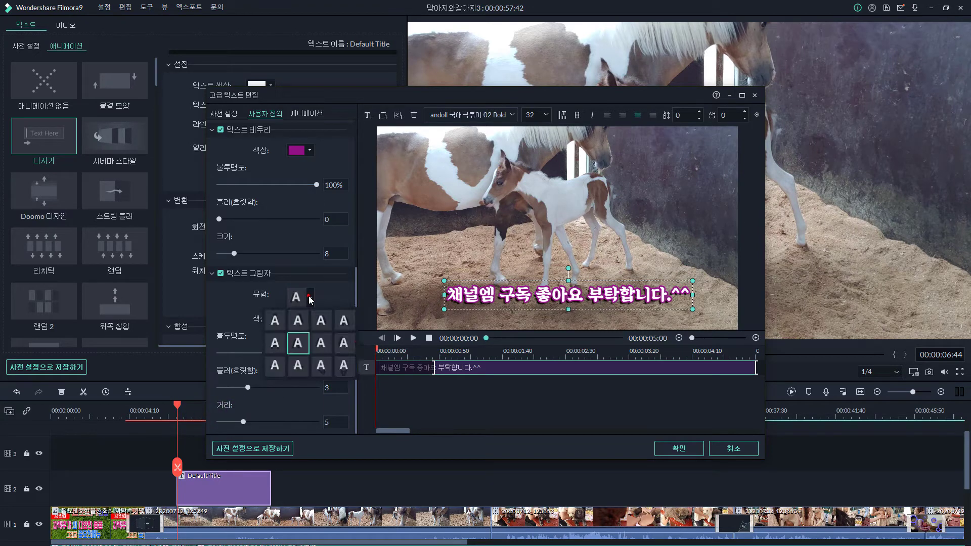
pyautogui.click(275, 322)
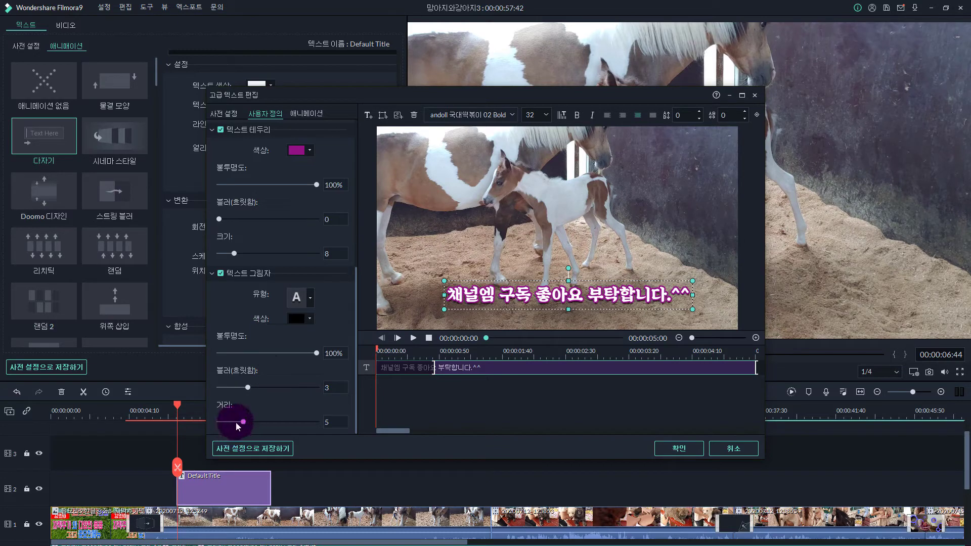
pyautogui.moveTo(236, 426)
pyautogui.mouseDown()
pyautogui.moveTo(304, 423)
pyautogui.moveTo(229, 422)
pyautogui.mouseUp()
pyautogui.click(309, 302)
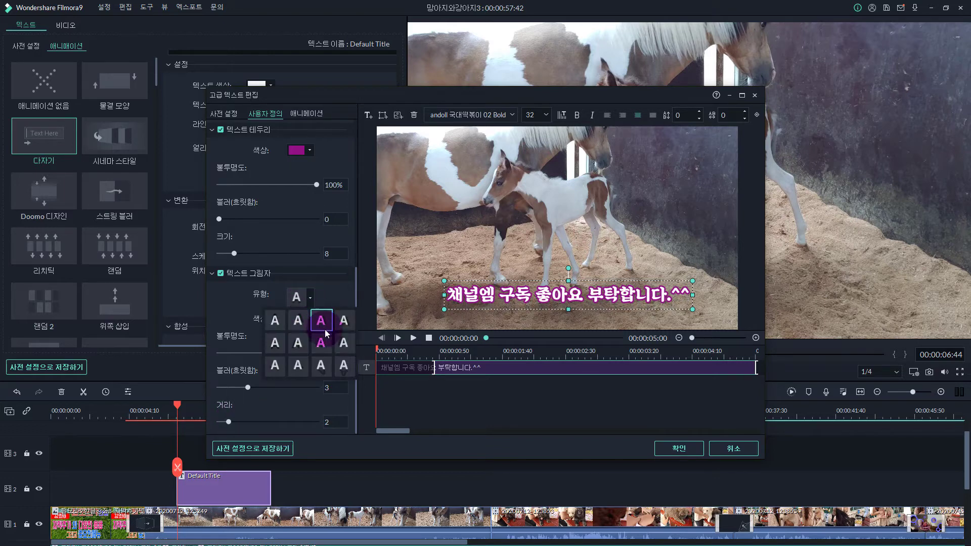
pyautogui.click(344, 338)
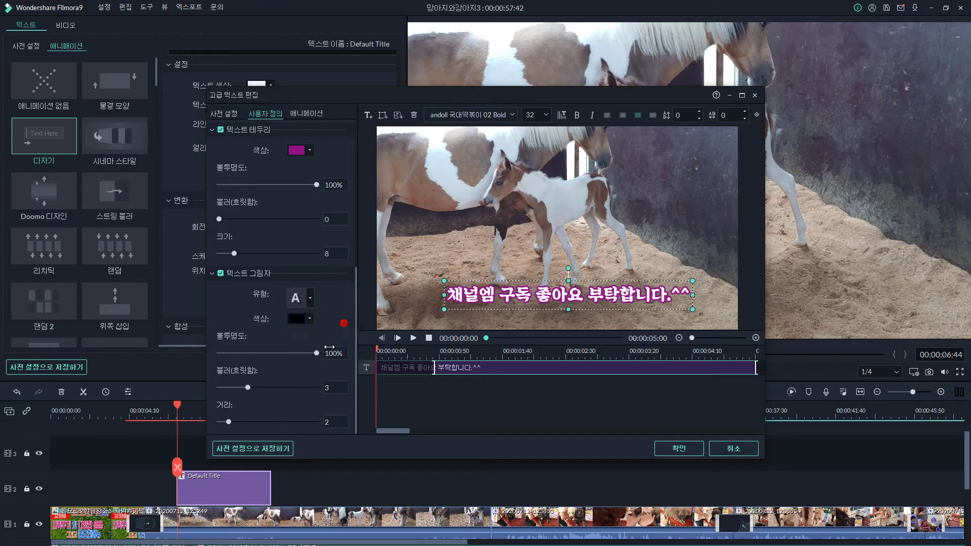
# - Try a shadow distance of 9, remove the shadow's blur by setting it to 0, and settle on distance 6
pyautogui.moveTo(228, 422); pyautogui.dragTo(262, 422)
pyautogui.click(248, 387)
pyautogui.moveTo(248, 388); pyautogui.dragTo(209, 386)
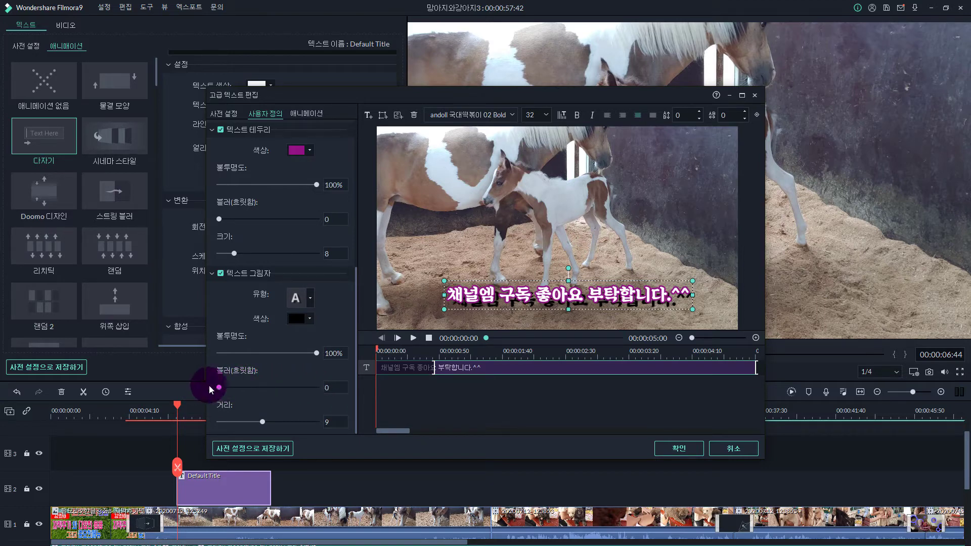
pyautogui.moveTo(263, 426); pyautogui.dragTo(248, 422)
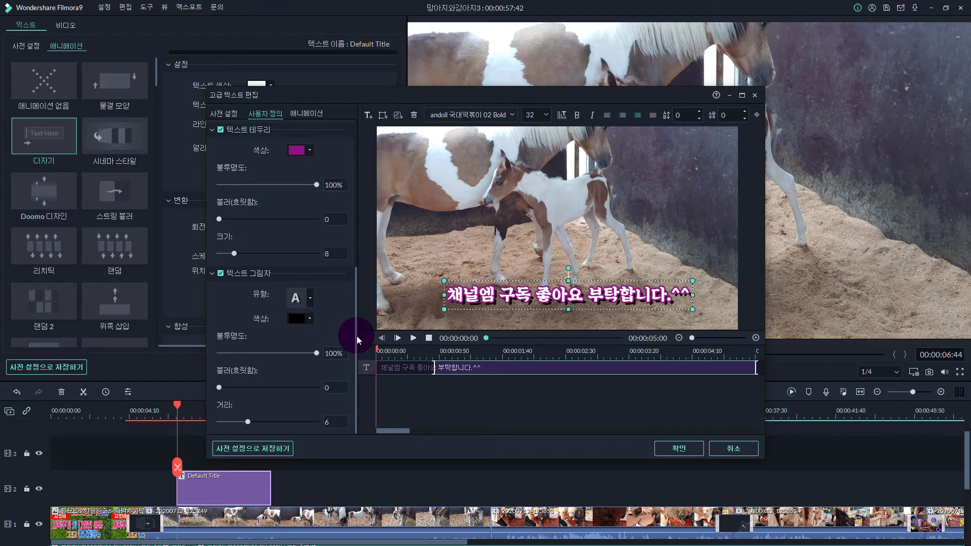
# - Try the title's alignment options and align it to the centre of the frame
pyautogui.moveTo(356, 336); pyautogui.dragTo(356, 187)
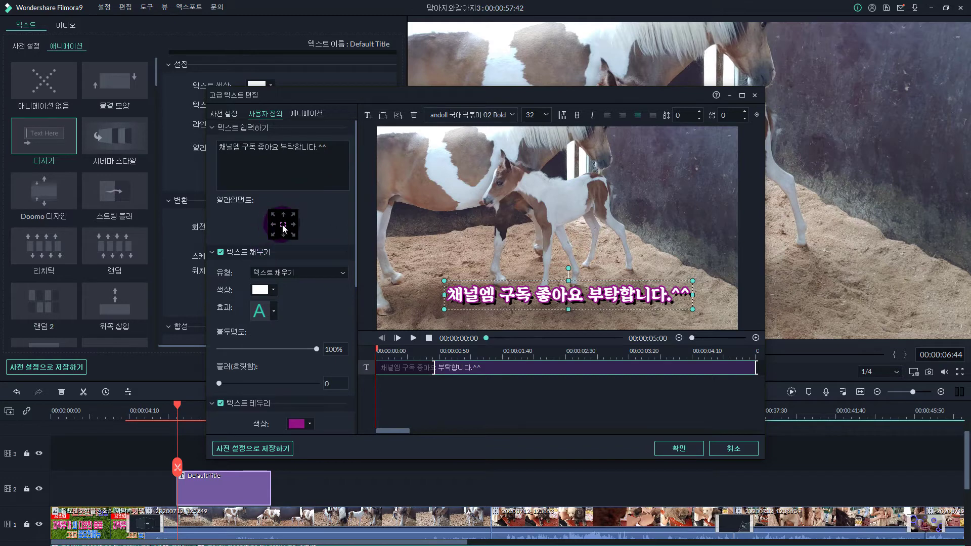
pyautogui.click(293, 225)
pyautogui.click(284, 228)
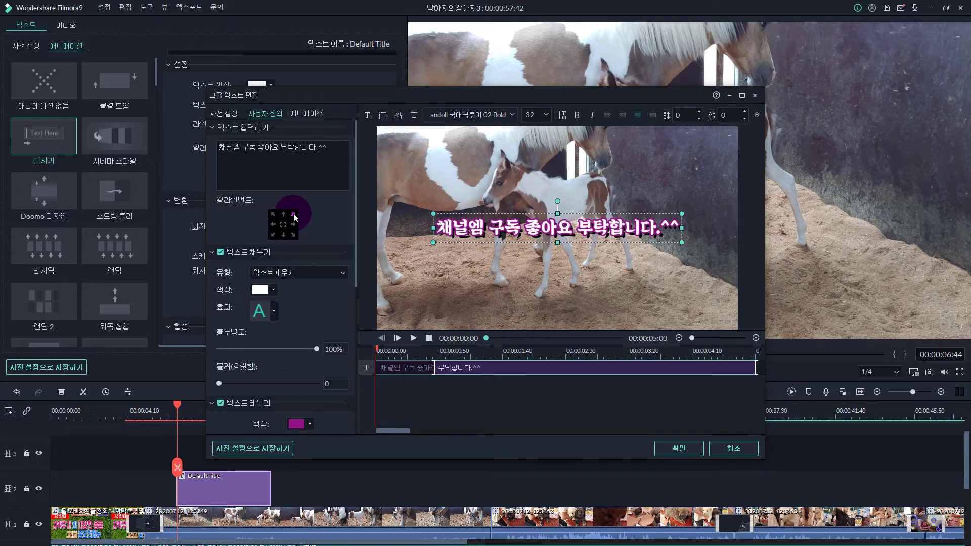
# - Try the top-left alignment for the title, then align it to the bottom centre and nudge it slightly upward
pyautogui.click(273, 214)
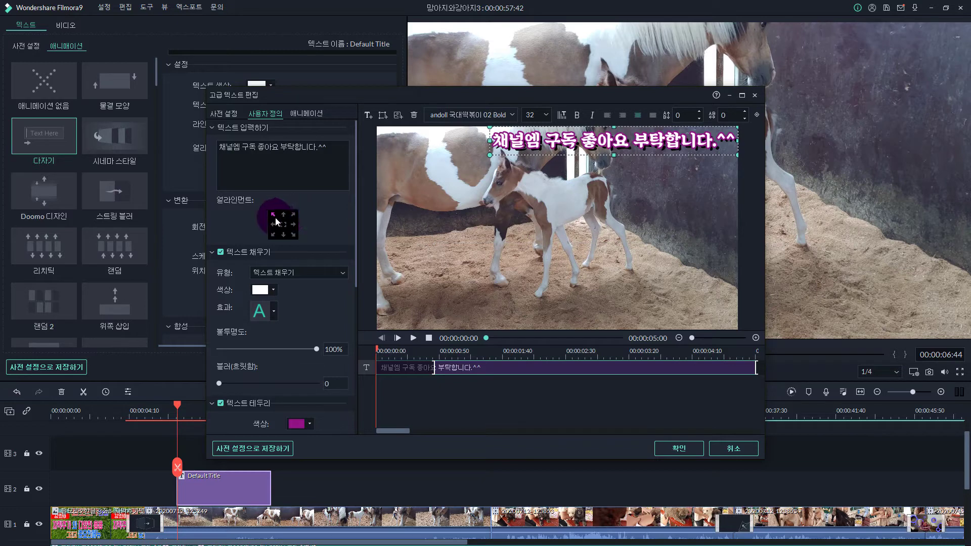
pyautogui.click(284, 235)
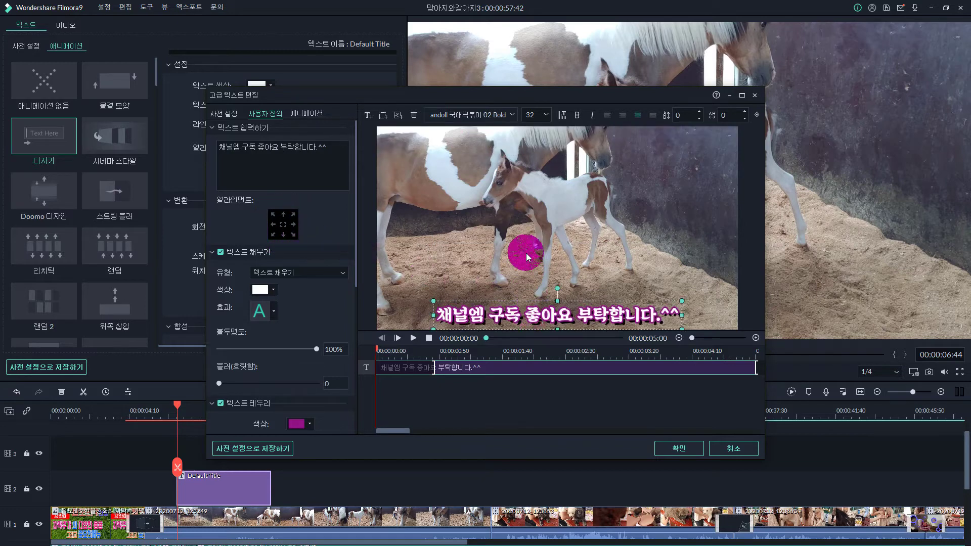
pyautogui.moveTo(534, 309); pyautogui.dragTo(536, 306)
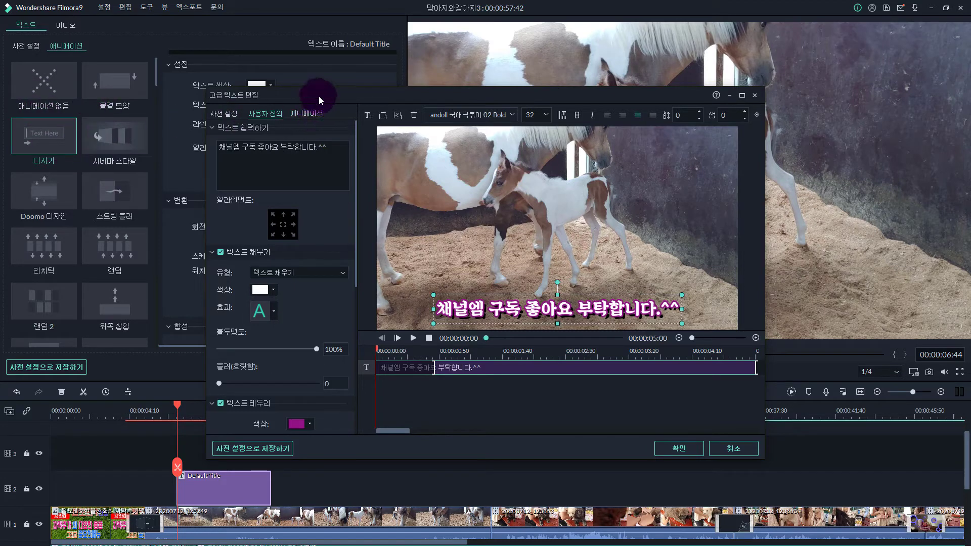
pyautogui.moveTo(319, 96); pyautogui.dragTo(299, 83)
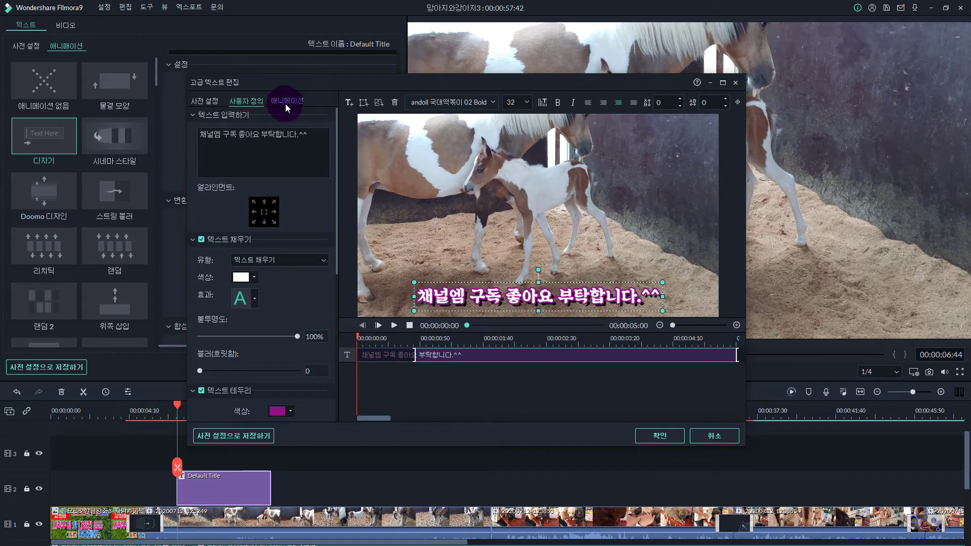
# - Try the roll-up (위로 돌리기) and insert-down (아래쪽으로 삽입) animations on the title
pyautogui.click(287, 101)
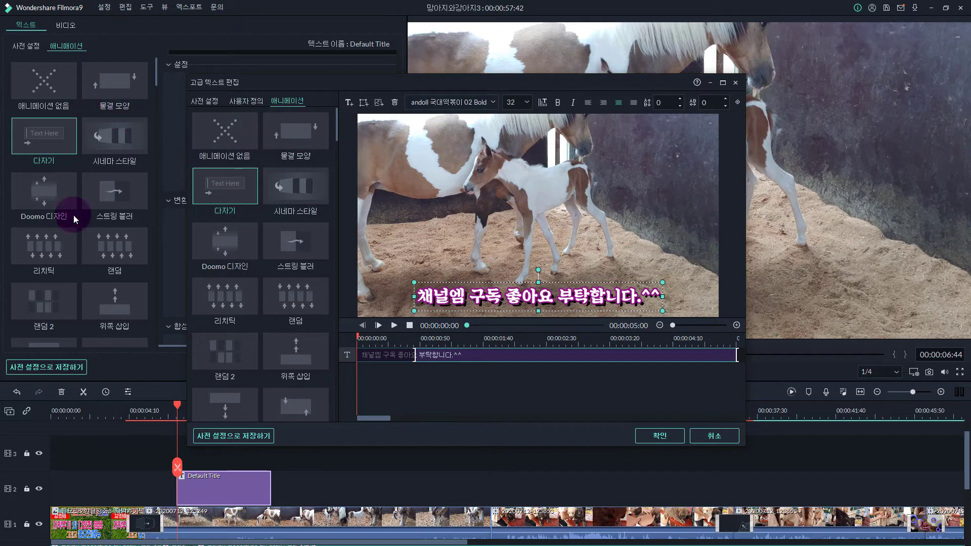
pyautogui.scroll(-5, 284, 296)
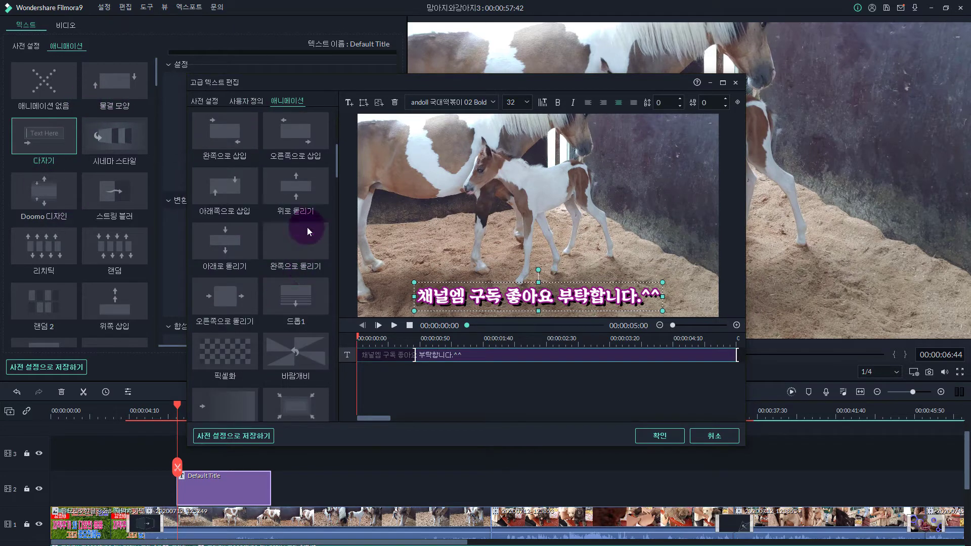
pyautogui.moveTo(299, 196)
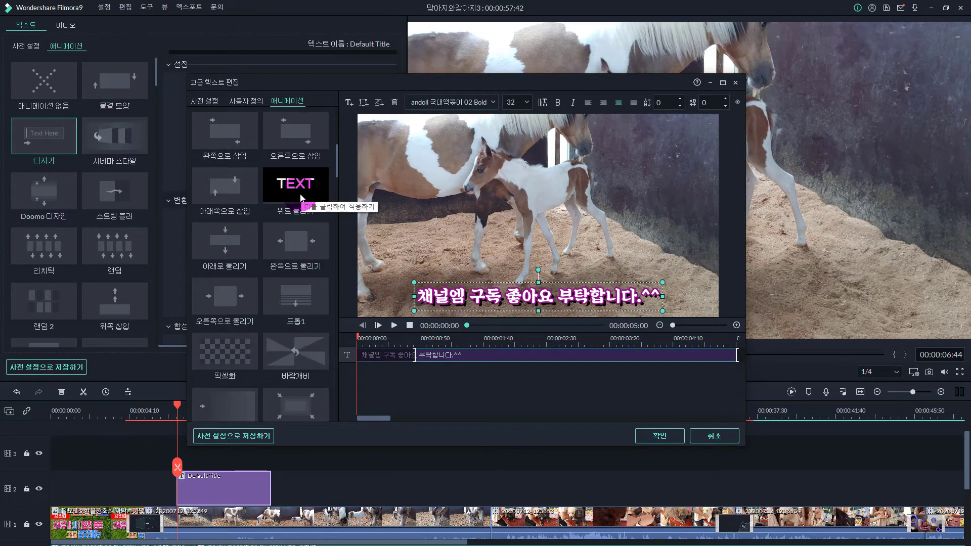
pyautogui.doubleClick(300, 193)
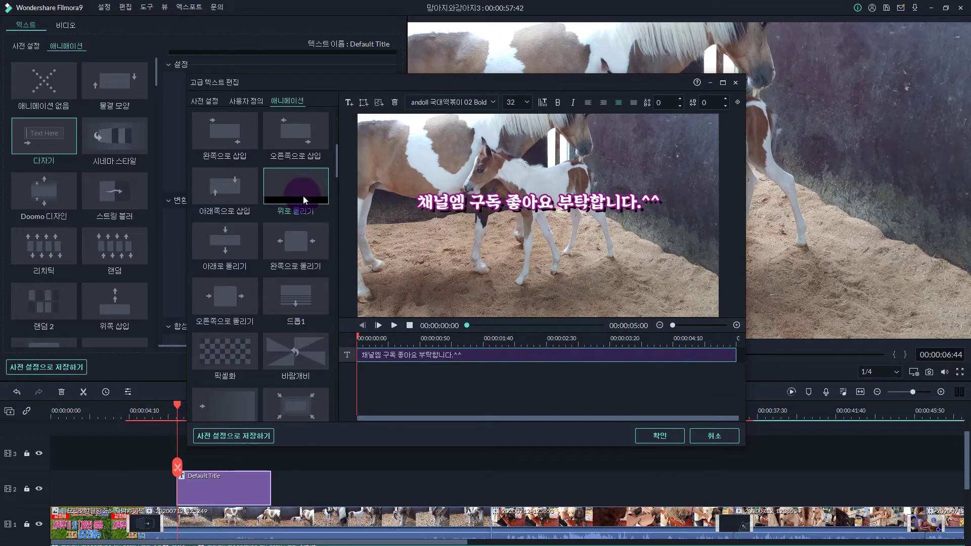
pyautogui.doubleClick(229, 195)
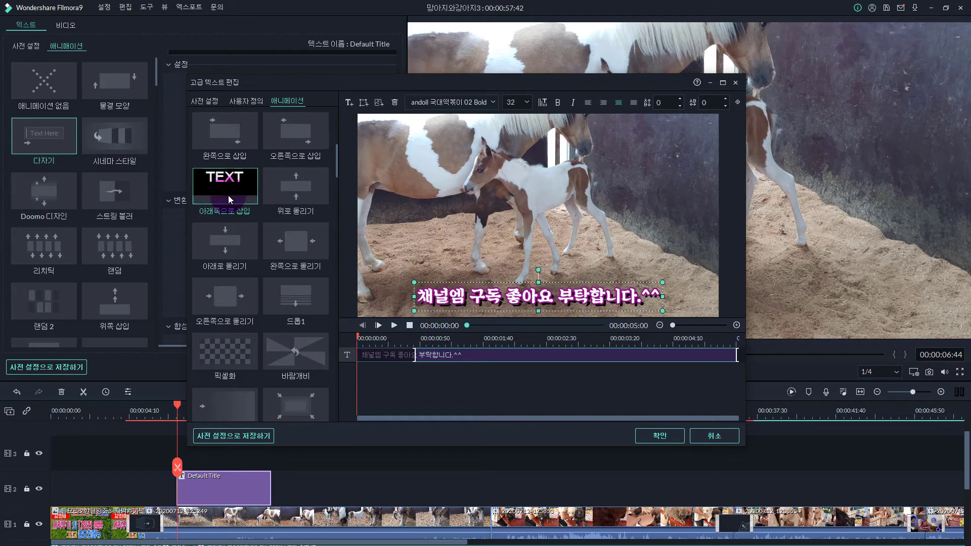
# - Try the roll-down (아래로 돌리기), roll-right (오른쪽으로 돌리기), 드롭1 and 픽셀화 animations on the title
pyautogui.doubleClick(239, 252)
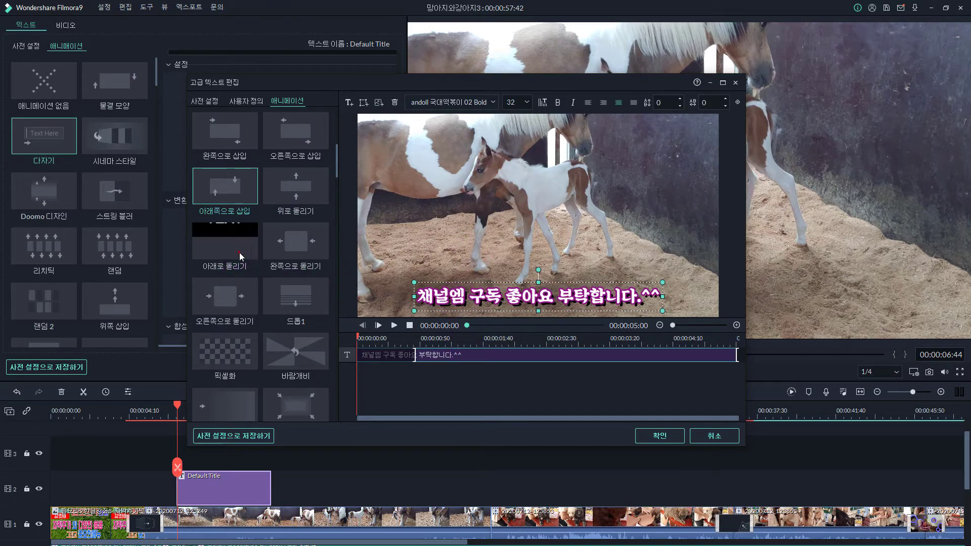
pyautogui.doubleClick(223, 299)
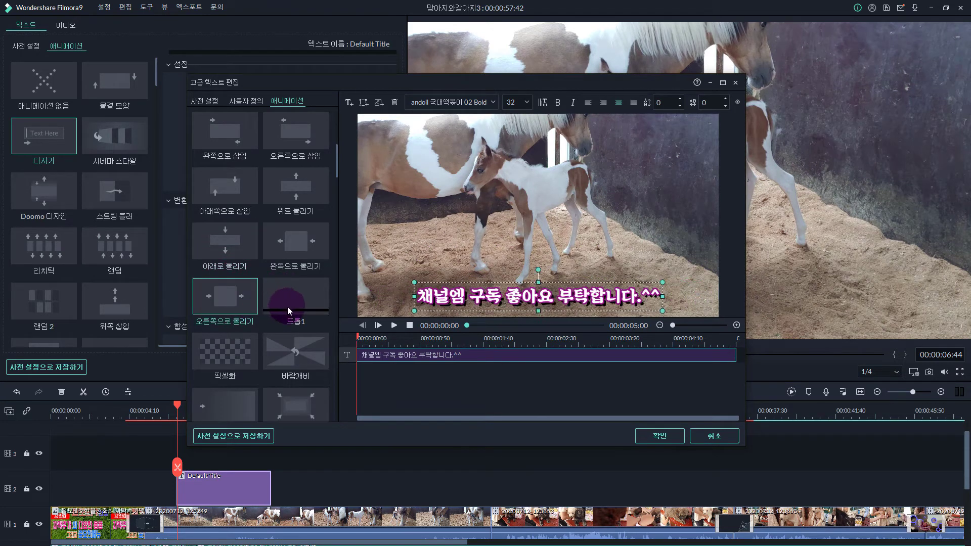
pyautogui.doubleClick(299, 300)
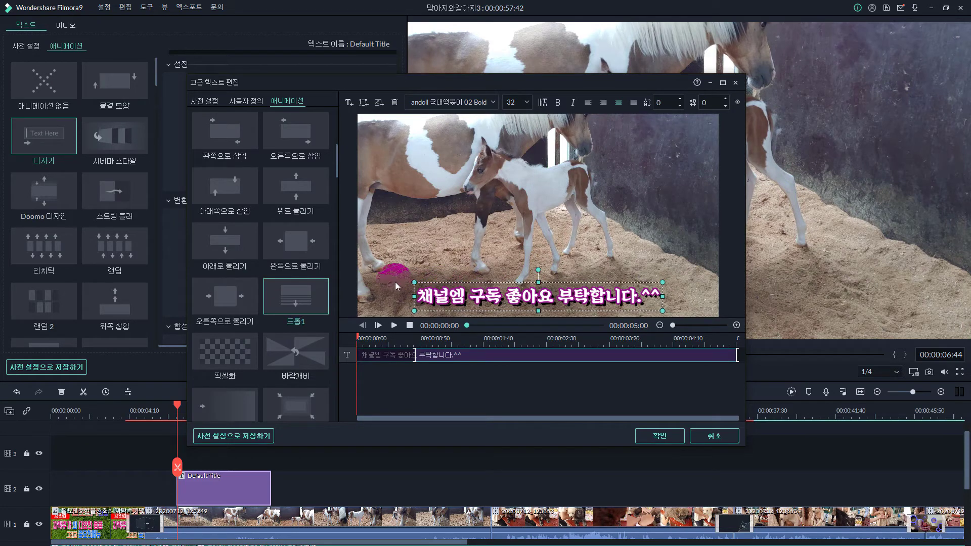
pyautogui.doubleClick(235, 356)
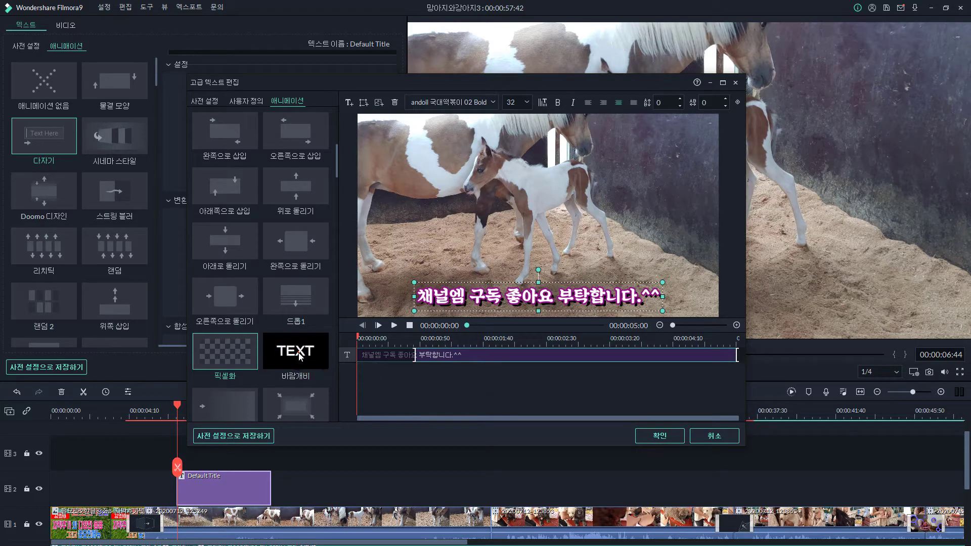
# - Try the animation that moves the title up and to the right (오른쪽 위로 이동하기)
pyautogui.scroll(-5, 306, 360)
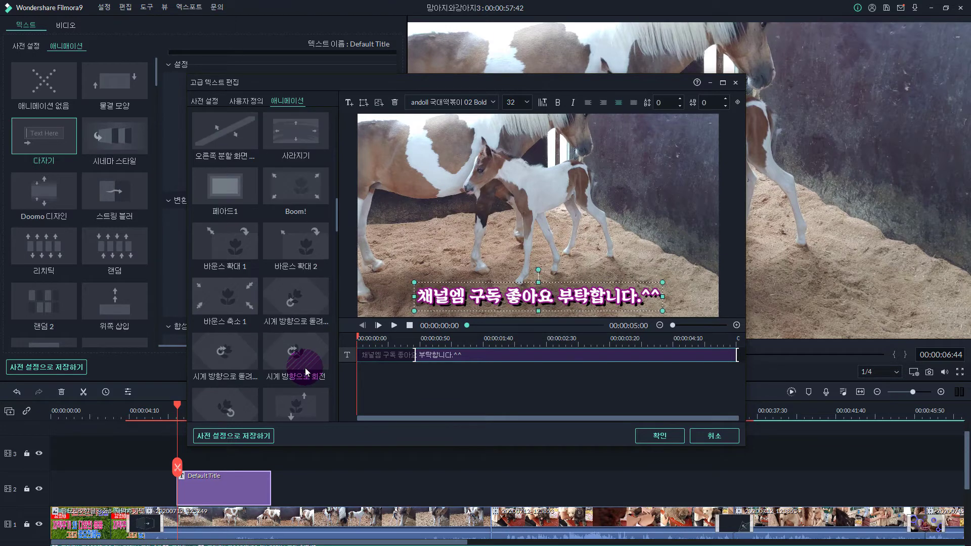
pyautogui.scroll(-3, 304, 368)
pyautogui.scroll(-3, 299, 337)
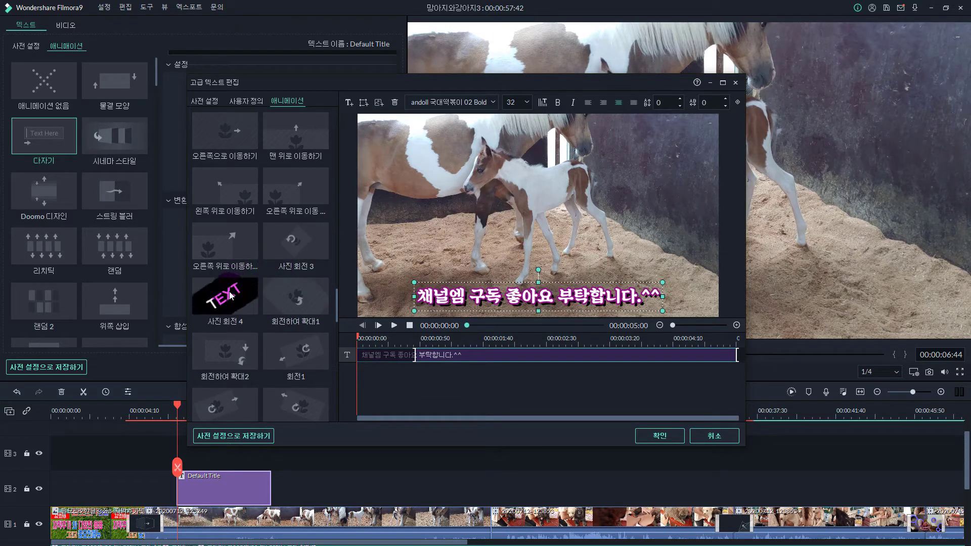
pyautogui.doubleClick(223, 244)
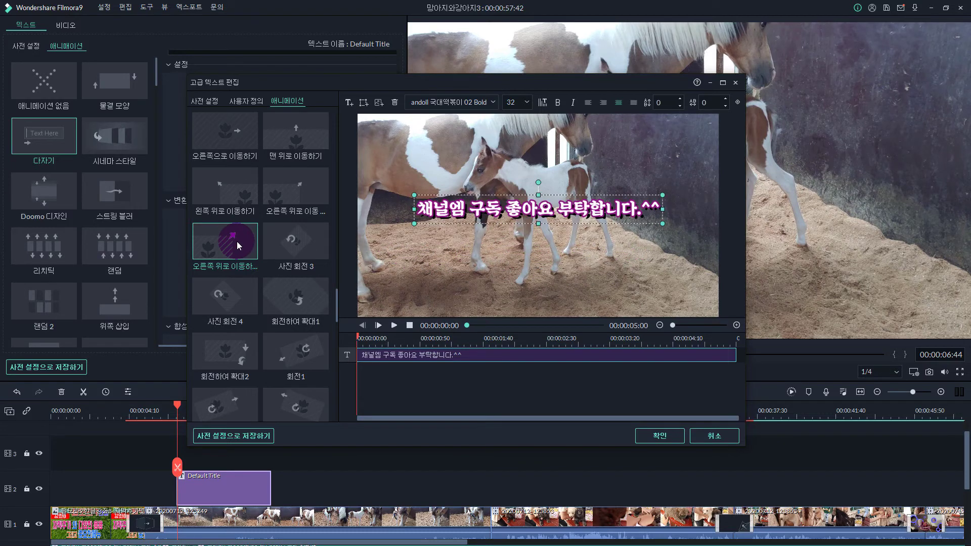
# - Try the 오른쪽으로 1 and 오른쪽으로 스트레치 presets from the remaining title animations
pyautogui.scroll(-3, 289, 318)
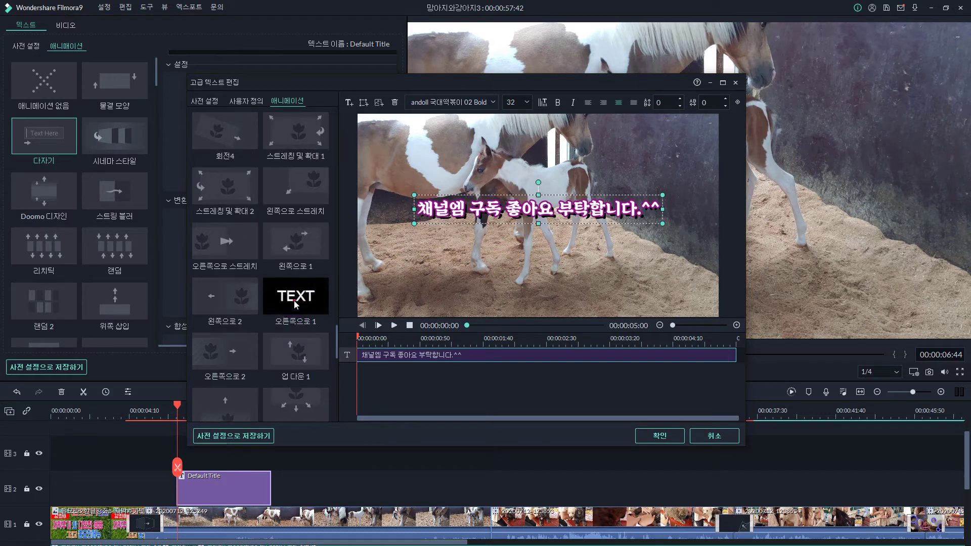
pyautogui.click(293, 300)
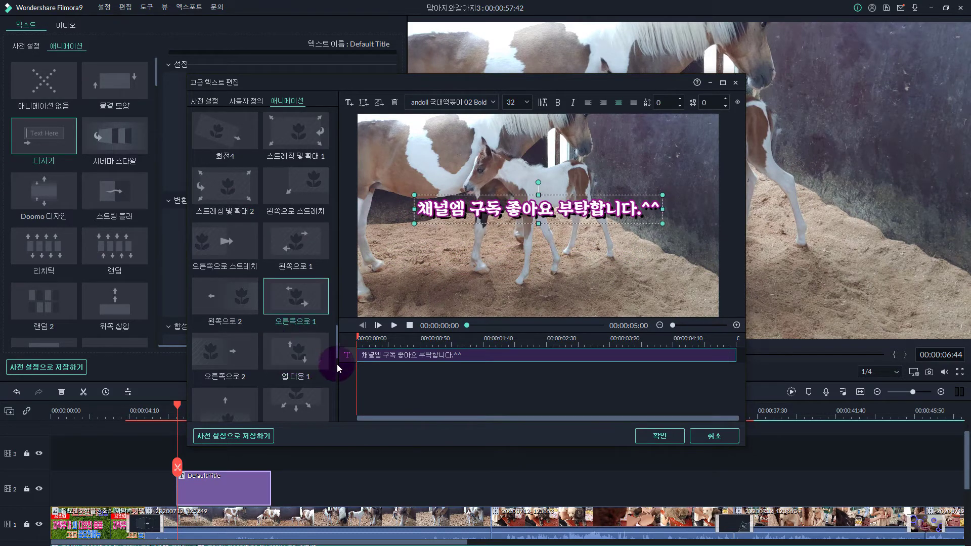
pyautogui.moveTo(337, 351); pyautogui.dragTo(331, 414)
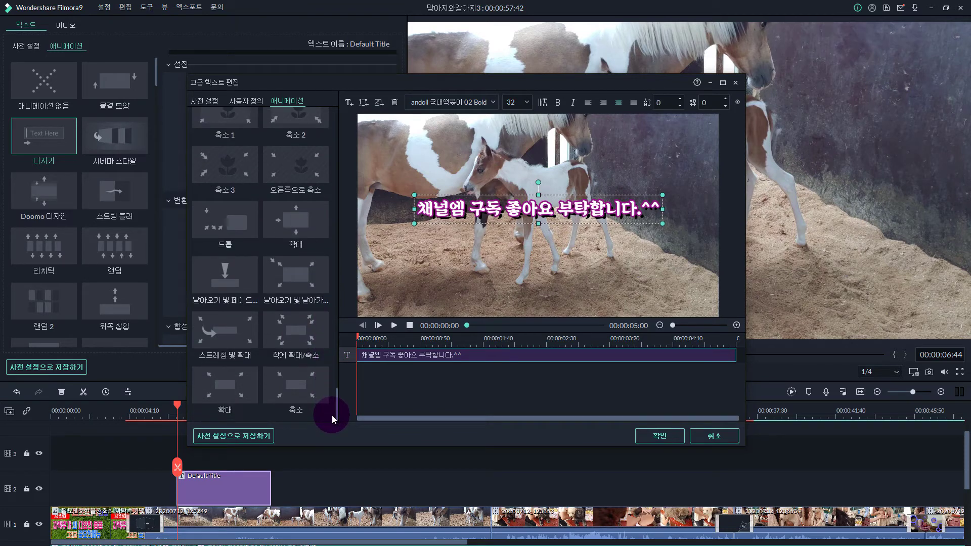
pyautogui.moveTo(331, 414); pyautogui.dragTo(313, 343)
pyautogui.click(230, 324)
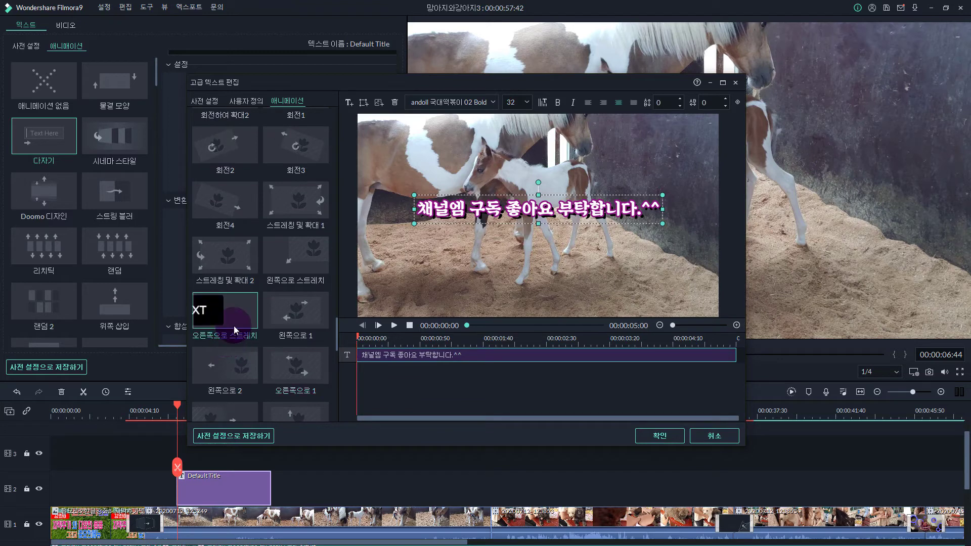
# - Apply the typewriter animation (타자기) to the title and play its preview
pyautogui.moveTo(335, 335); pyautogui.dragTo(341, 107)
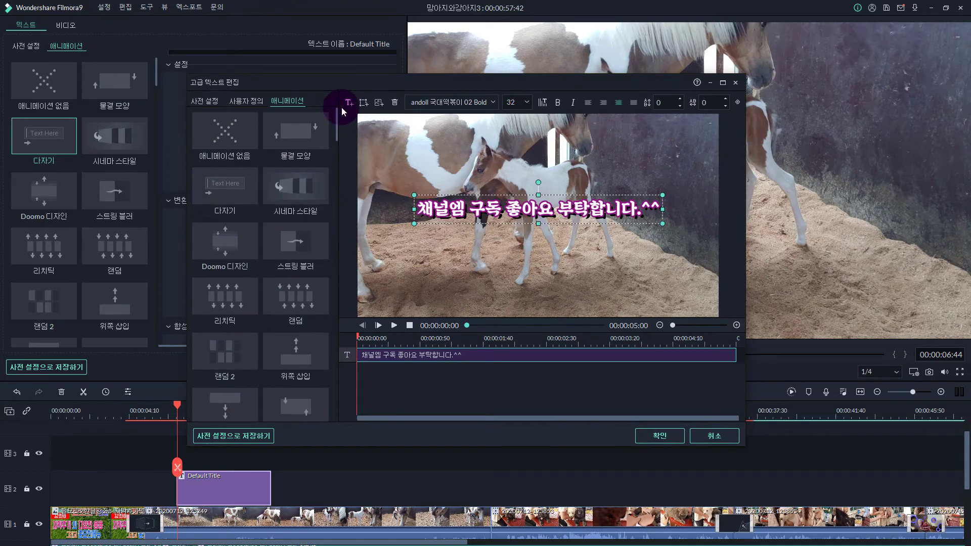
pyautogui.click(228, 213)
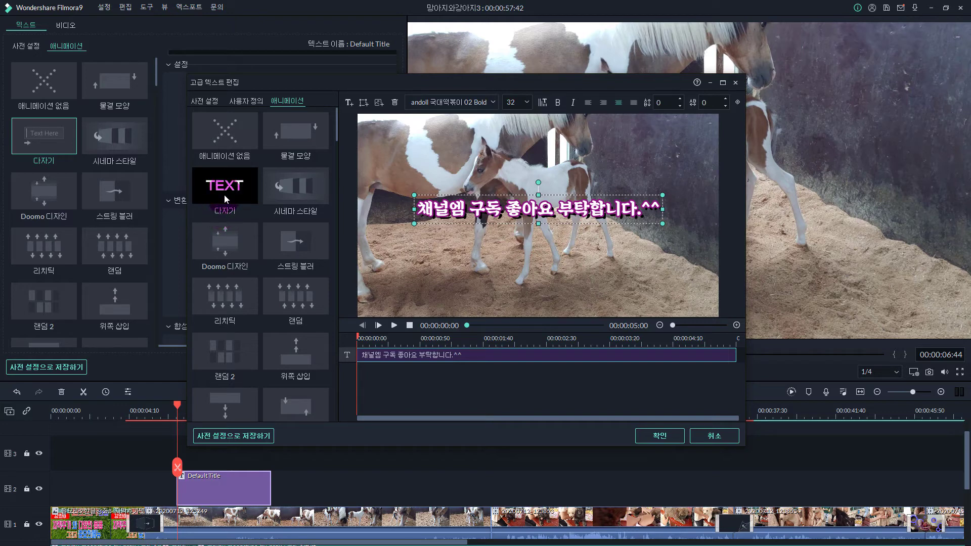
pyautogui.click(309, 208)
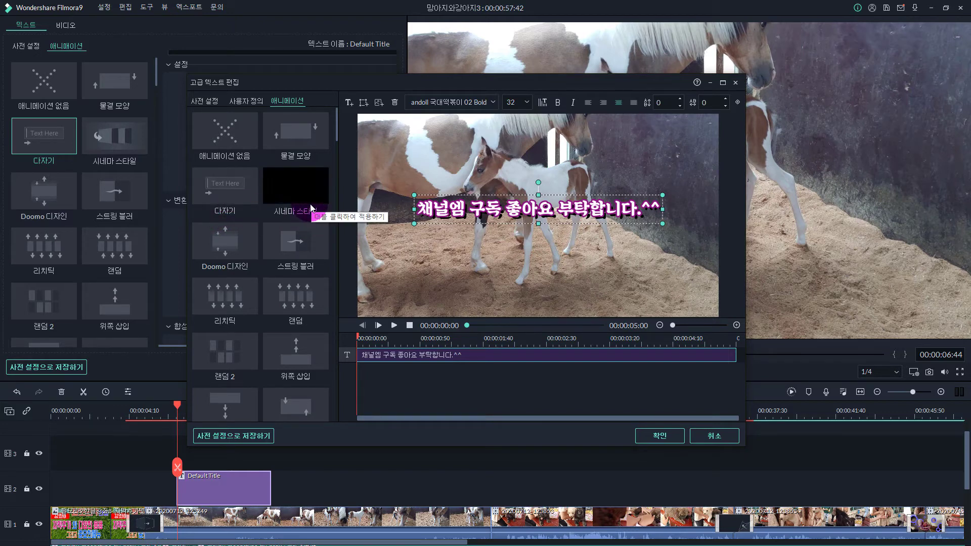
pyautogui.click(219, 190)
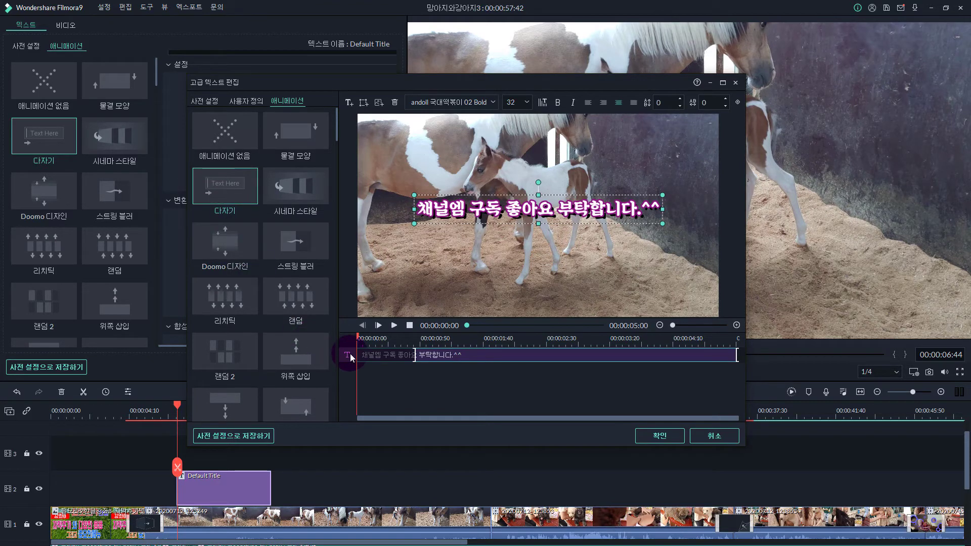
pyautogui.click(394, 326)
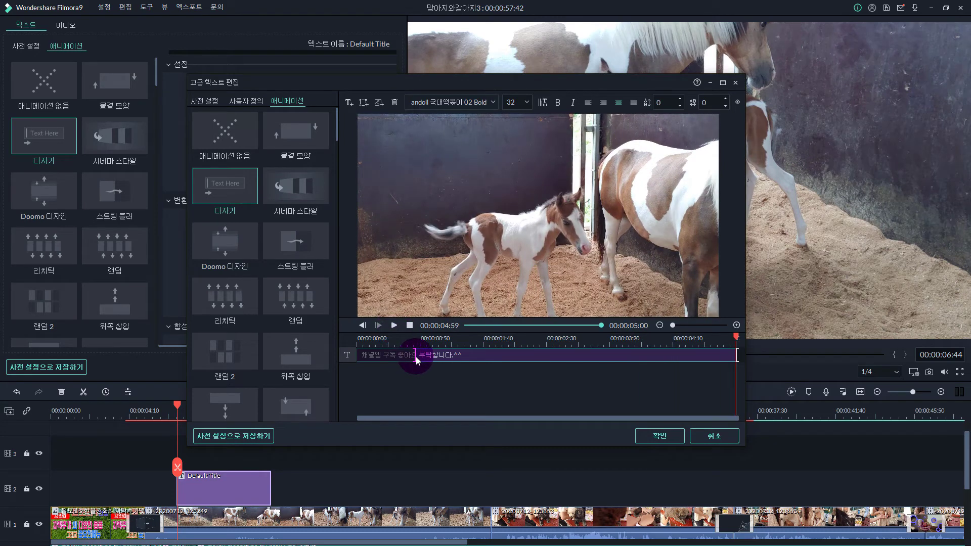
# - Lengthen the typewriter entrance to 00:00:01:10, start the exit animation at 00:00:04:12, and play the preview
pyautogui.moveTo(416, 356); pyautogui.dragTo(445, 358)
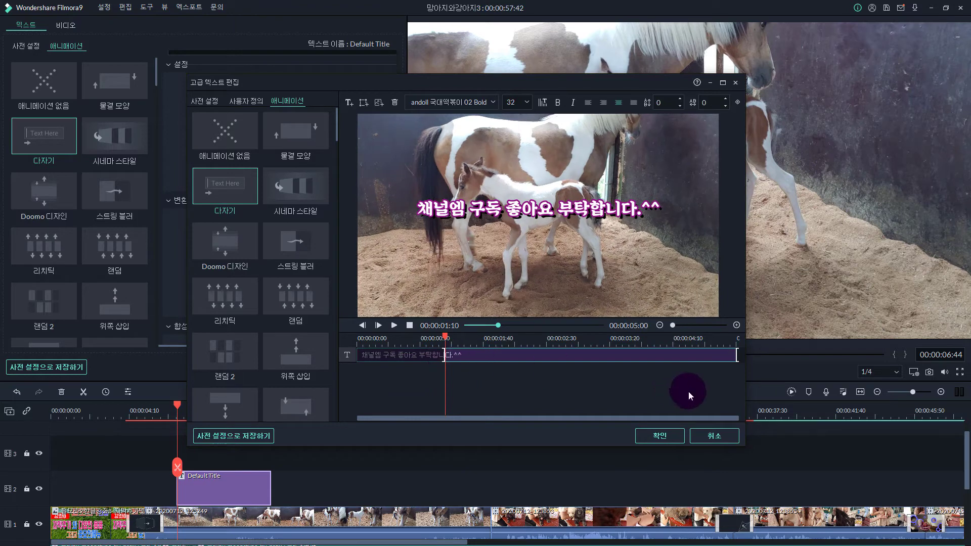
pyautogui.moveTo(736, 357); pyautogui.dragTo(676, 362)
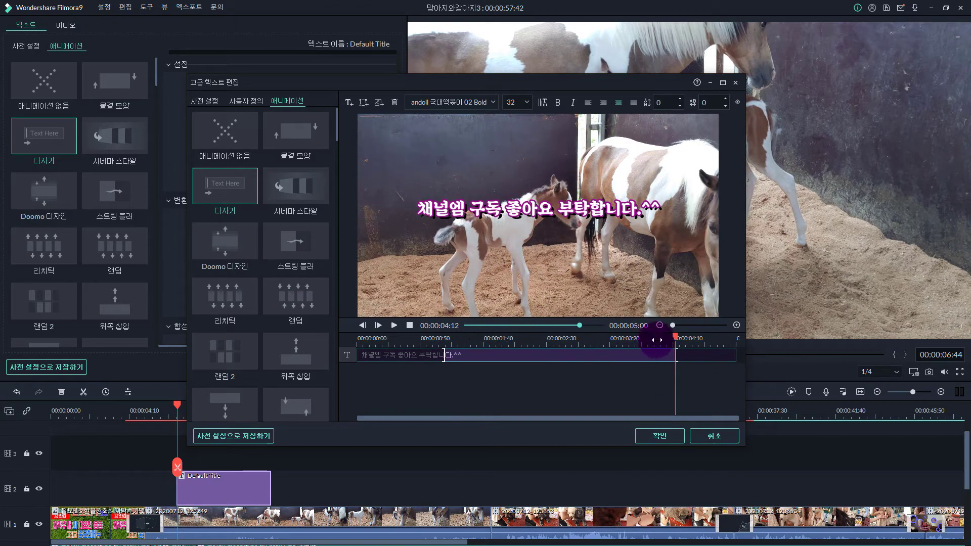
pyautogui.moveTo(675, 339); pyautogui.dragTo(360, 339)
pyautogui.click(394, 326)
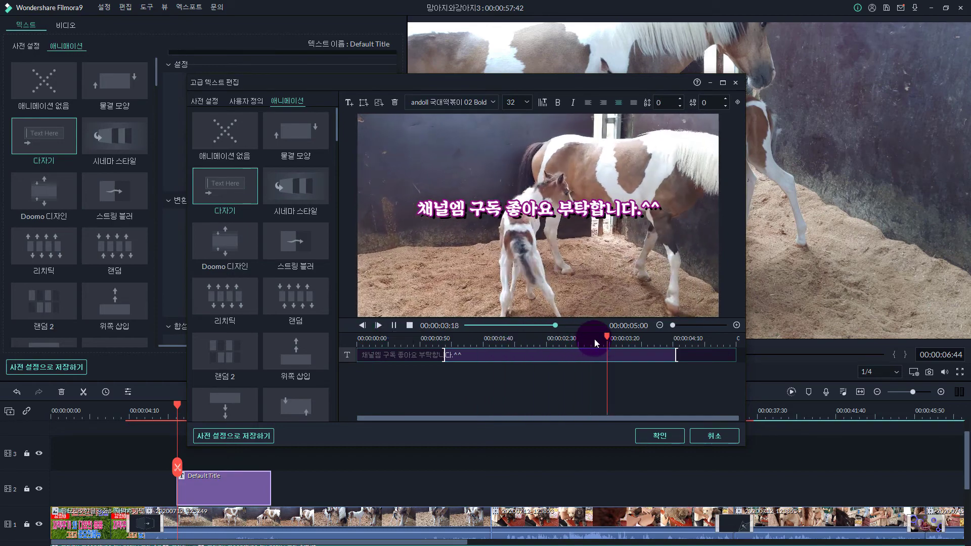
pyautogui.click(396, 325)
# - Try a slower typewriter entrance lasting until 00:00:02:36 and play the preview
pyautogui.click(447, 355)
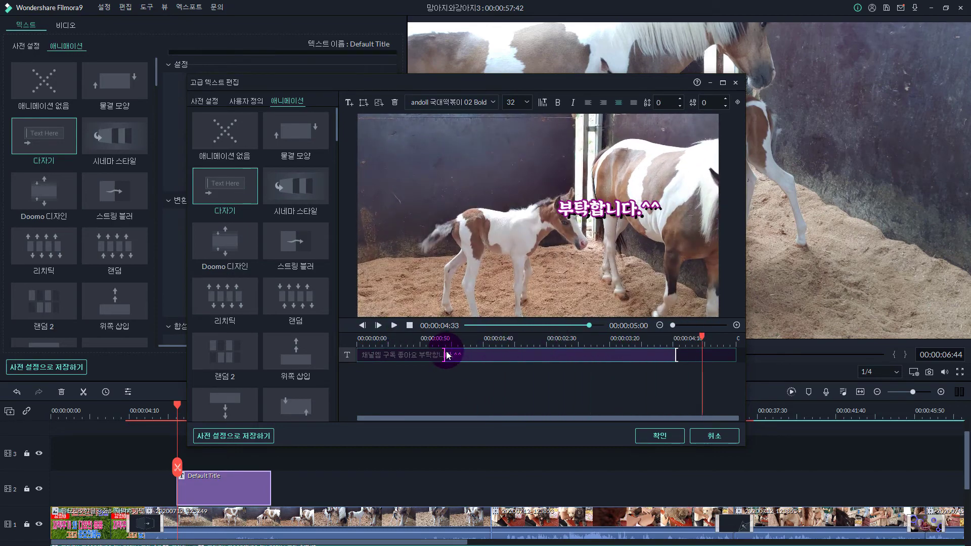
pyautogui.moveTo(444, 354); pyautogui.dragTo(553, 354)
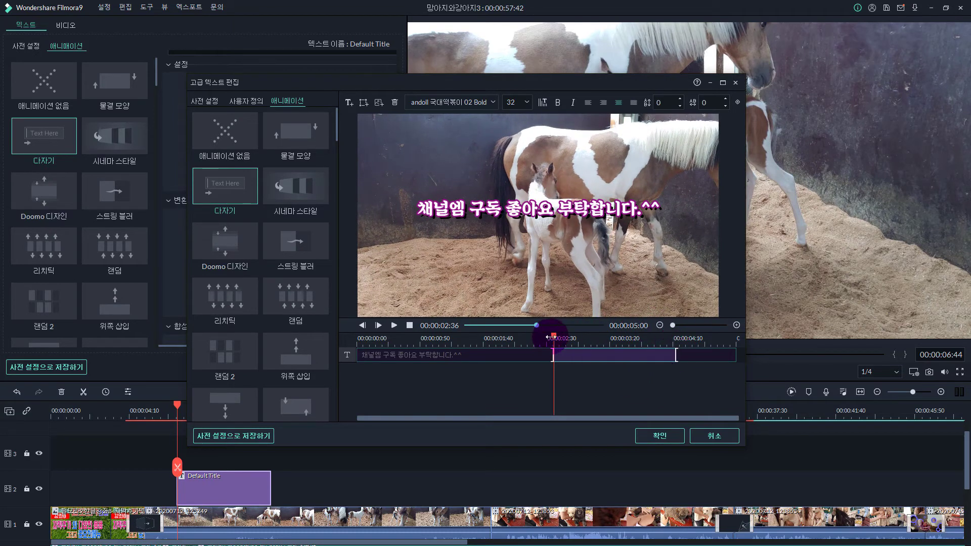
pyautogui.click(362, 326)
pyautogui.click(400, 328)
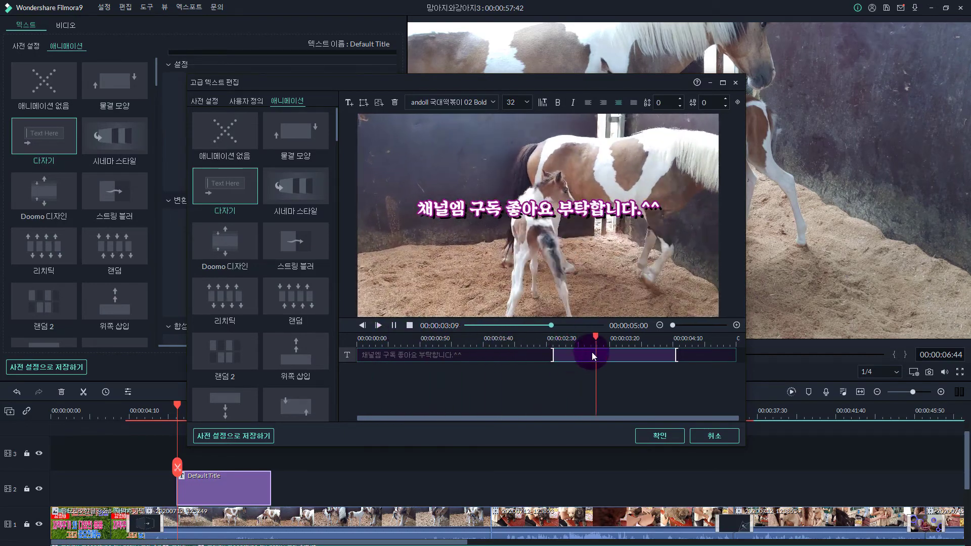
pyautogui.click(393, 326)
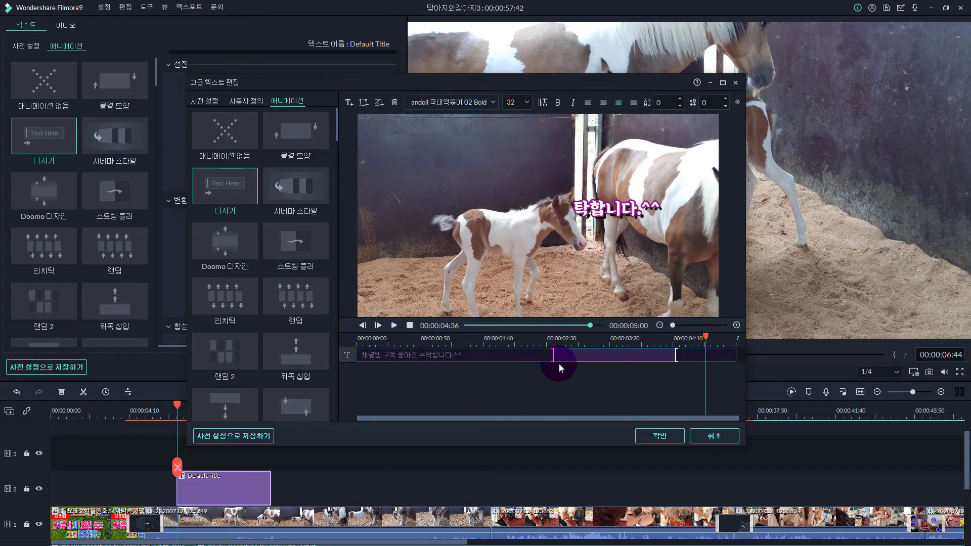
# - Shorten the typewriter entrance to end at 00:00:00:22 and play the preview from the start
pyautogui.moveTo(553, 357); pyautogui.dragTo(382, 357)
pyautogui.click(417, 354)
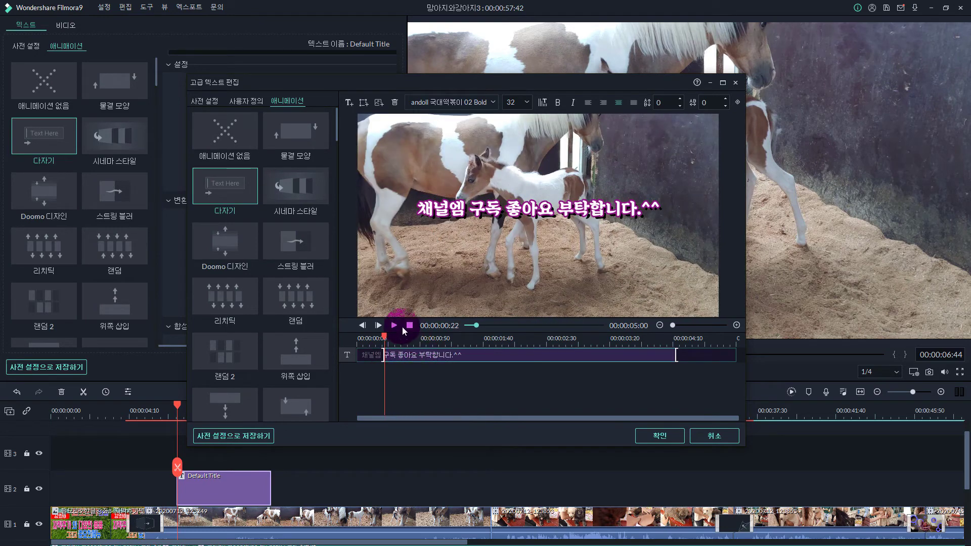
pyautogui.click(380, 325)
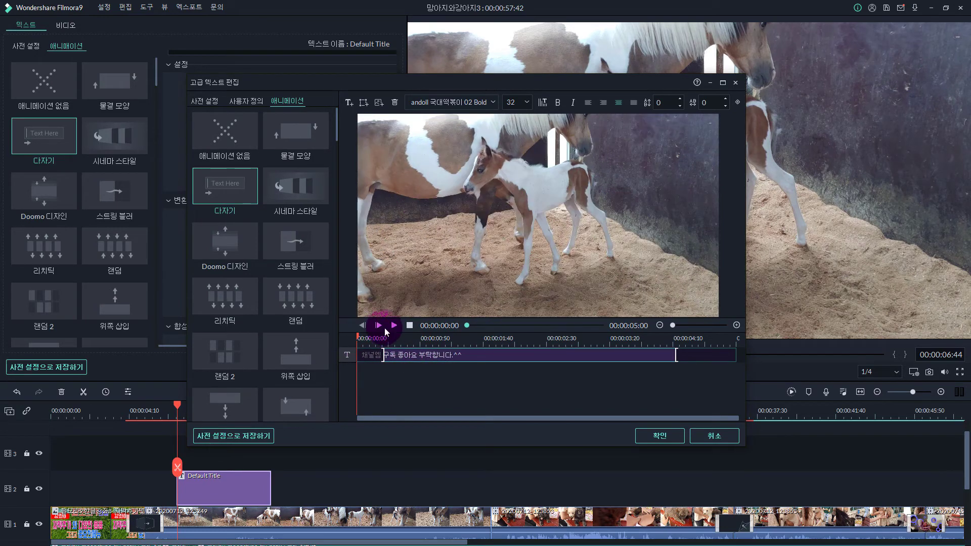
pyautogui.click(394, 325)
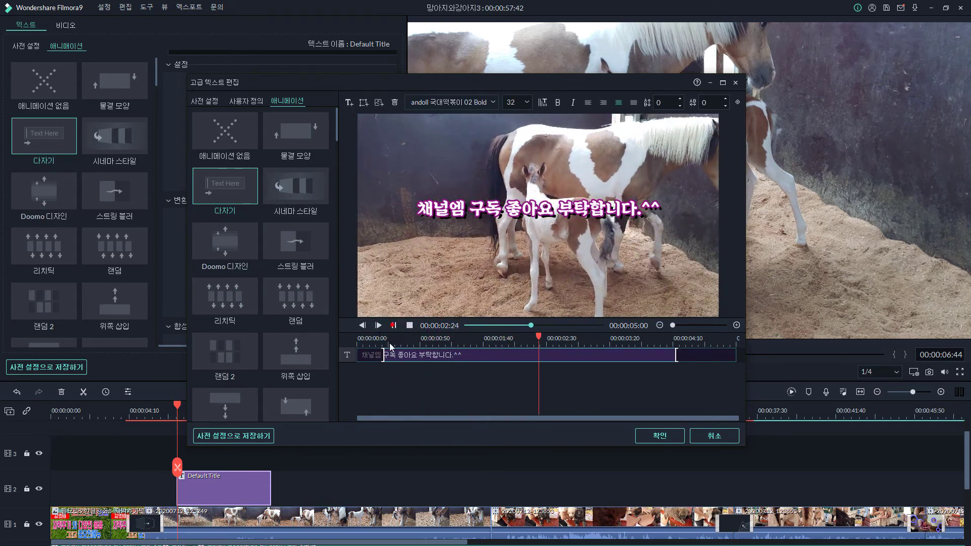
# - Extend the typewriter entrance to 00:00:01:18, start the exit animation at 00:00:03:51, and preview the title
pyautogui.click(383, 354)
pyautogui.moveTo(383, 355); pyautogui.dragTo(457, 360)
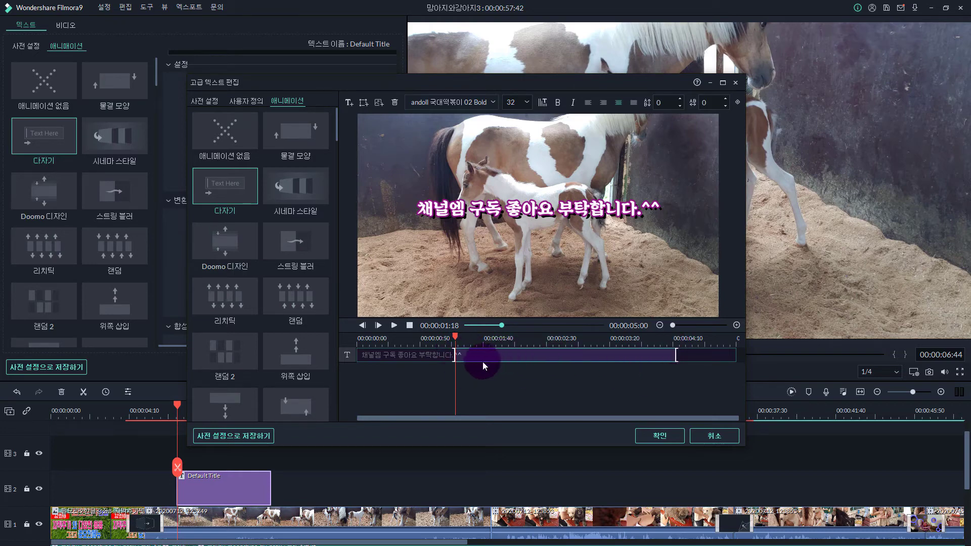
pyautogui.press('space')
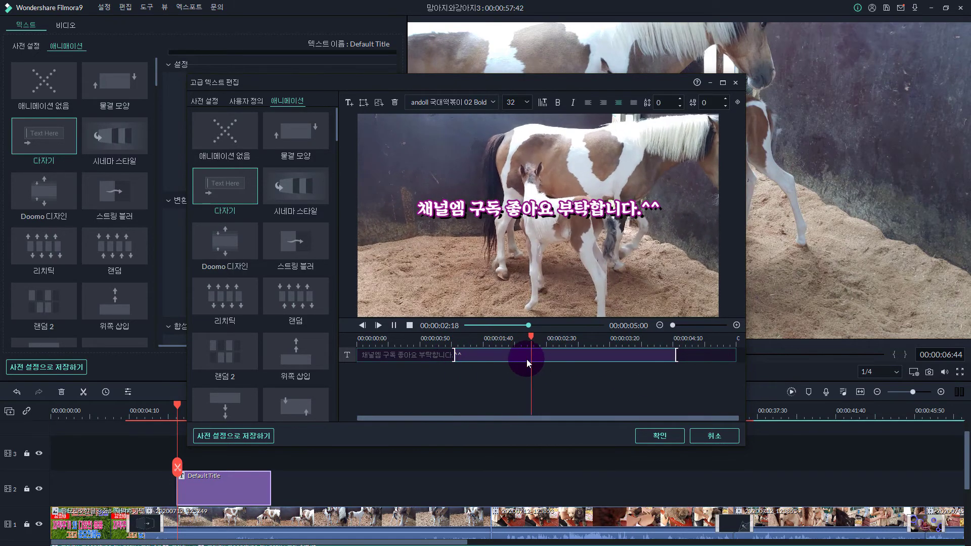
pyautogui.click(557, 234)
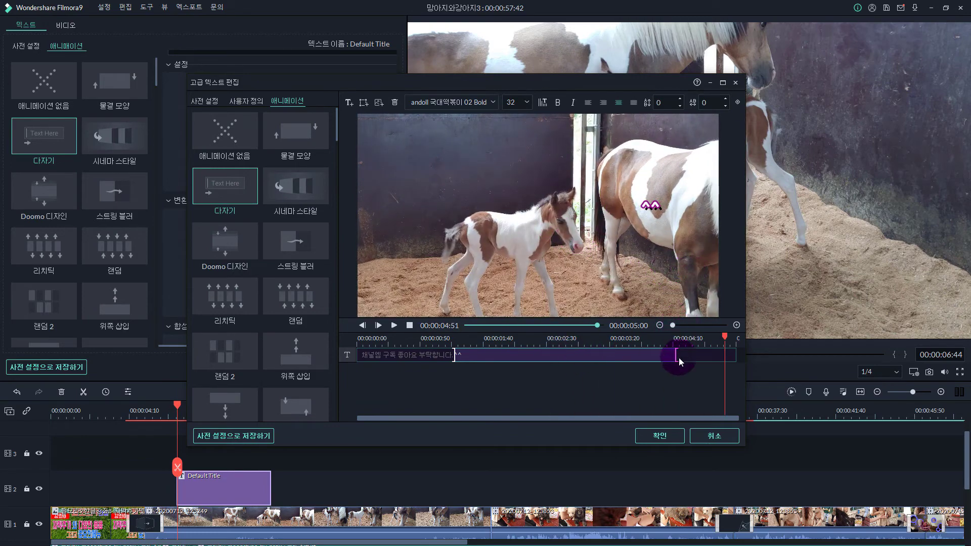
pyautogui.click(649, 354)
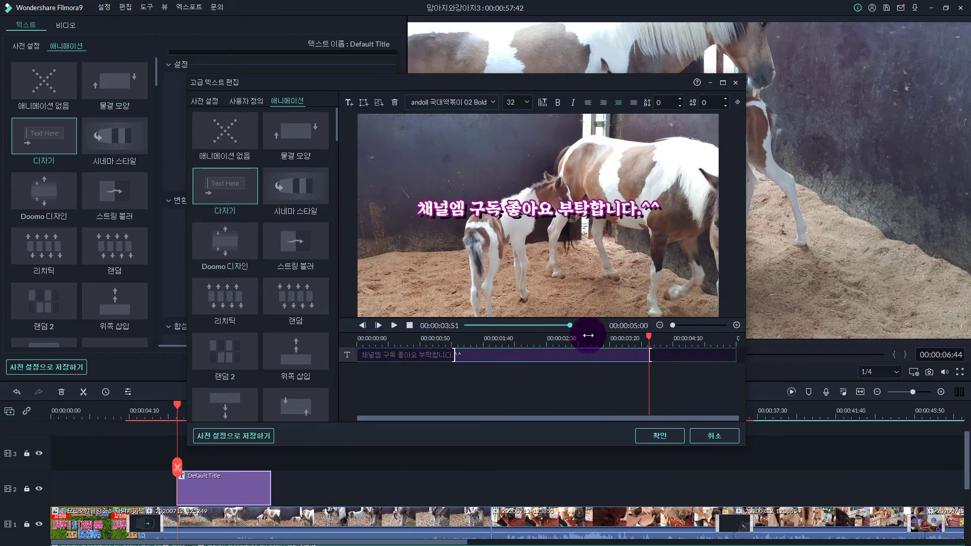
pyautogui.press('space')
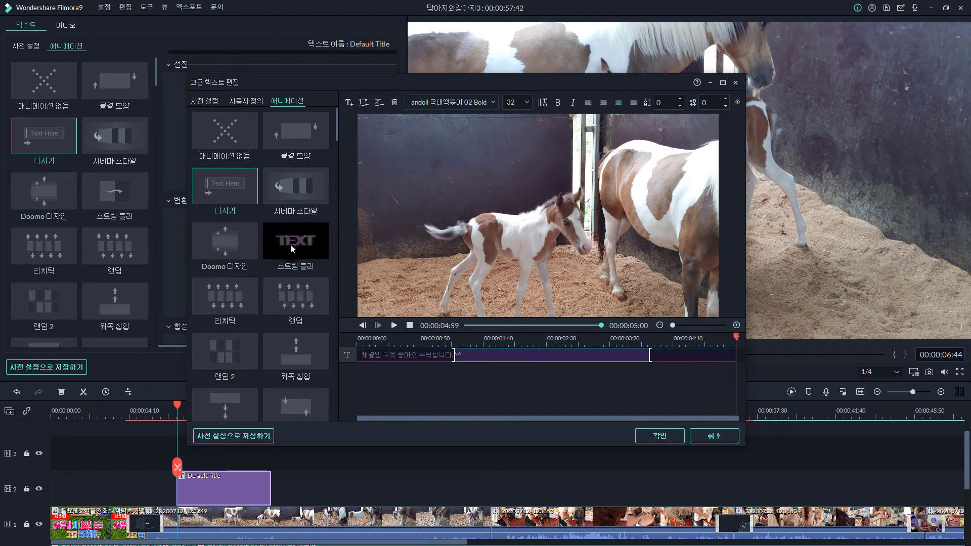
# - Look through the remaining animation presets, accept the advanced text edits and finish editing the Default Title
pyautogui.moveTo(337, 133); pyautogui.dragTo(338, 178)
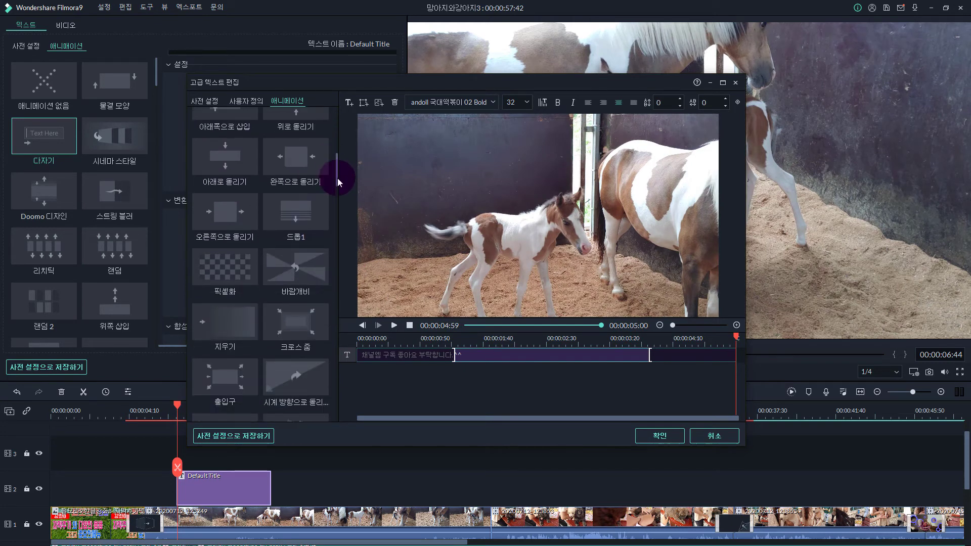
pyautogui.click(656, 434)
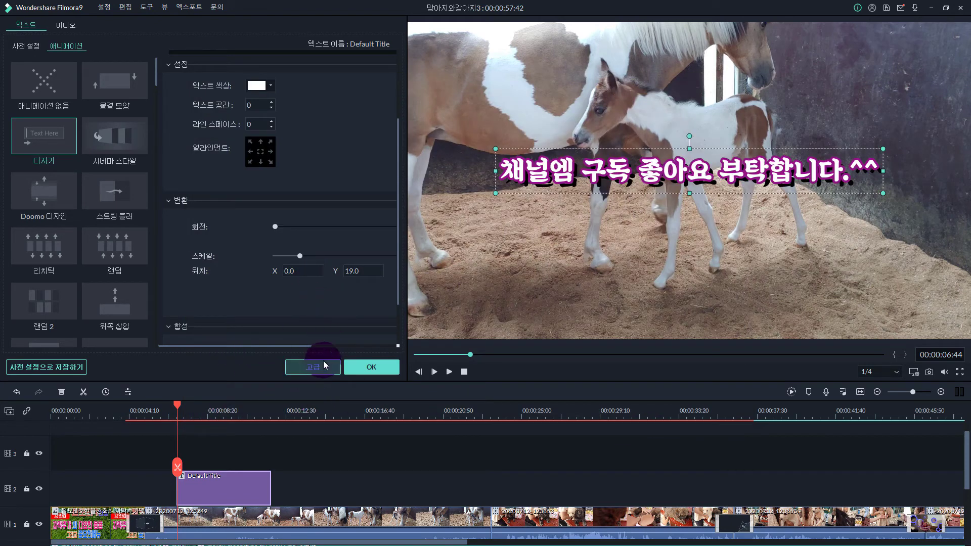
pyautogui.click(361, 370)
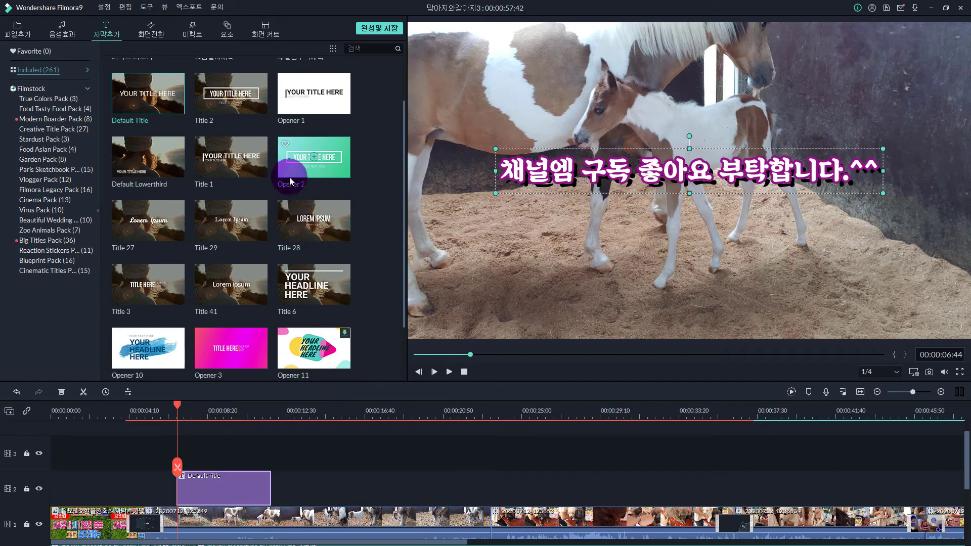
# - Preview the Opener 10 title and add it to track 2, after the Default Title clip
pyautogui.click(582, 162)
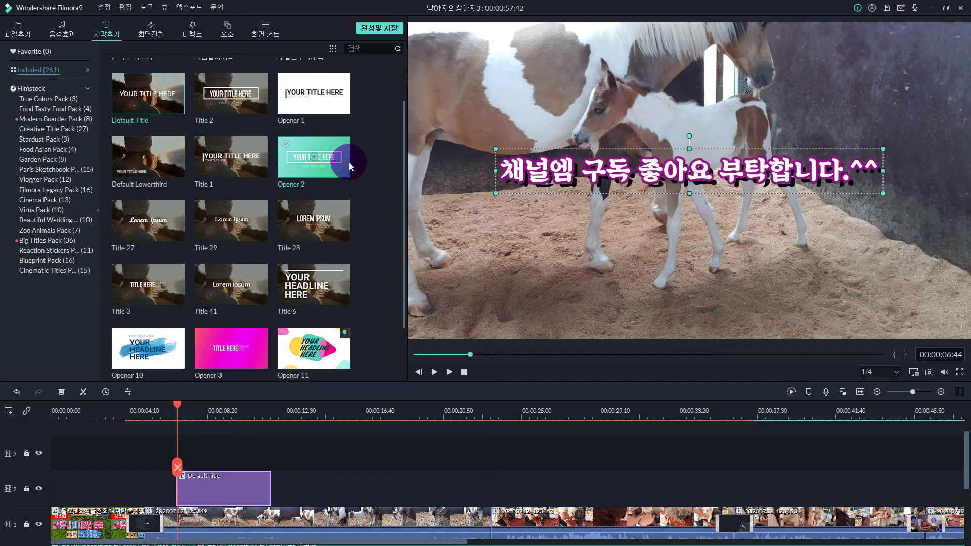
pyautogui.moveTo(403, 220); pyautogui.dragTo(405, 266)
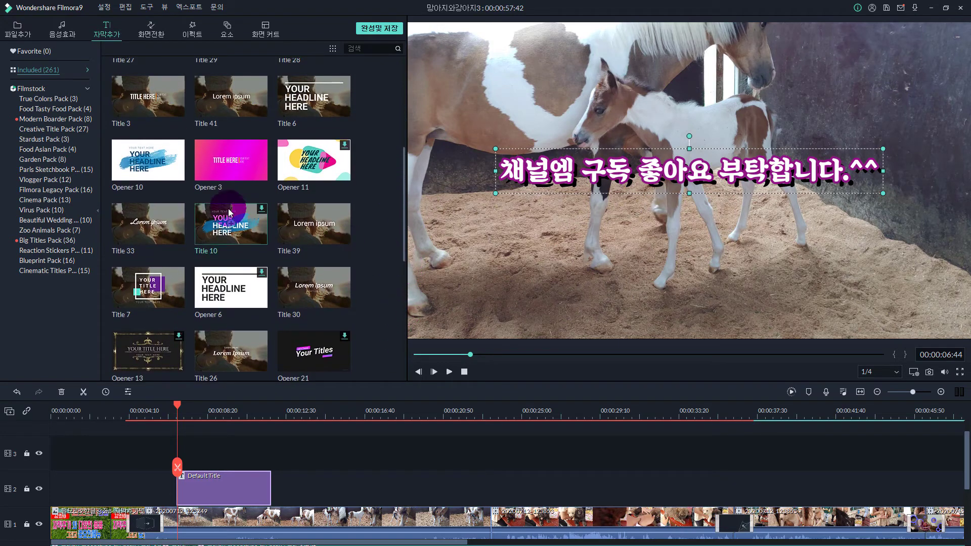
pyautogui.click(158, 180)
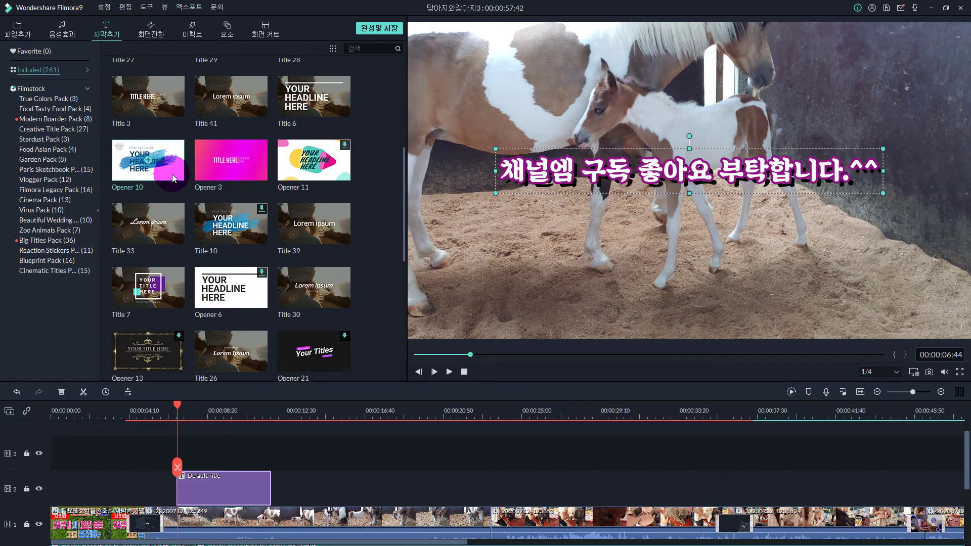
pyautogui.click(171, 173)
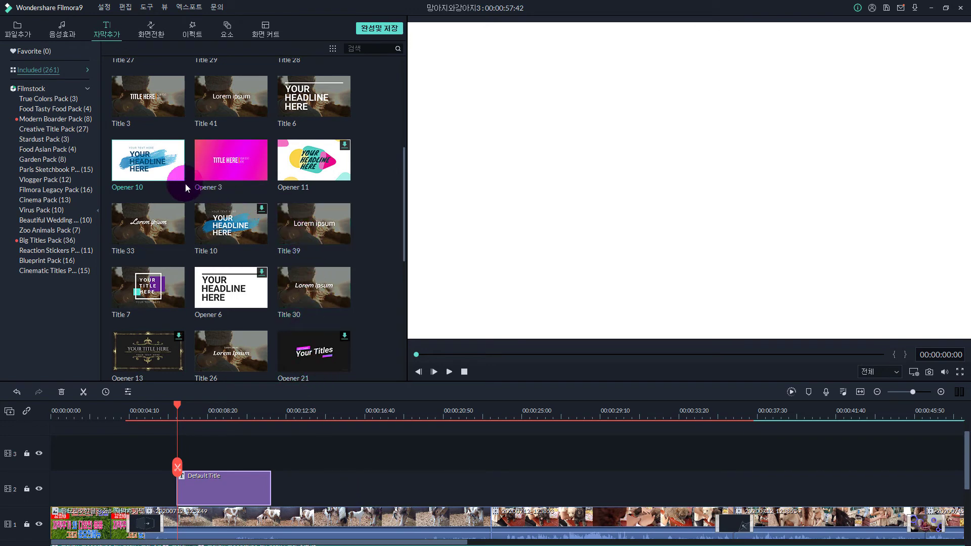
pyautogui.moveTo(171, 174); pyautogui.dragTo(319, 488)
# - Play the timeline from just before the Opener 10 clip to watch its animation
pyautogui.click(308, 420)
pyautogui.press('space')
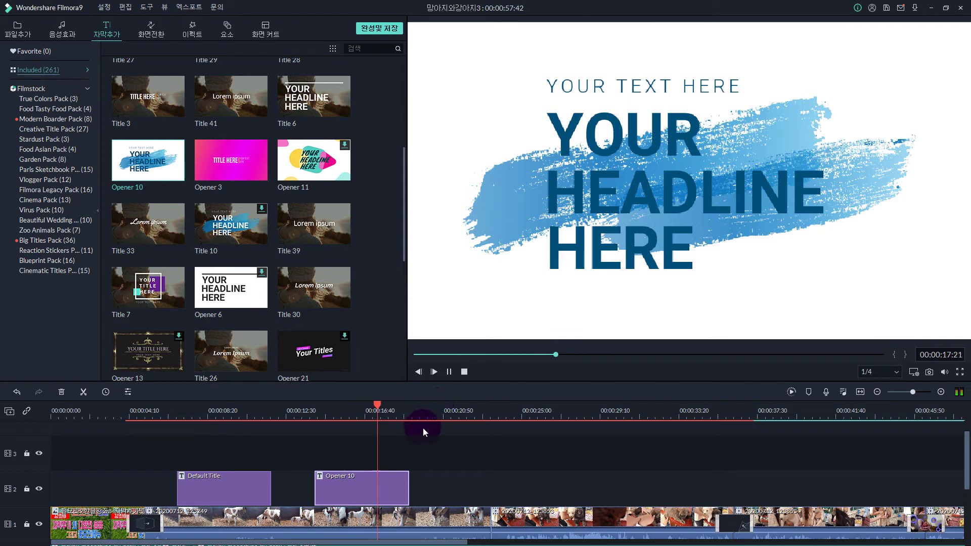
pyautogui.click(480, 295)
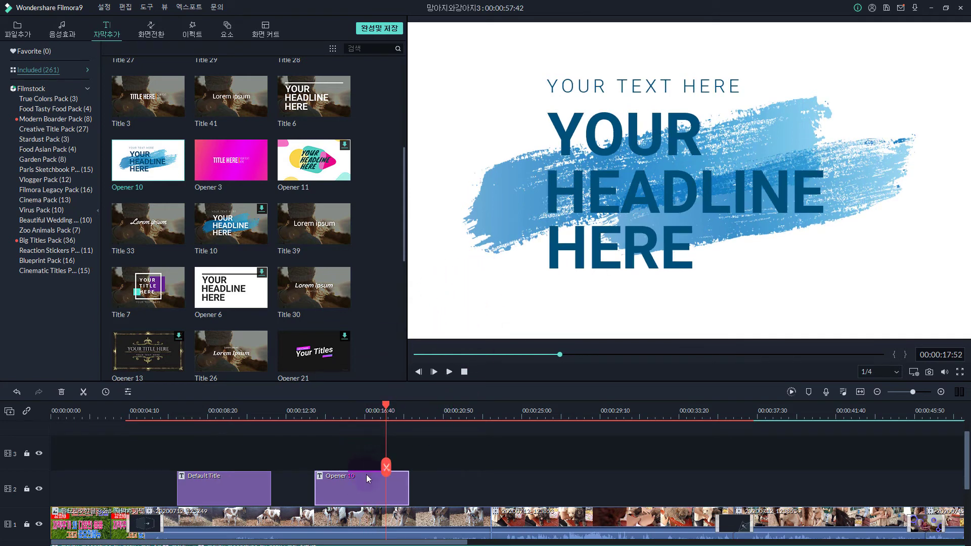
# - Open the Opener 10 title for editing at 00:00:16:26 and select the text YOUR TEXT HERE in its text box
pyautogui.click(361, 425)
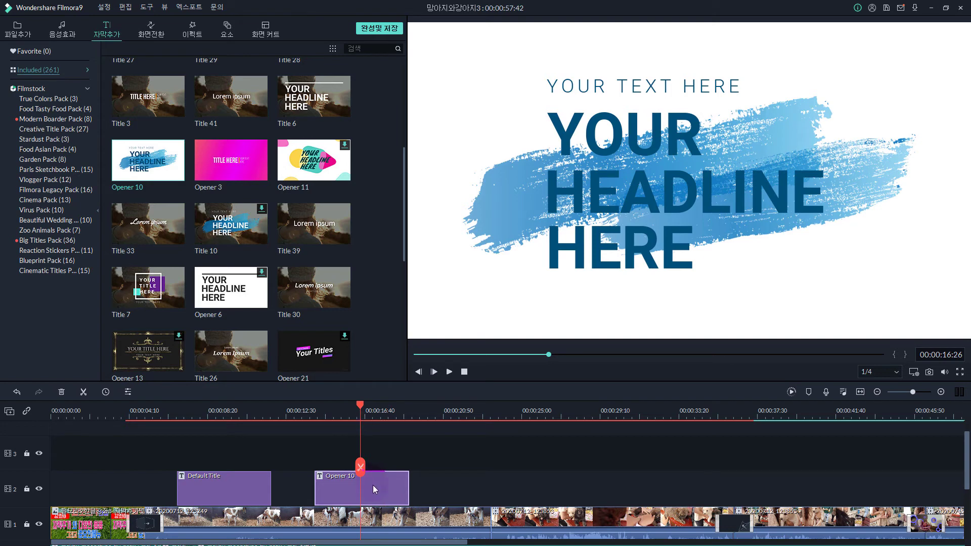
pyautogui.doubleClick(372, 487)
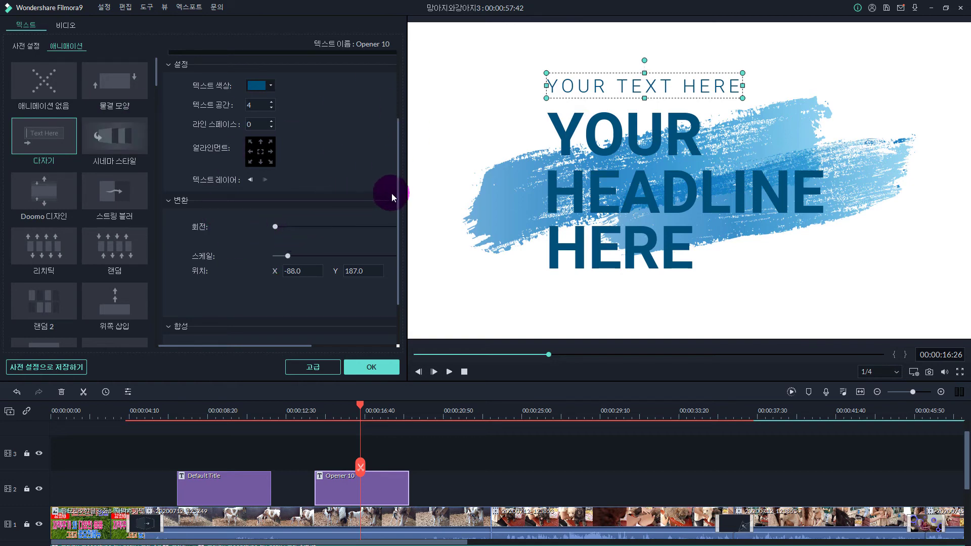
pyautogui.moveTo(394, 209); pyautogui.dragTo(395, 310)
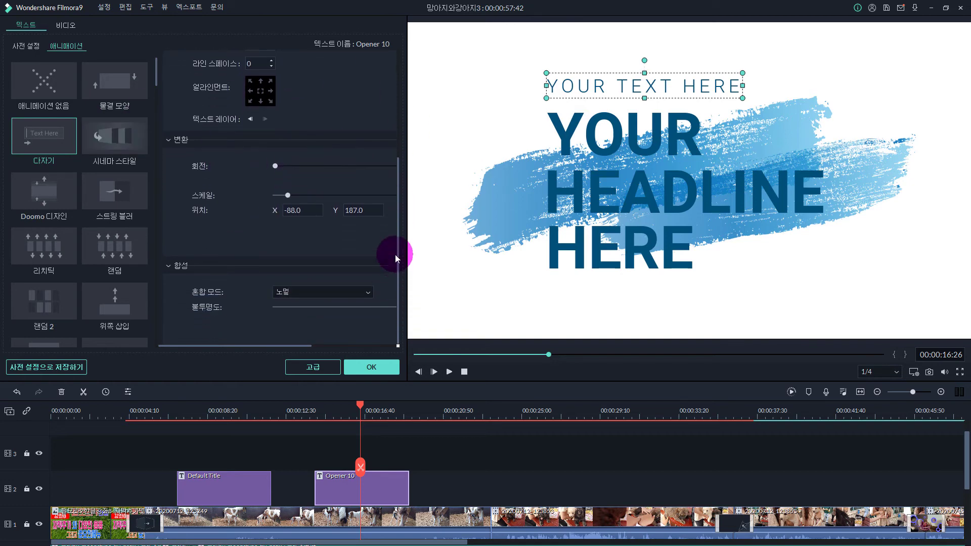
pyautogui.moveTo(395, 253); pyautogui.dragTo(393, 115)
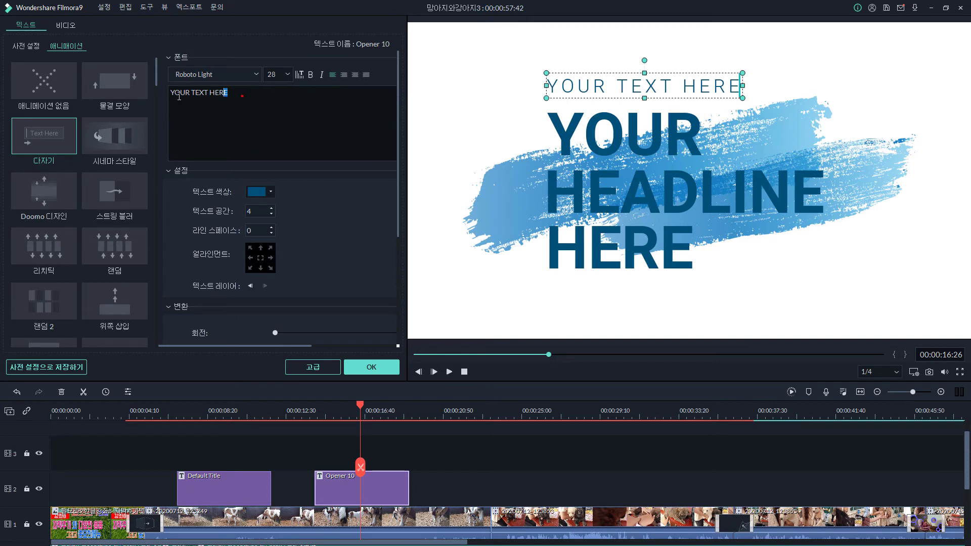
pyautogui.hotkey('shift', 'Home')
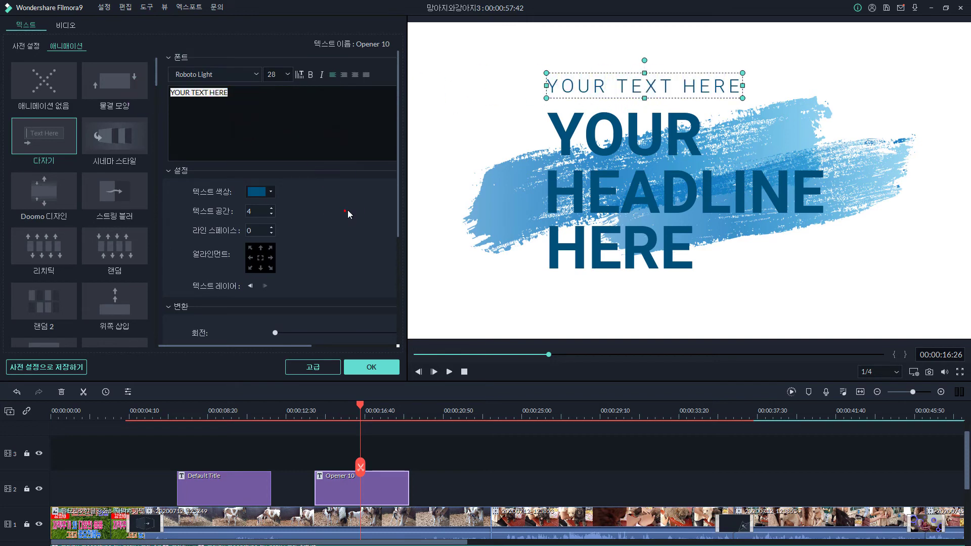
# - Select each text line of the Opener 10 title in turn and examine its font, spacing and transform settings
pyautogui.click(577, 83)
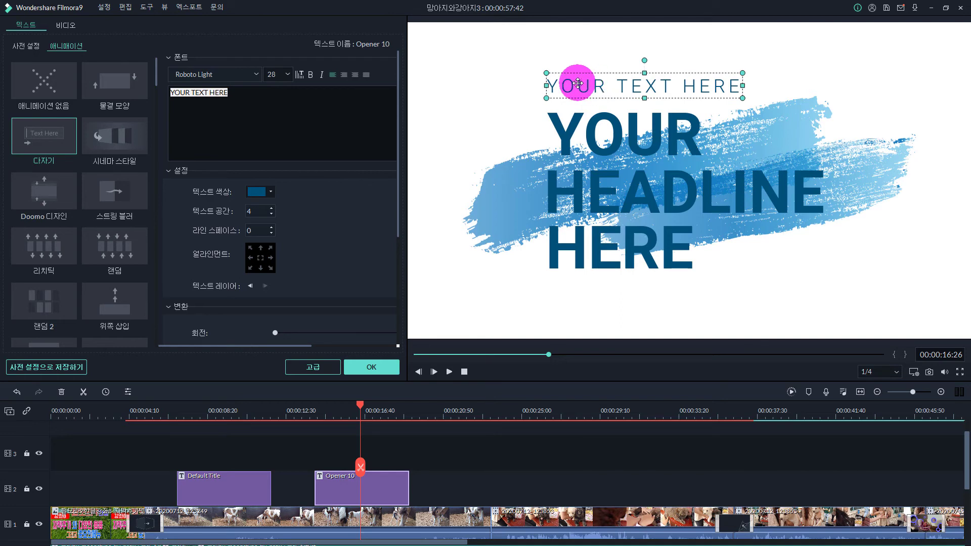
pyautogui.click(590, 135)
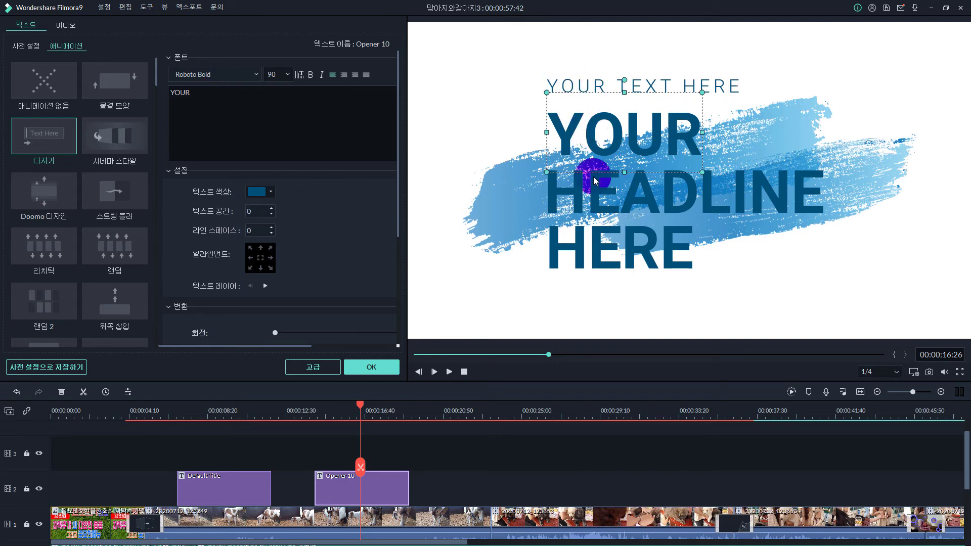
pyautogui.click(591, 204)
pyautogui.click(613, 247)
pyautogui.click(605, 197)
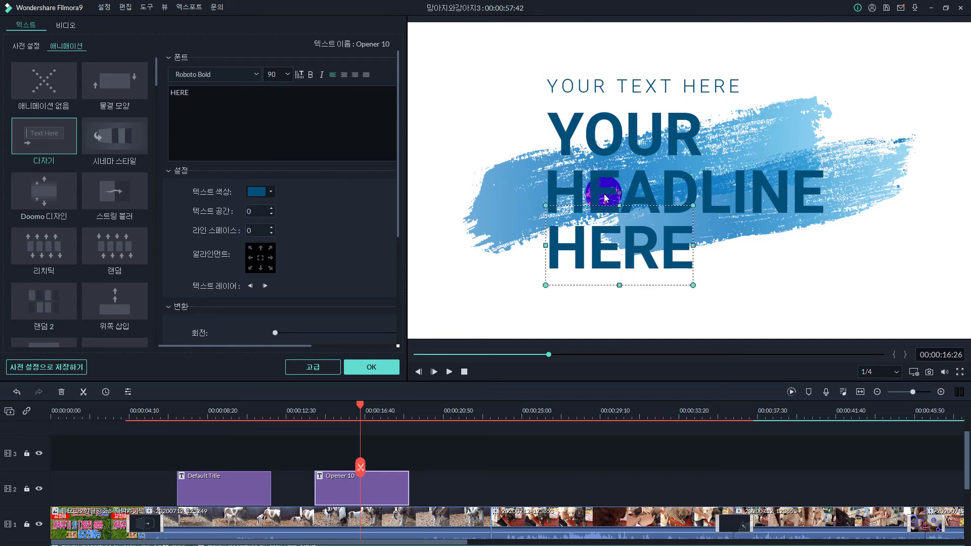
pyautogui.click(595, 87)
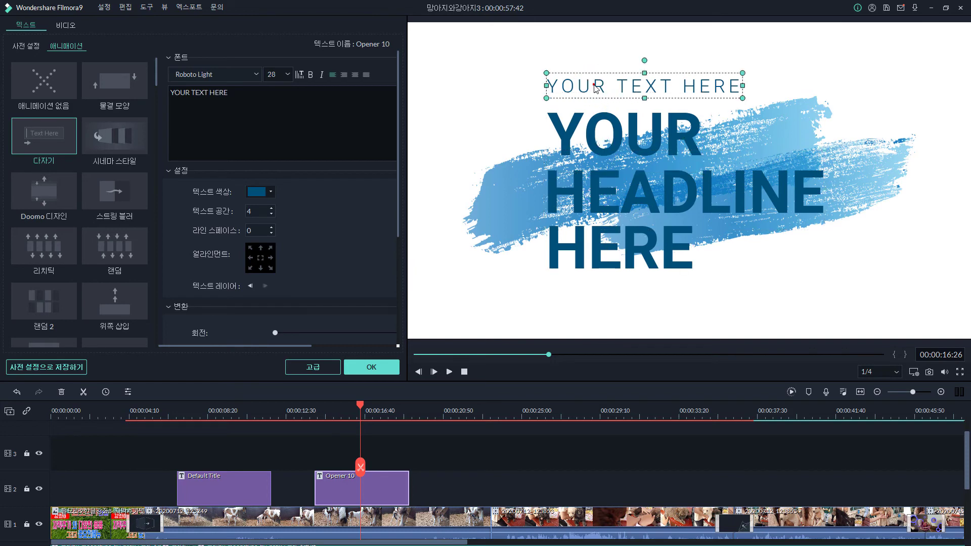
pyautogui.click(569, 87)
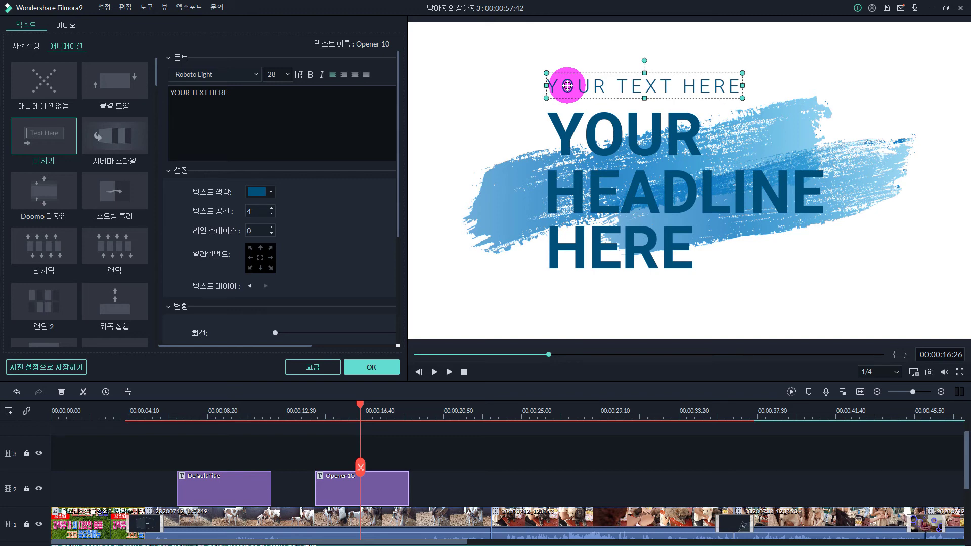
pyautogui.scroll(-1, 365, 208)
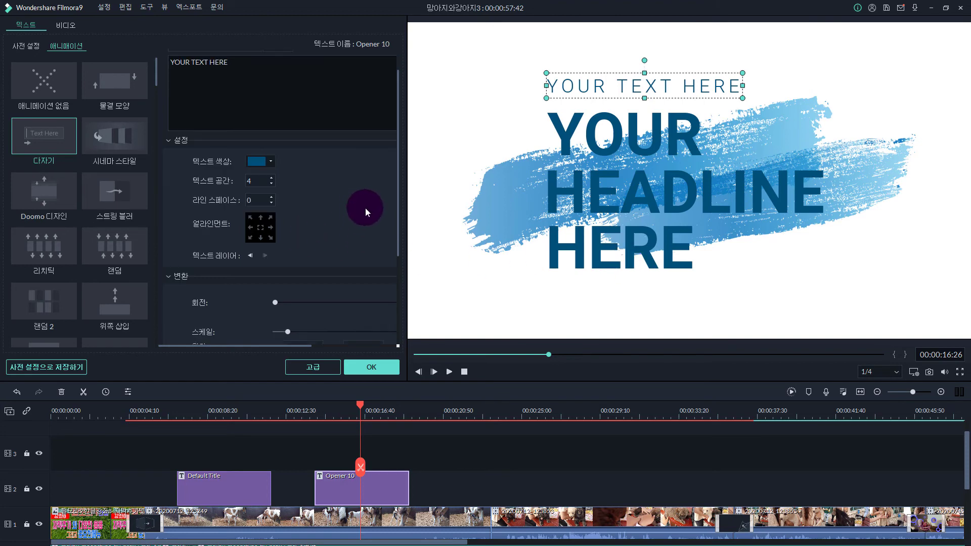
pyautogui.scroll(-2, 365, 207)
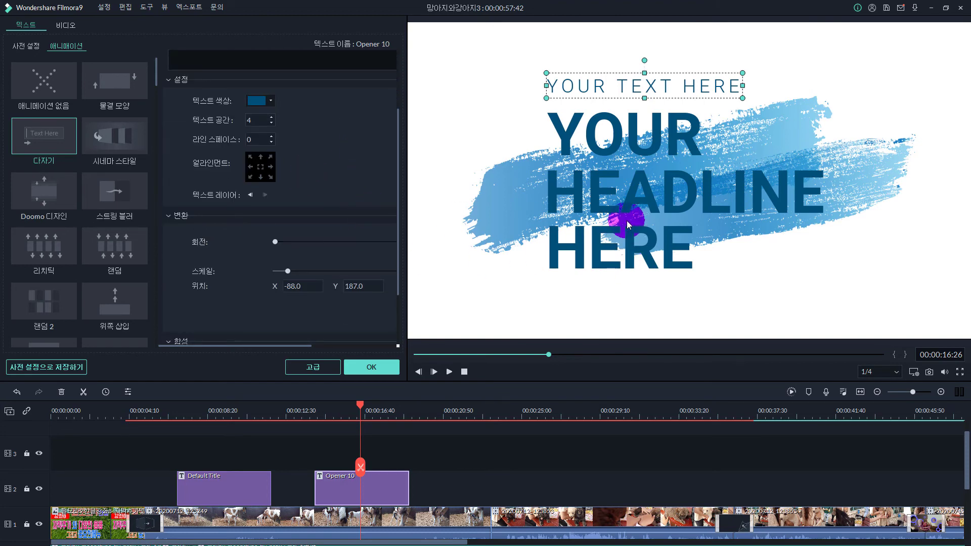
# - Delete the YOUR TEXT HERE text box from the Opener 10 title in the advanced text editor
pyautogui.click(313, 368)
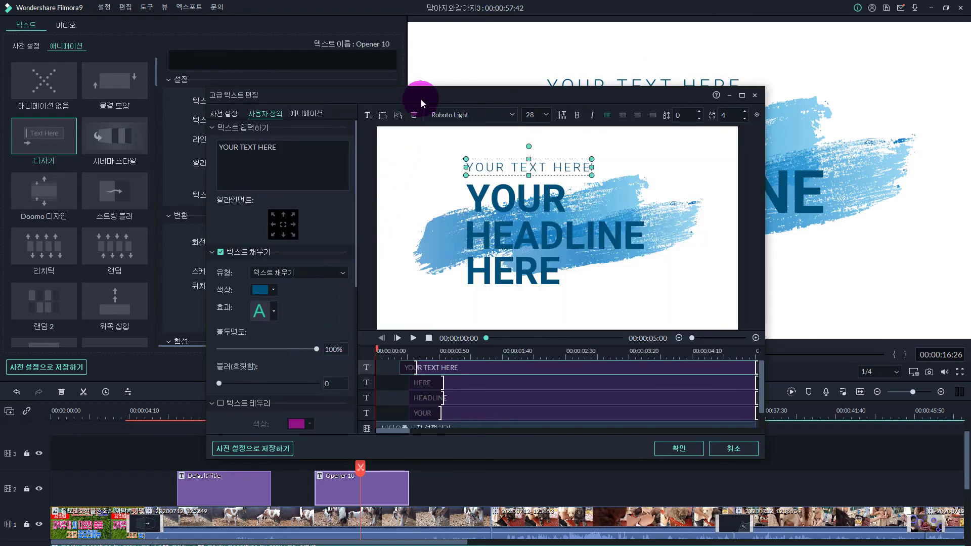
pyautogui.moveTo(420, 98); pyautogui.dragTo(250, 58)
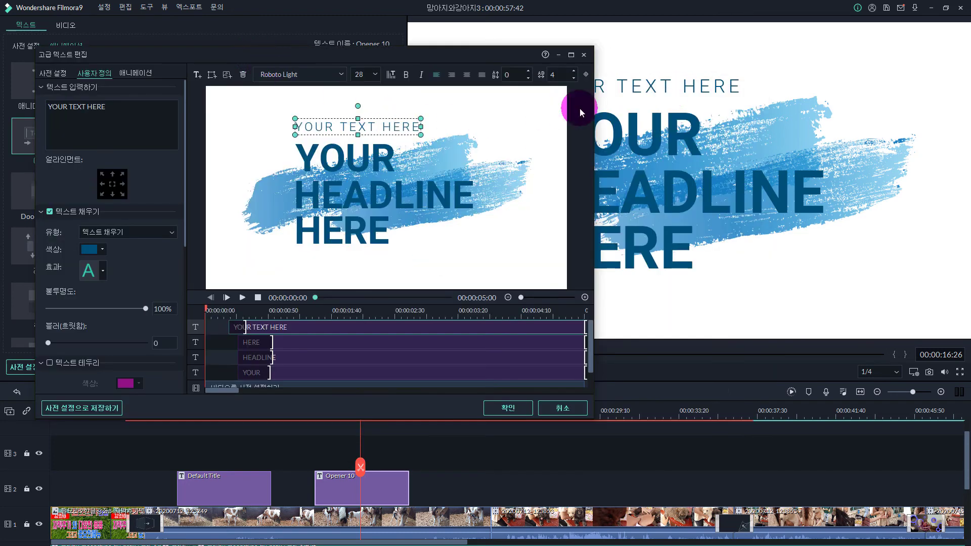
pyautogui.click(333, 129)
pyautogui.click(268, 55)
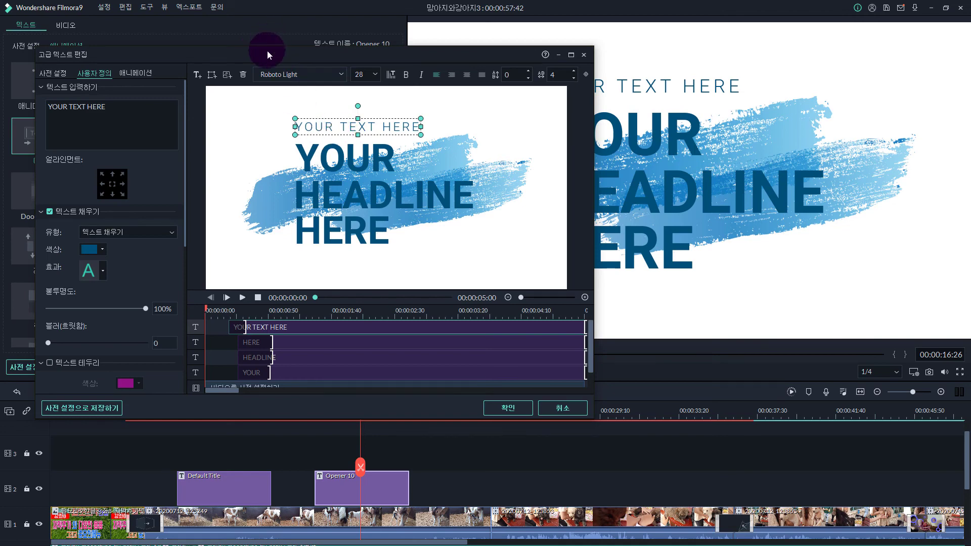
pyautogui.moveTo(270, 61); pyautogui.dragTo(518, 109)
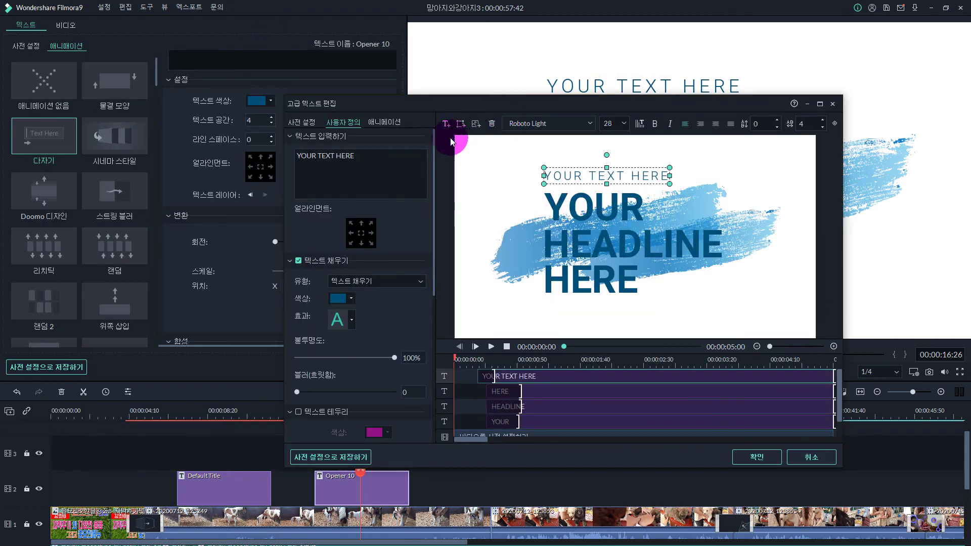
pyautogui.click(492, 124)
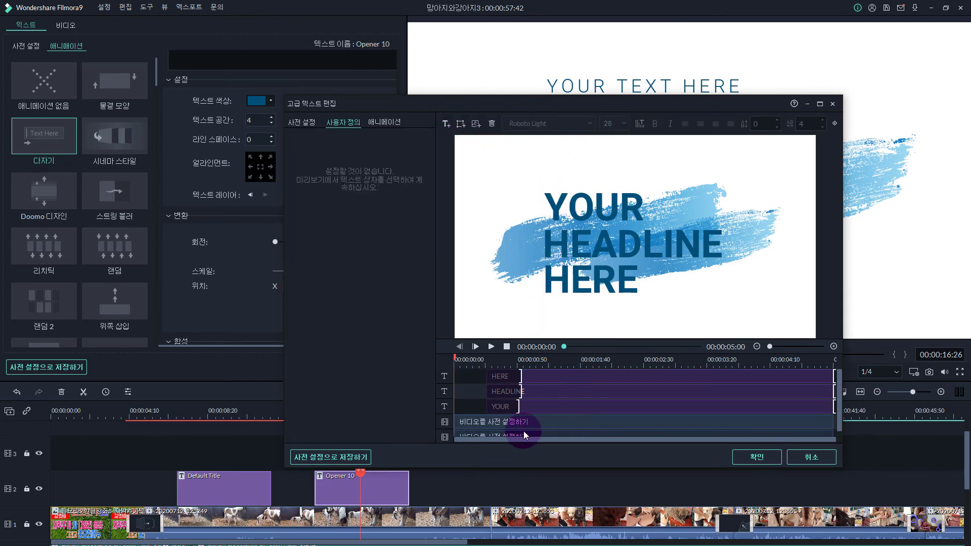
# - Enlarge the advanced text editor window slightly and examine the remaining text and video layers of the title
pyautogui.click(637, 468)
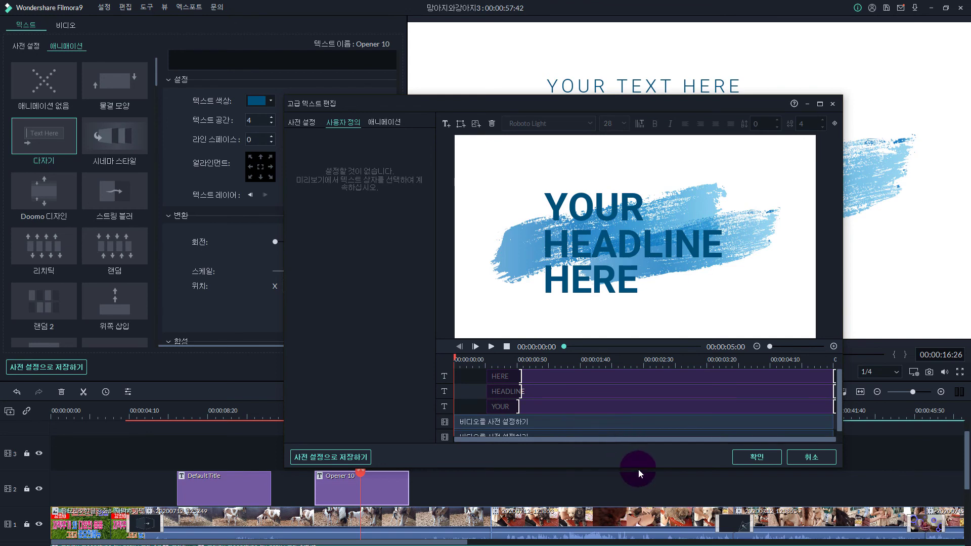
pyautogui.moveTo(638, 468); pyautogui.dragTo(638, 478)
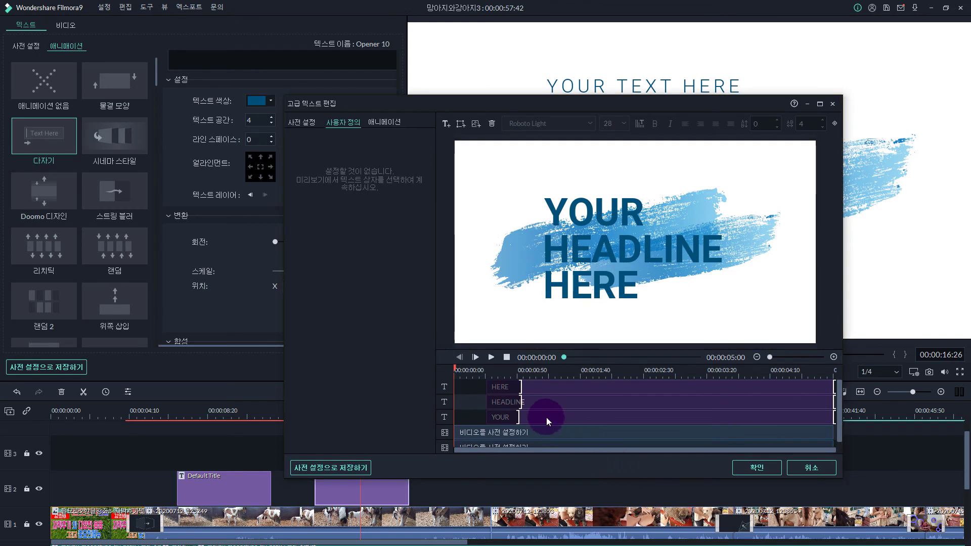
pyautogui.click(774, 417)
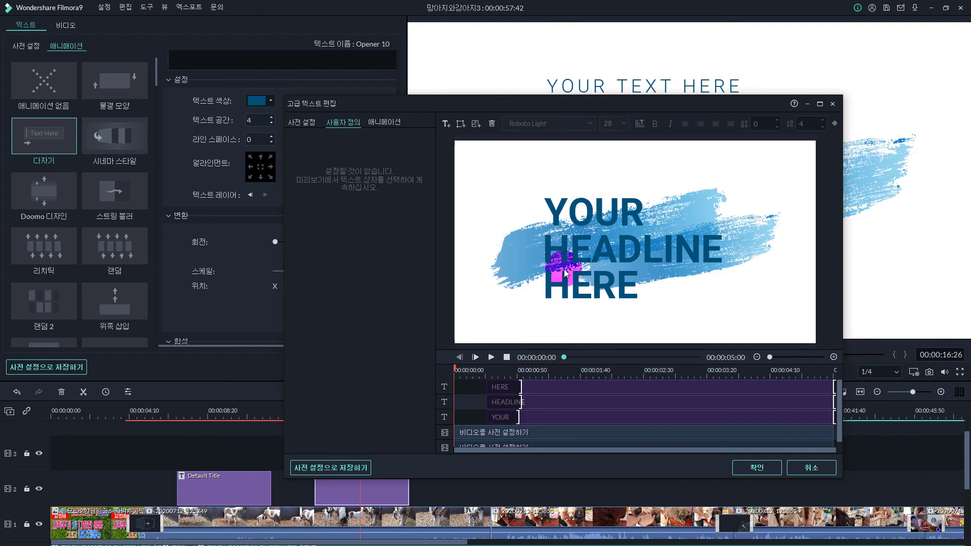
pyautogui.click(530, 217)
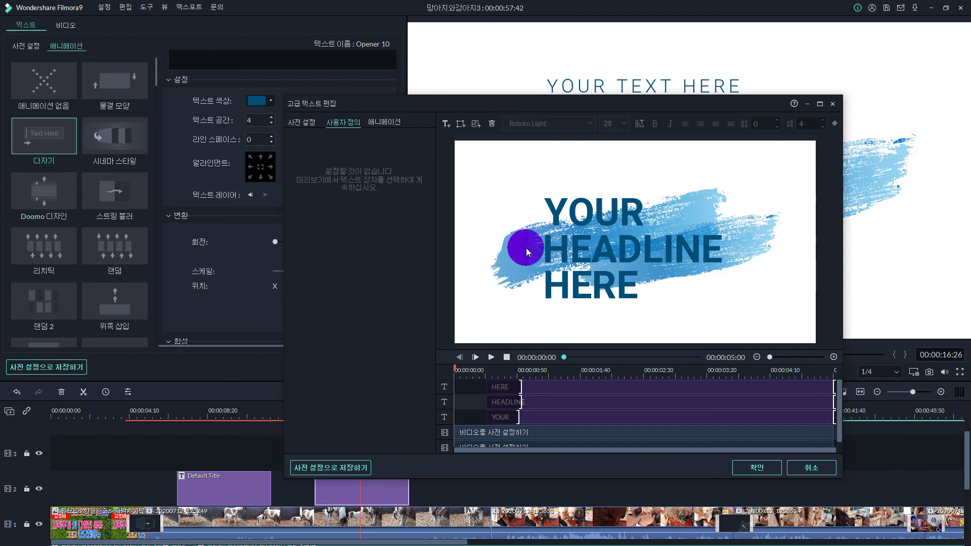
# - Select the YOUR, HEADLINE and HERE text boxes in turn, followed by the two video layers, to examine each element of the title
pyautogui.click(570, 214)
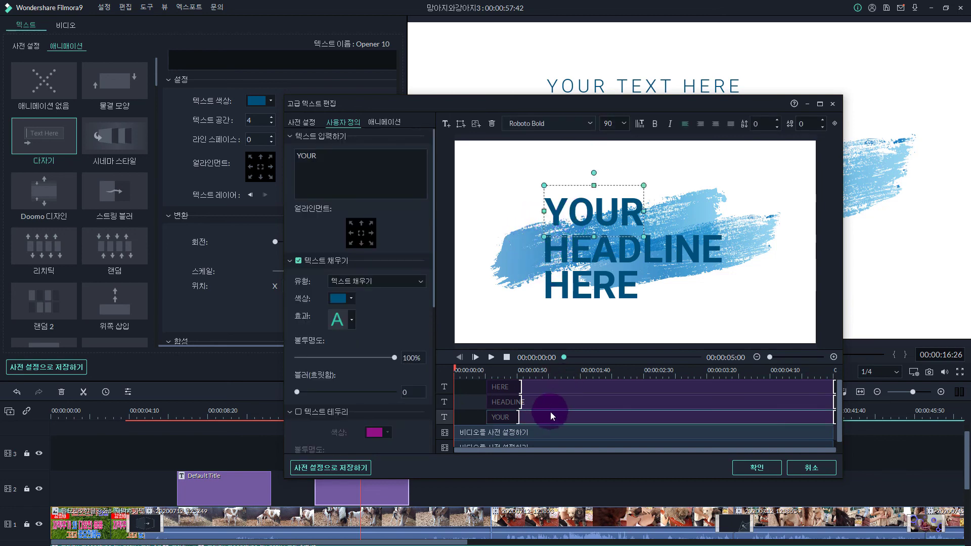
pyautogui.click(562, 250)
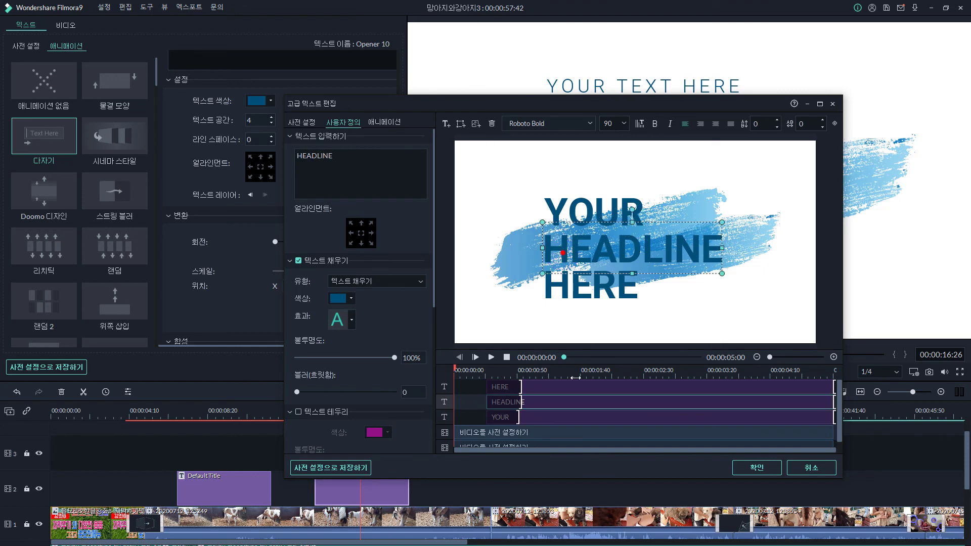
pyautogui.click(575, 288)
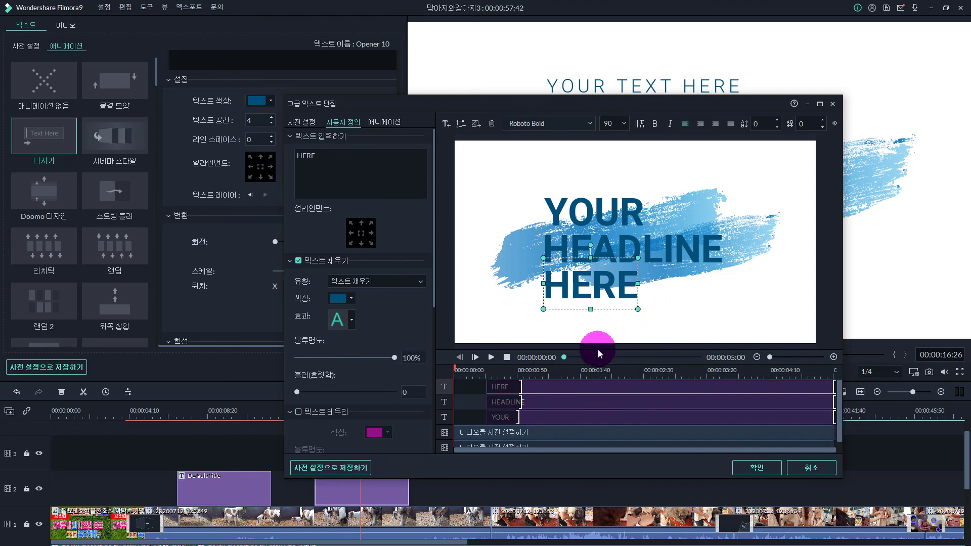
pyautogui.click(505, 433)
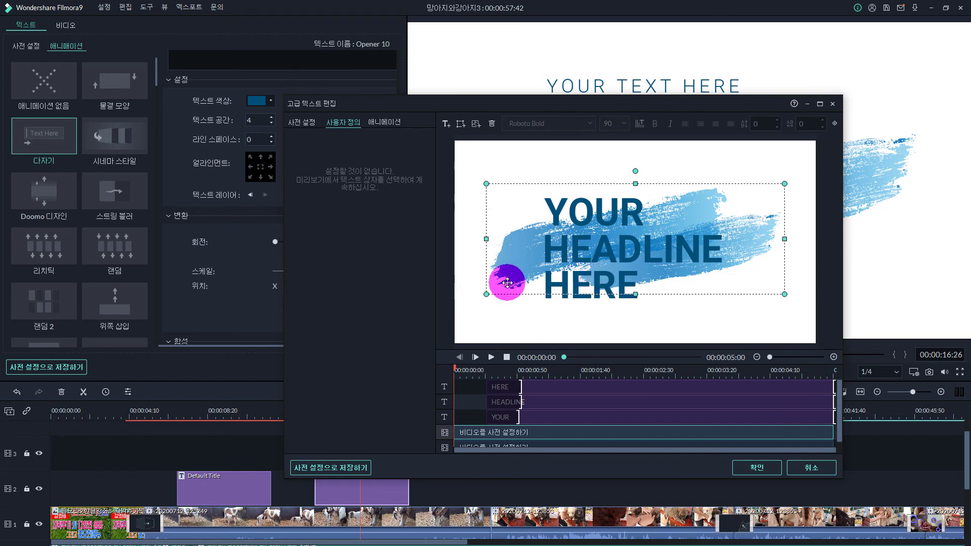
pyautogui.click(504, 433)
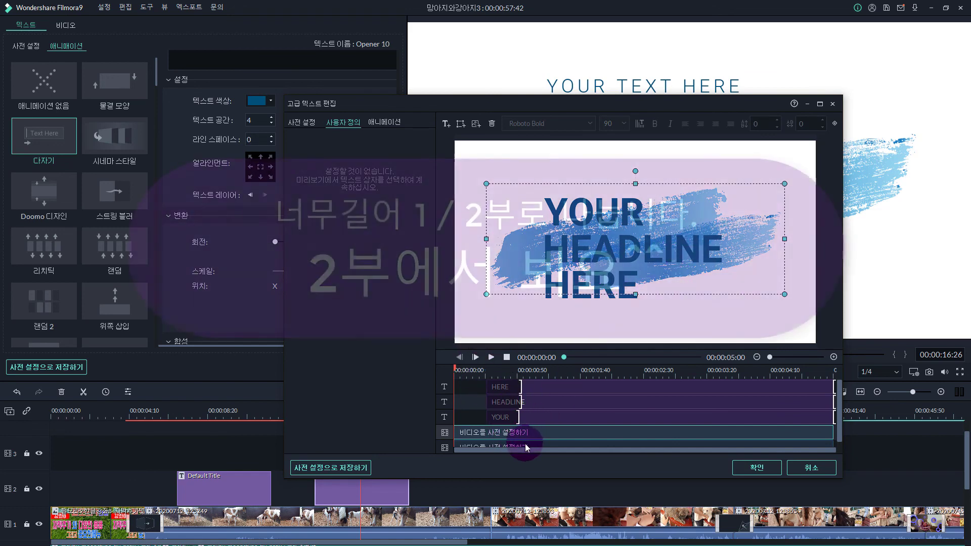
pyautogui.click(524, 445)
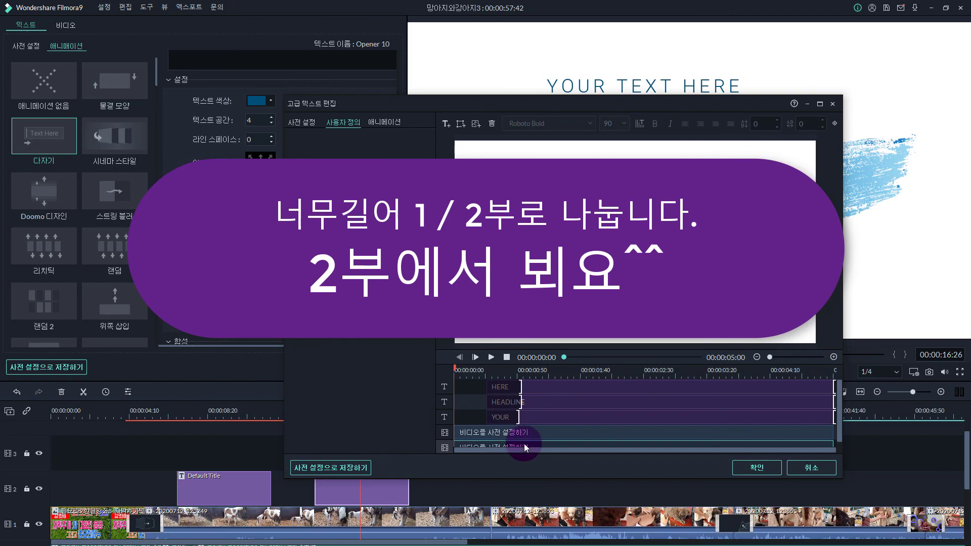